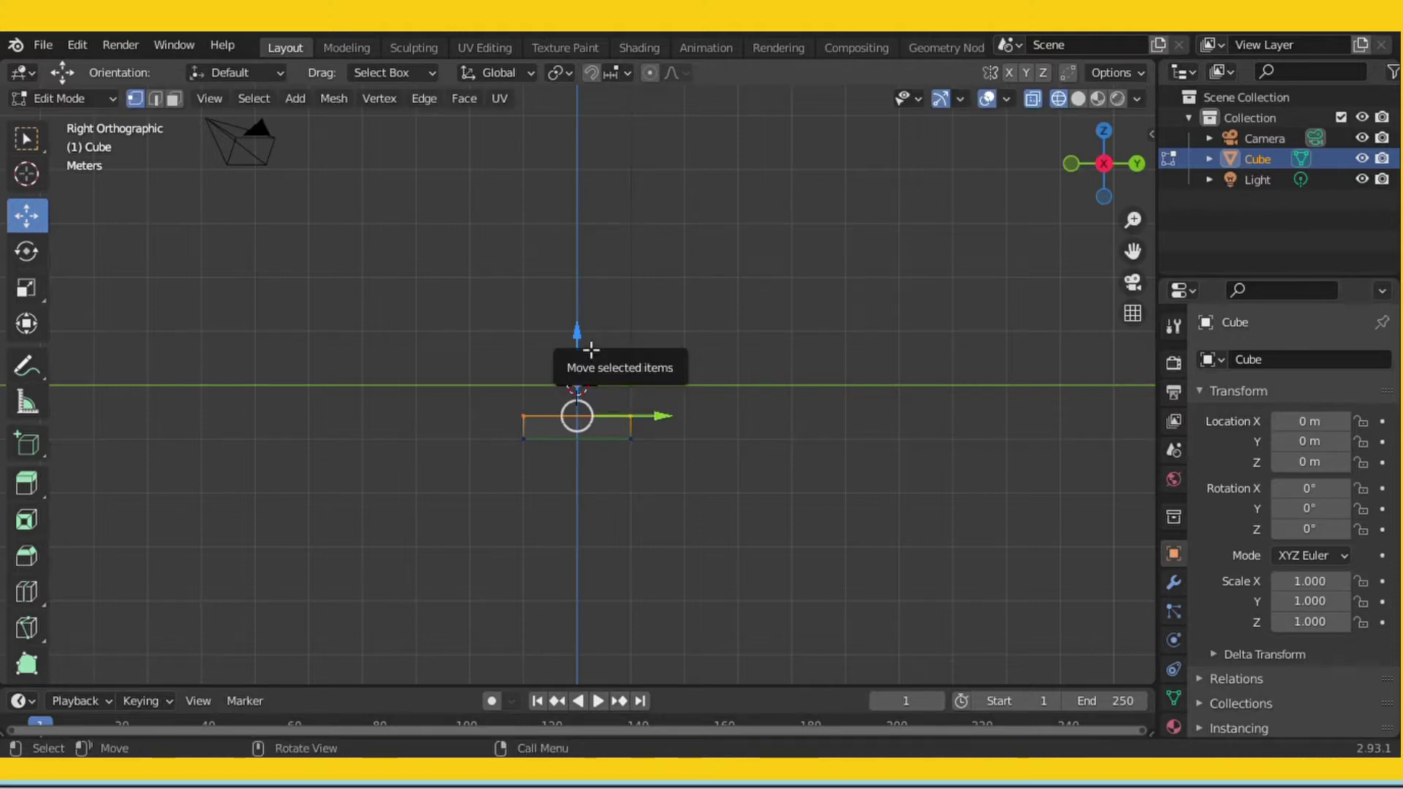
Extrude the slab's top face upward along Z into a tall tower body.
key(e)
key(z)
key(z)
click(648, 420)
middle_drag(648, 419, 920, 648)
key(e)
right_click(954, 326)
key(ctrl+z)
Extrude the tower's top face a short distance further up along Z to add a band.
key(KP_3)
scroll(951, 326, down, 1)
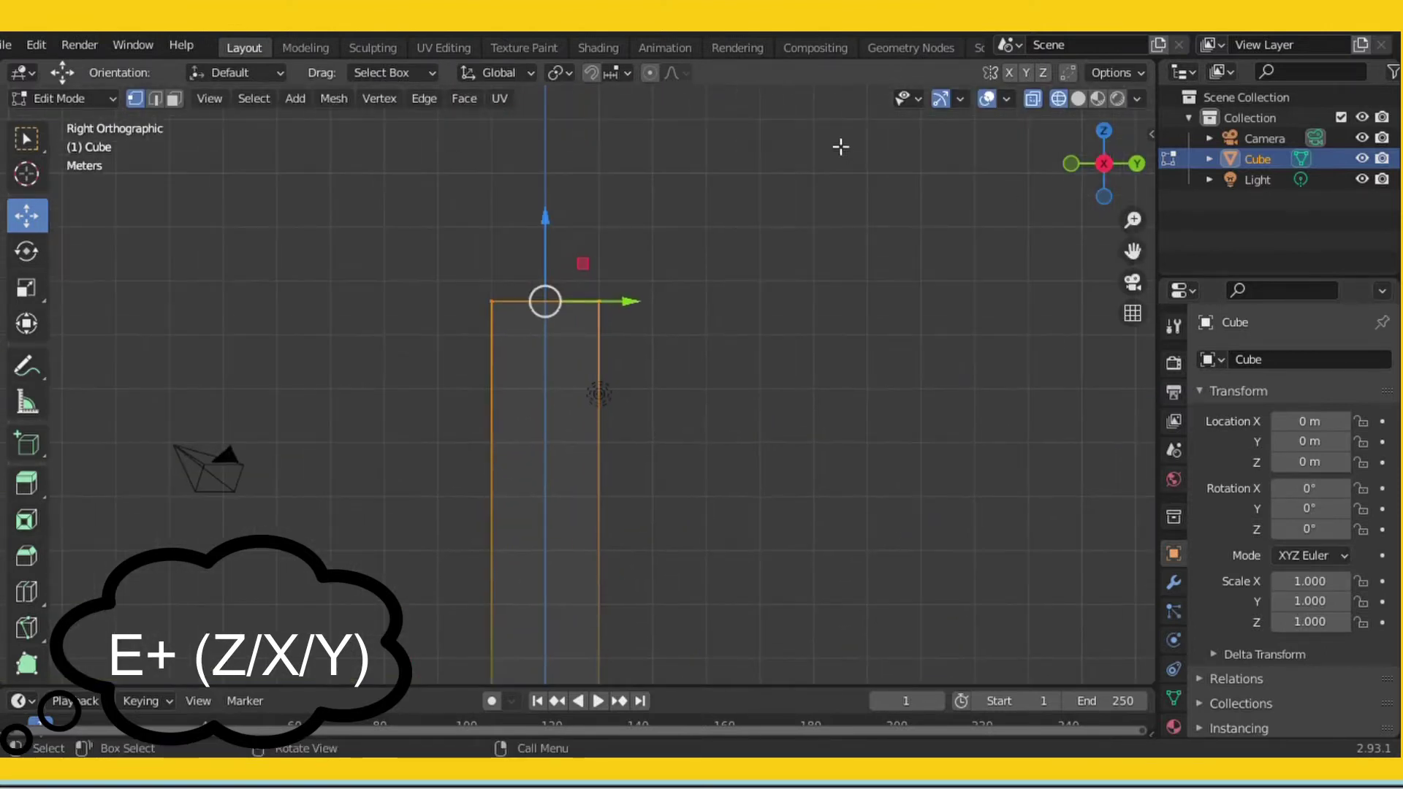
key(e)
key(z)
click(840, 115)
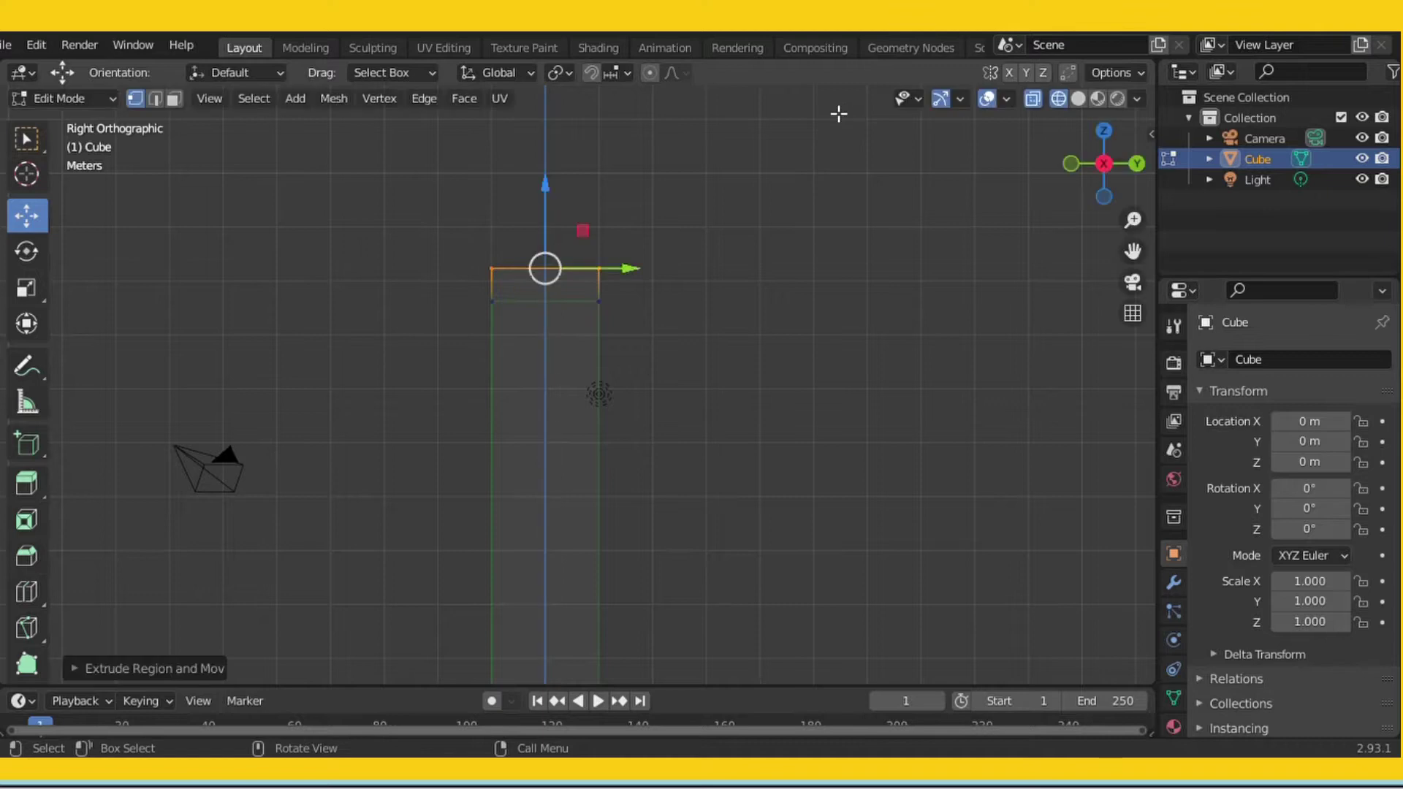
key(s)
click(793, 133)
key(ctrl+z)
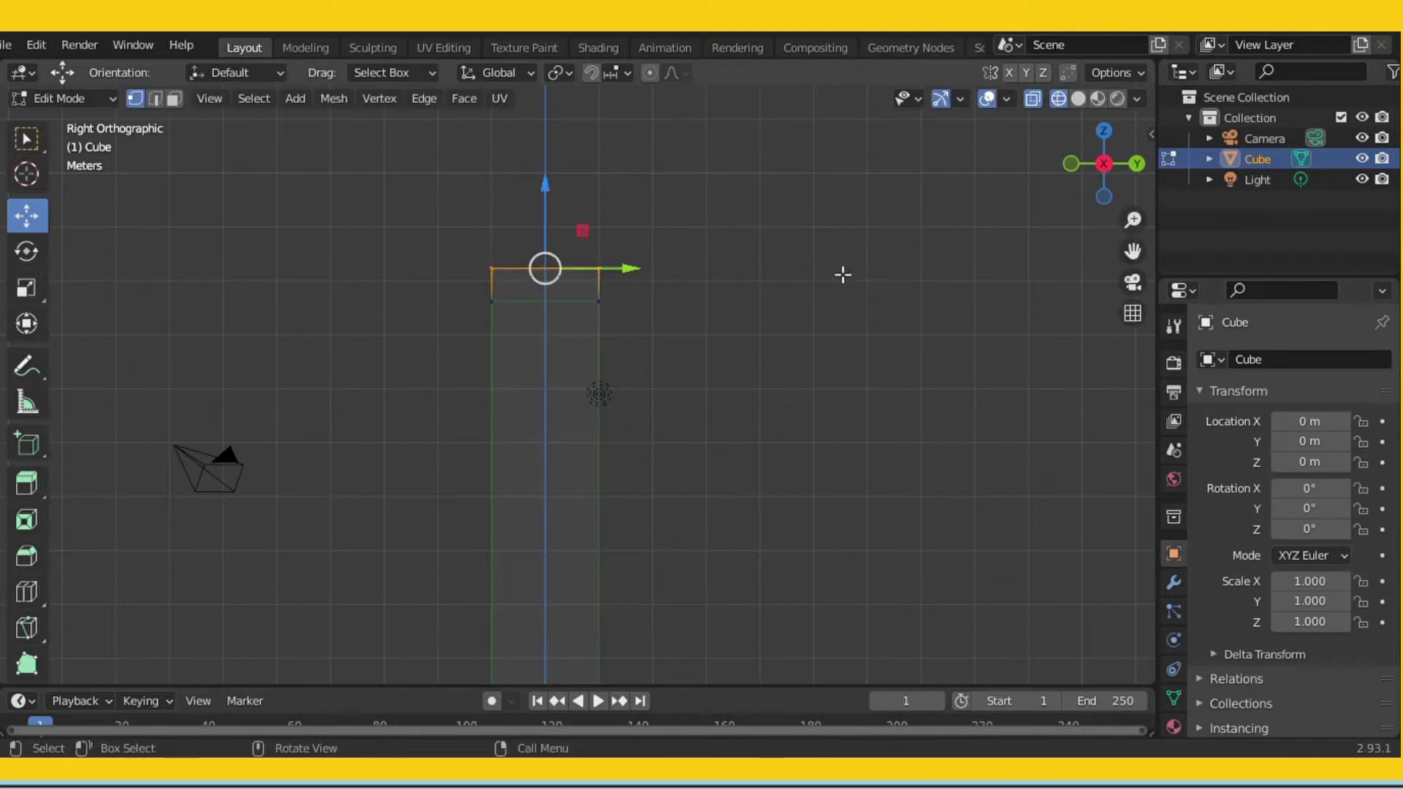
In face selection, inset the tower's top face and extrude it upward as the first stepped tier.
middle_drag(842, 275, 815, 387)
click(175, 99)
click(27, 520)
drag(527, 179, 542, 194)
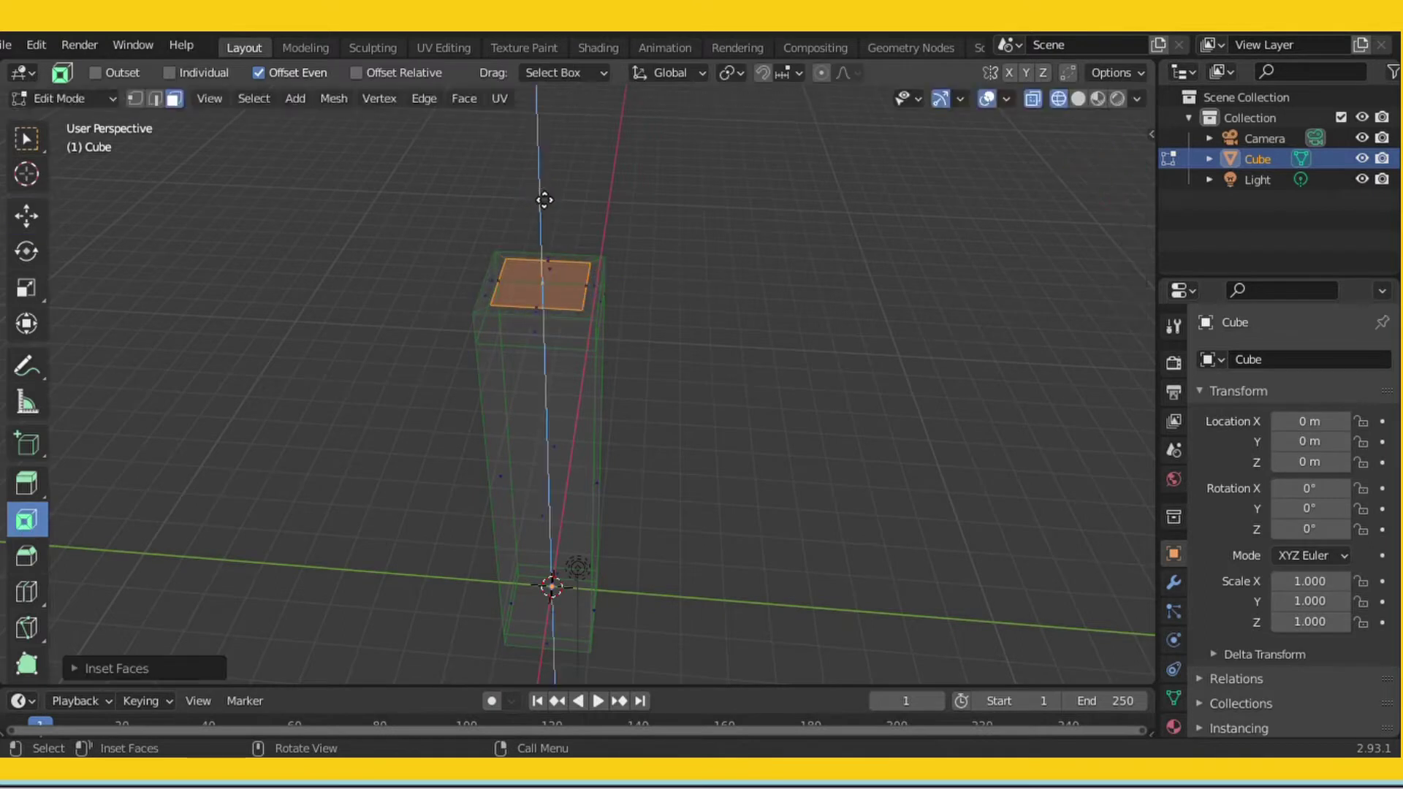
key(e)
click(548, 161)
Inset the first tier's top face and extrude it upward as a second, narrower tier.
drag(540, 136, 546, 165)
key(e)
click(551, 118)
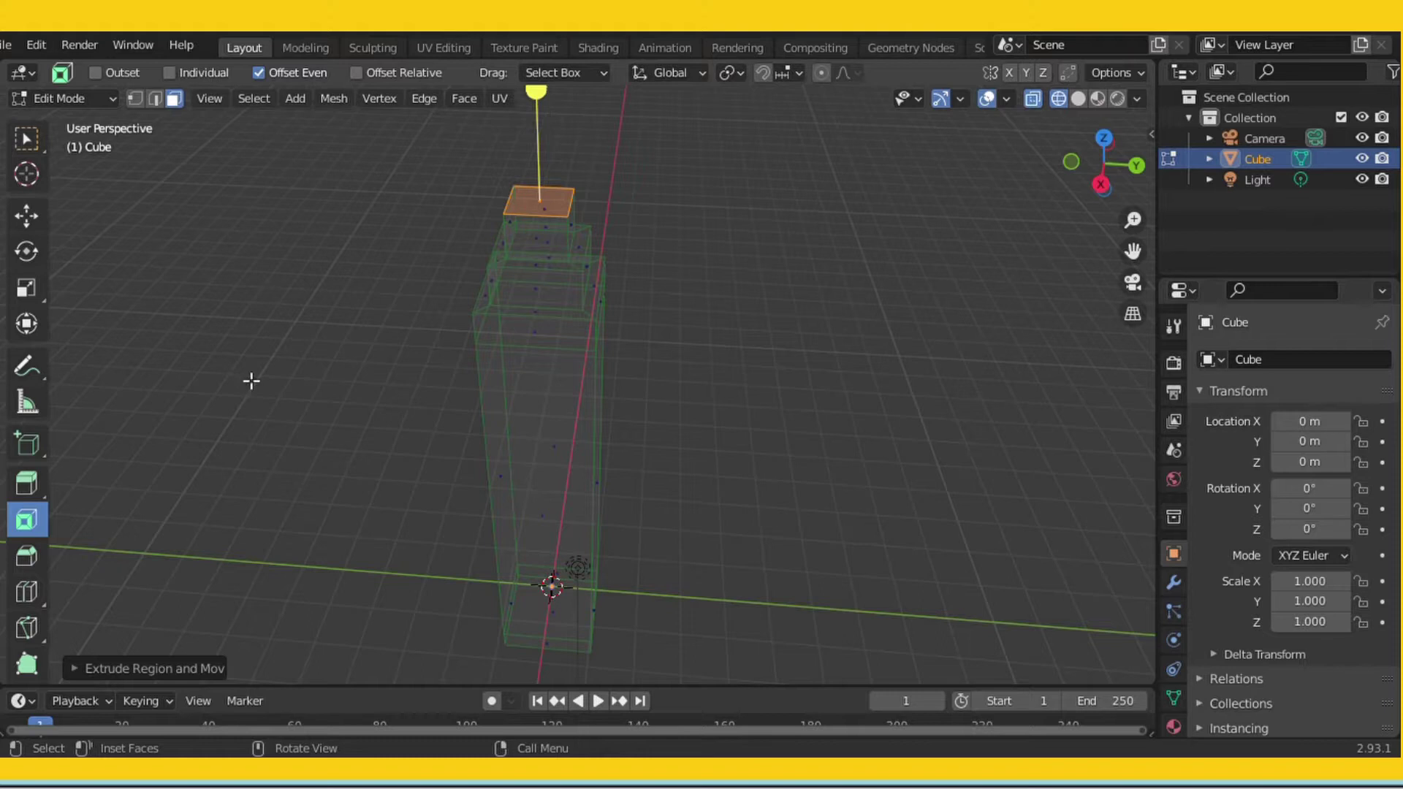
key(g)
right_click(633, 184)
key(ctrl+z)
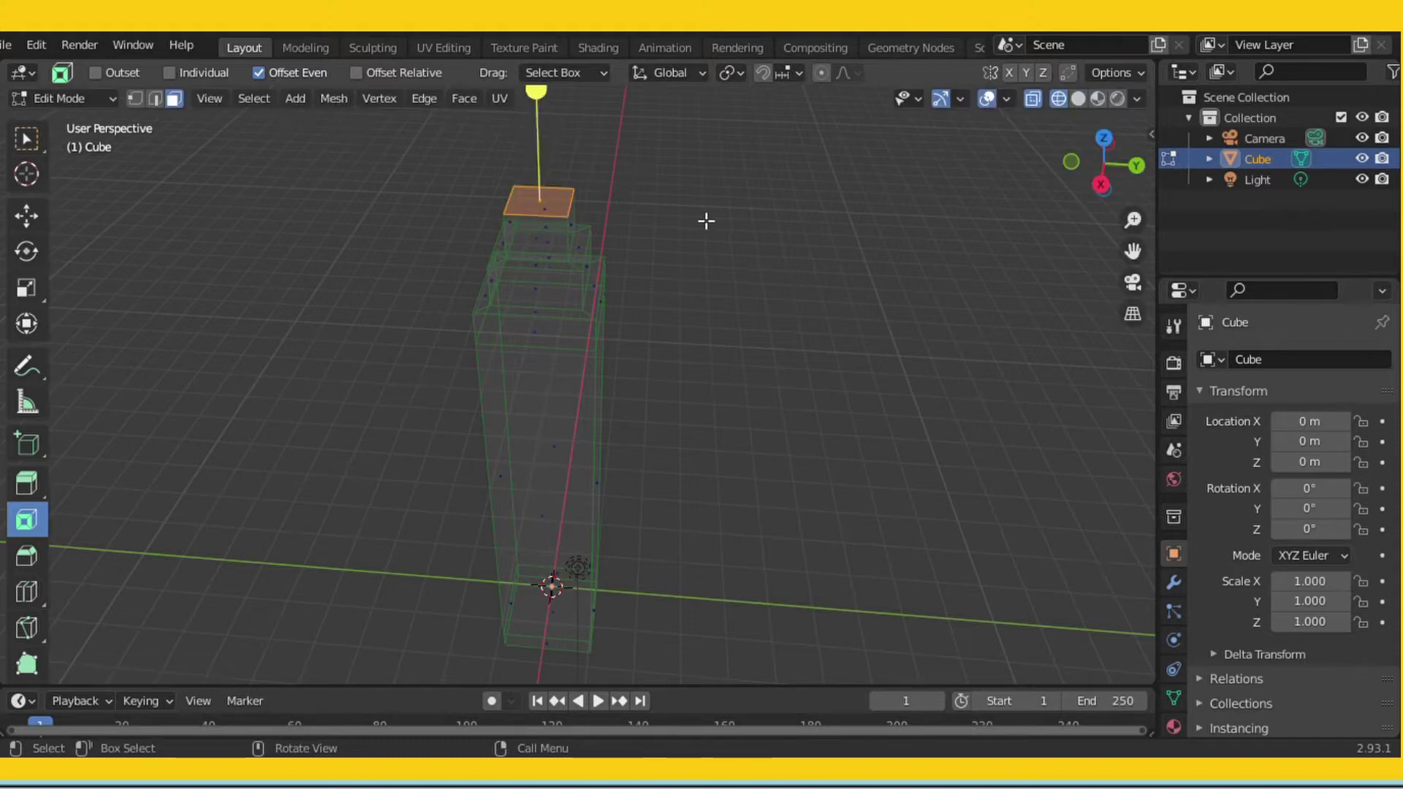
Inset and extrude the second tier's top face into a third, smallest tier, and switch to solid shading.
click(547, 101)
key(e)
click(552, 673)
click(1036, 98)
middle_drag(1040, 326, 809, 308)
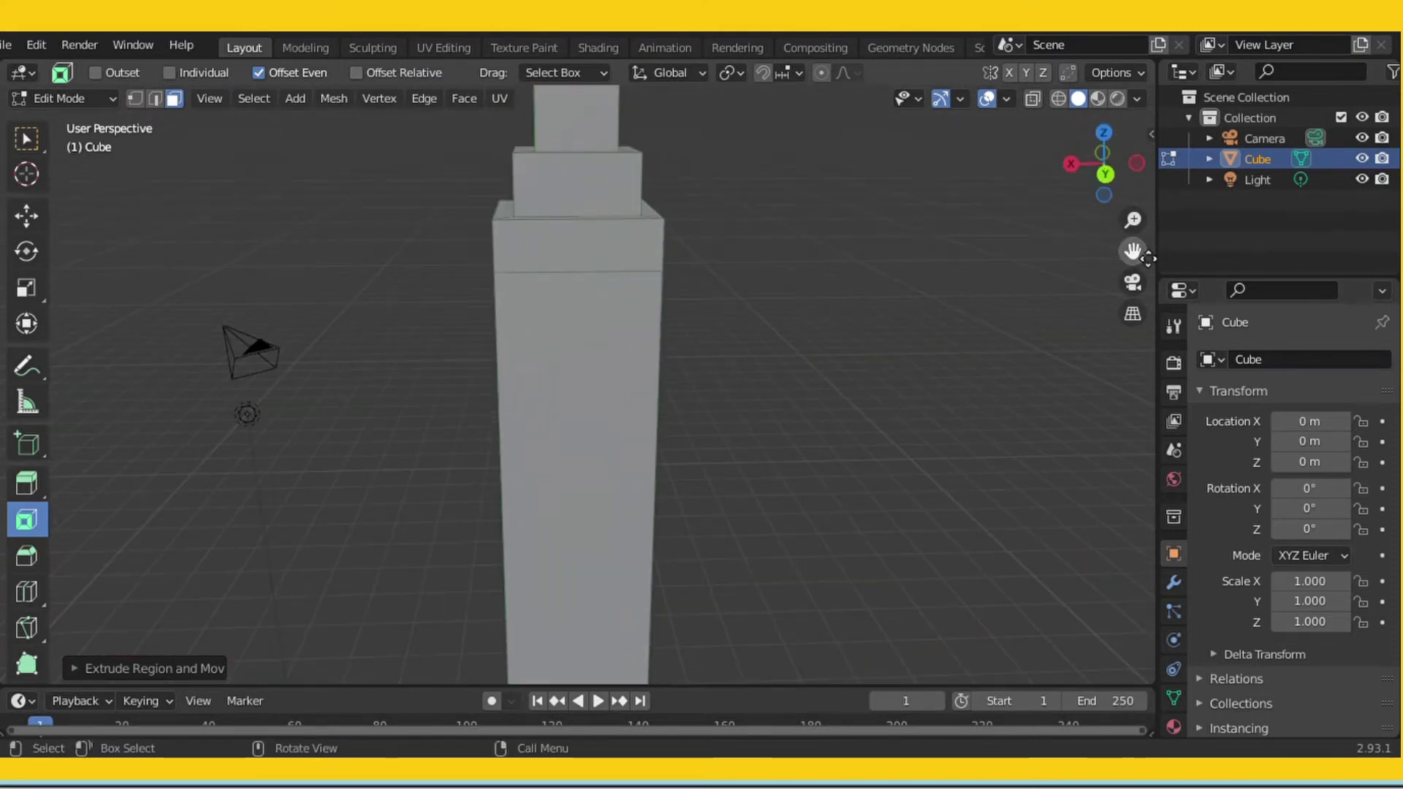
drag(1133, 251, 1087, 325)
Cut horizontal edge loops near the tops of the stepped tiers and around the upper end of the tower body.
click(27, 591)
drag(472, 252, 488, 190)
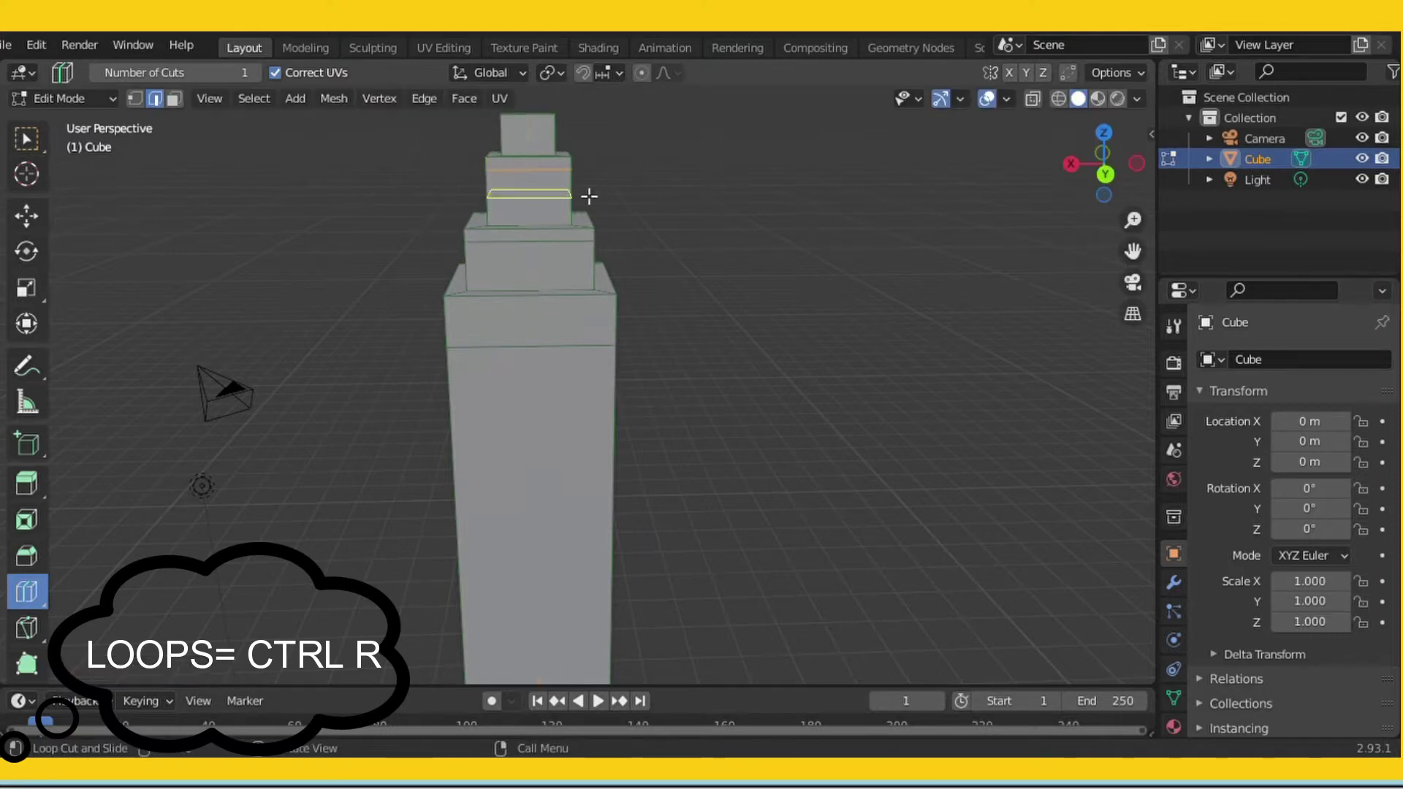
drag(546, 147, 548, 135)
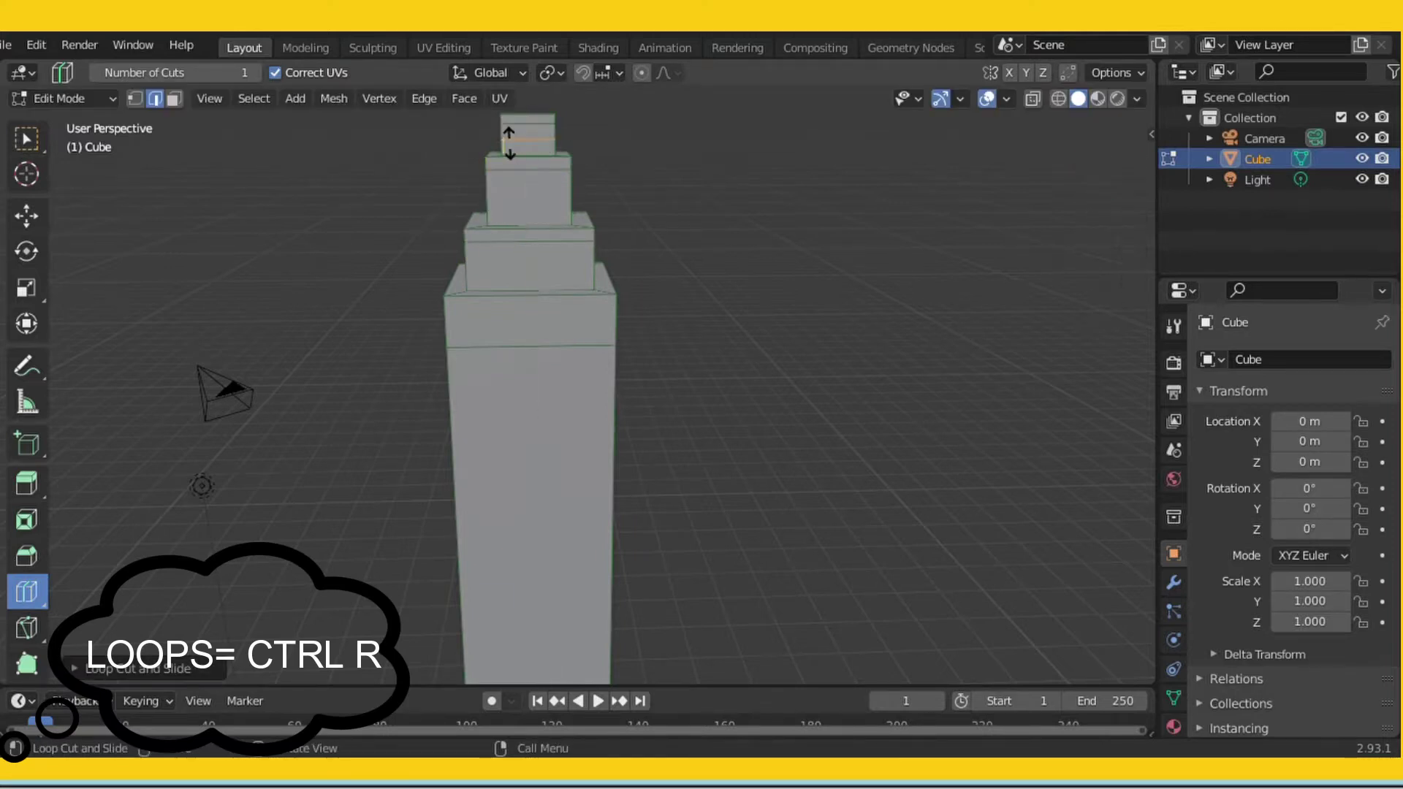
drag(502, 184, 493, 301)
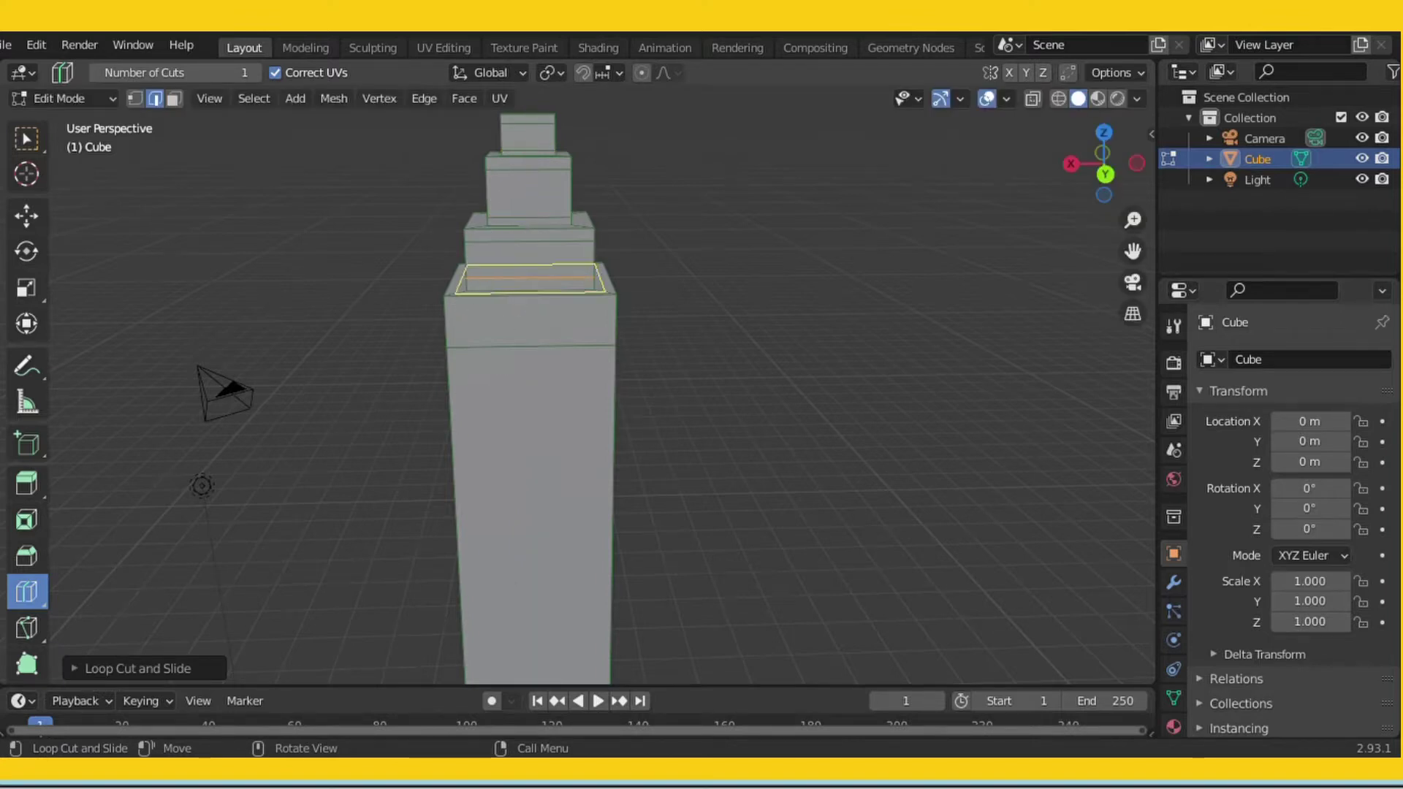
mouse_move(590, 307)
mouse_down()
mouse_move(617, 322)
mouse_move(600, 299)
mouse_up()
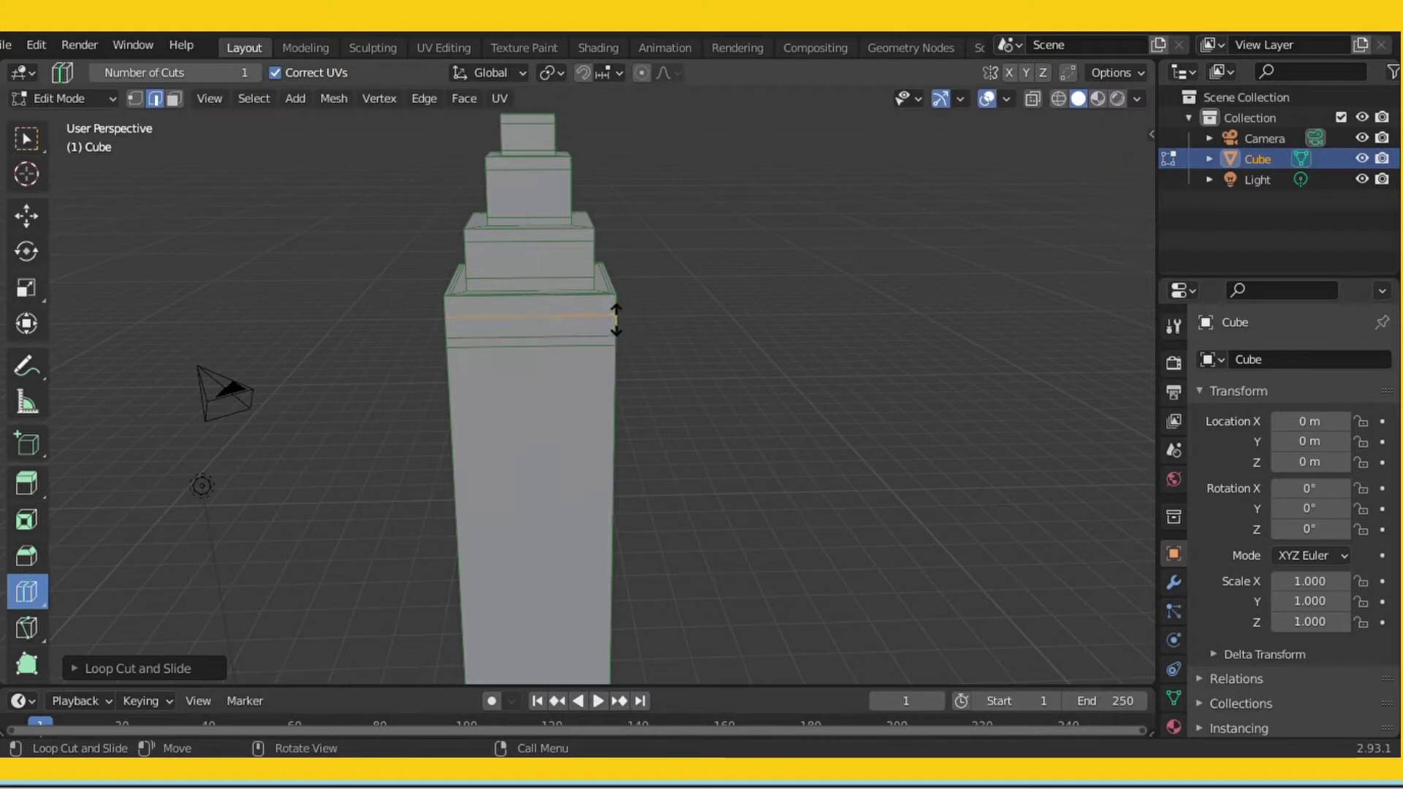
In the right orthographic view, cut a vertical edge loop down the middle of the tower.
middle_drag(713, 348, 748, 348)
scroll(748, 348, down, 1)
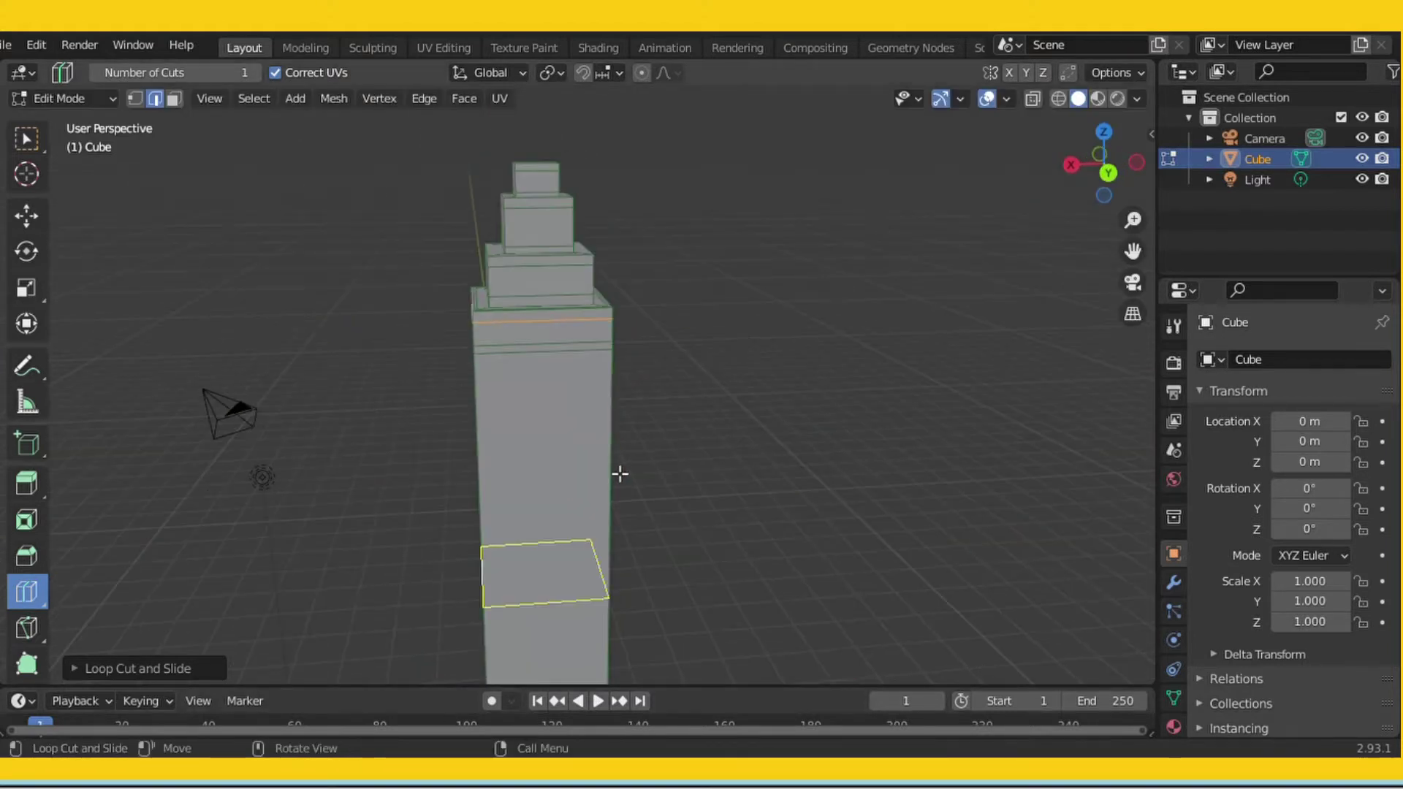
scroll(726, 489, down, 3)
key(KP_3)
shift+middle_drag(607, 543, 599, 432)
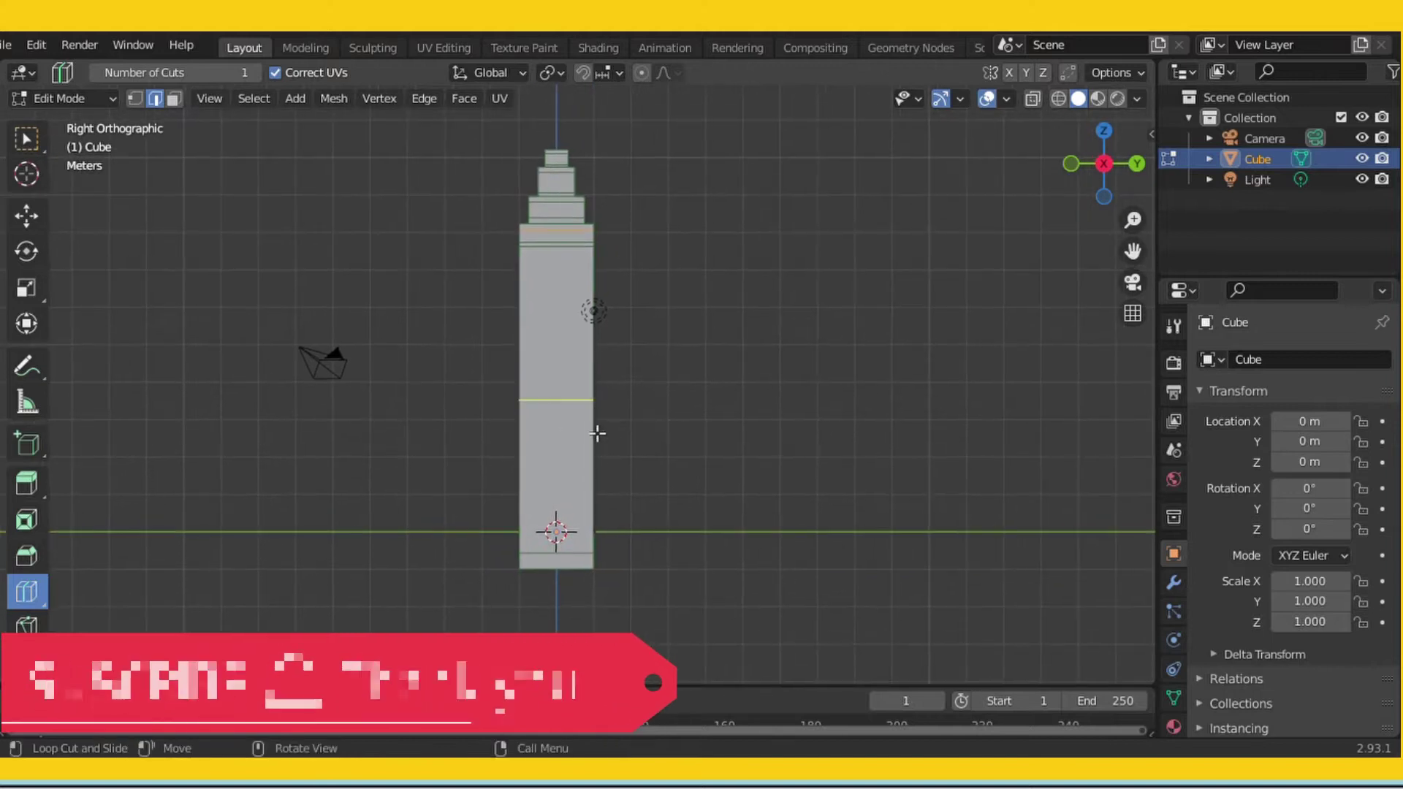
drag(622, 213, 621, 215)
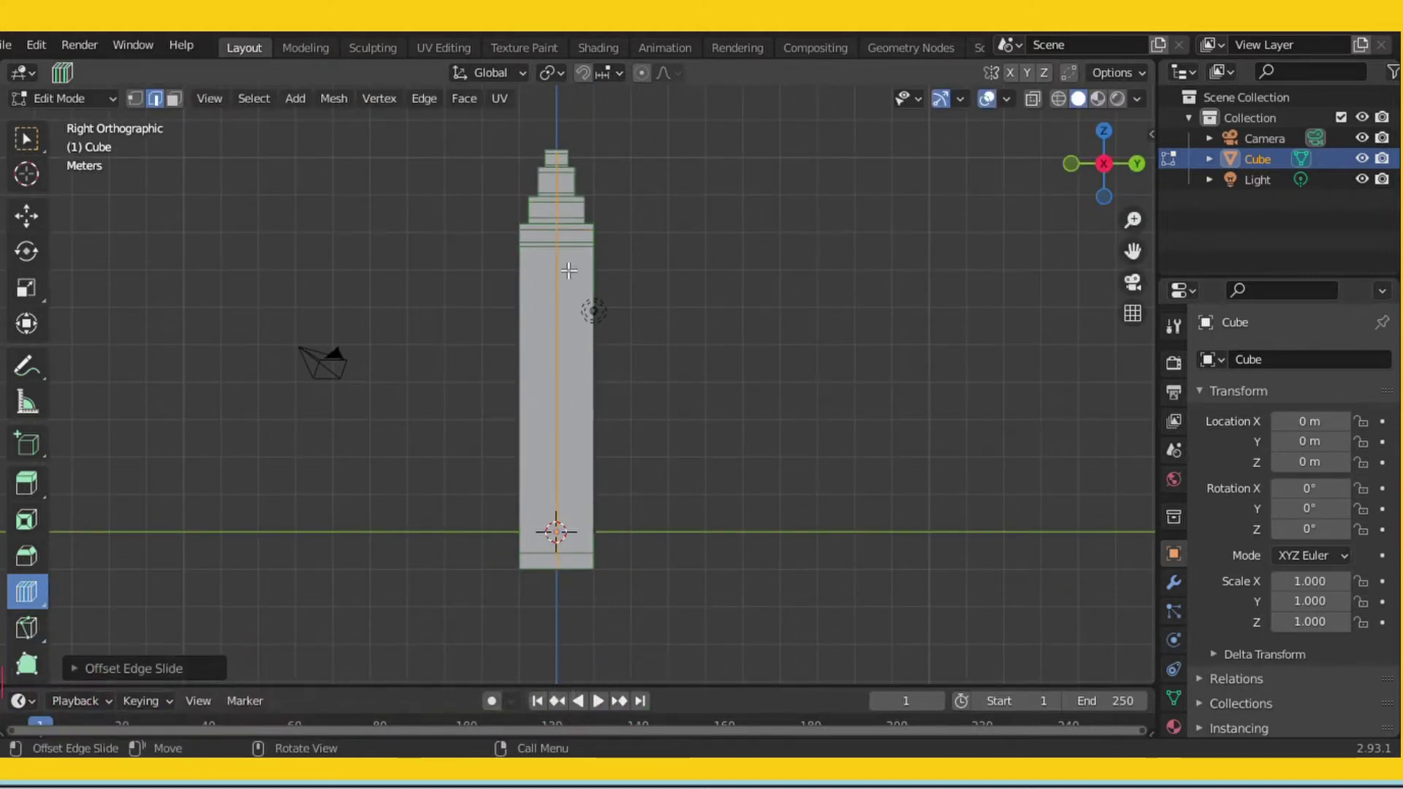
Add offset edge loops on both sides of the vertical centre loop, sliding them about 0.72 toward the outer edges.
drag(558, 259, 561, 258)
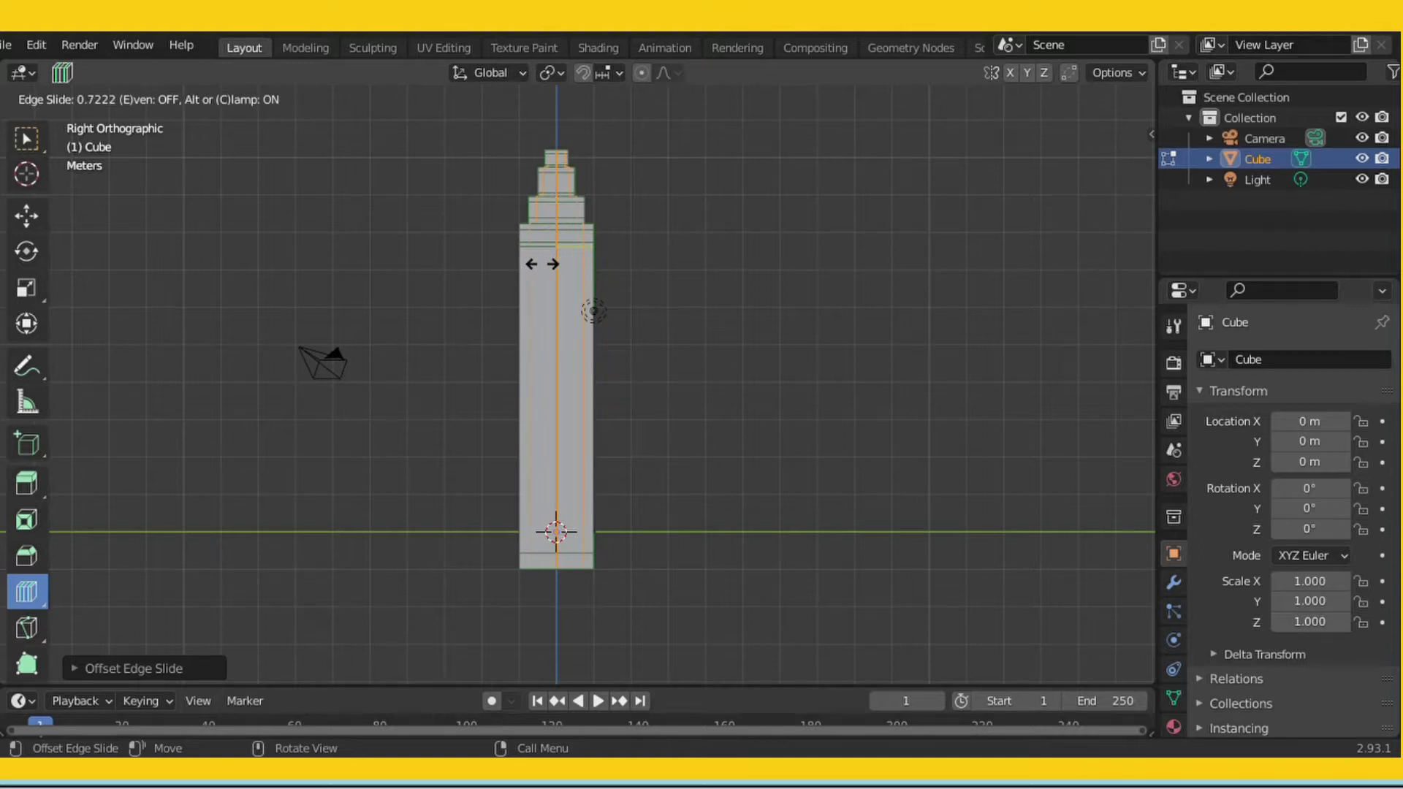
mouse_move(549, 263)
mouse_down()
mouse_move(530, 274)
mouse_move(569, 273)
mouse_up()
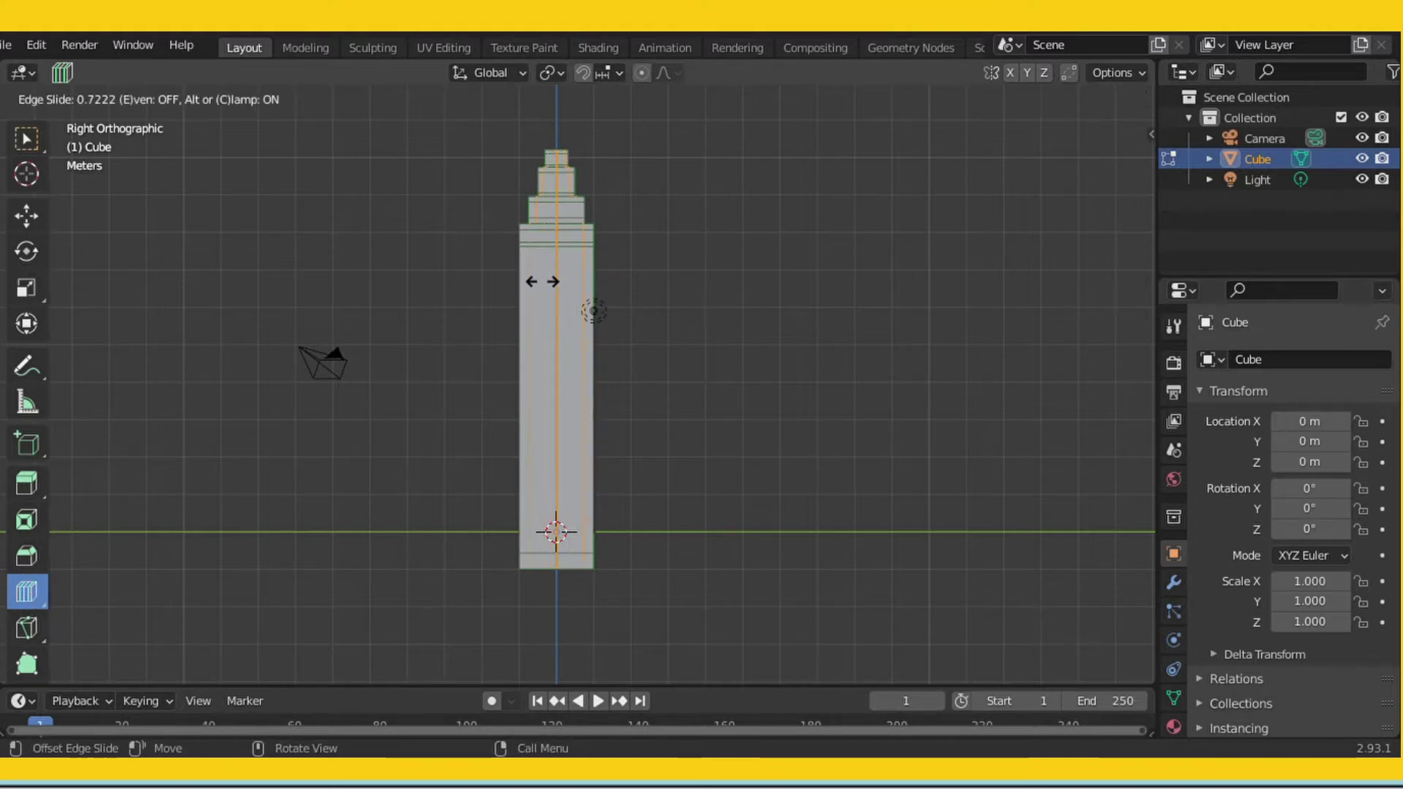
click(542, 281)
scroll(623, 360, up, 1)
drag(26, 591, 110, 639)
drag(547, 226, 565, 238)
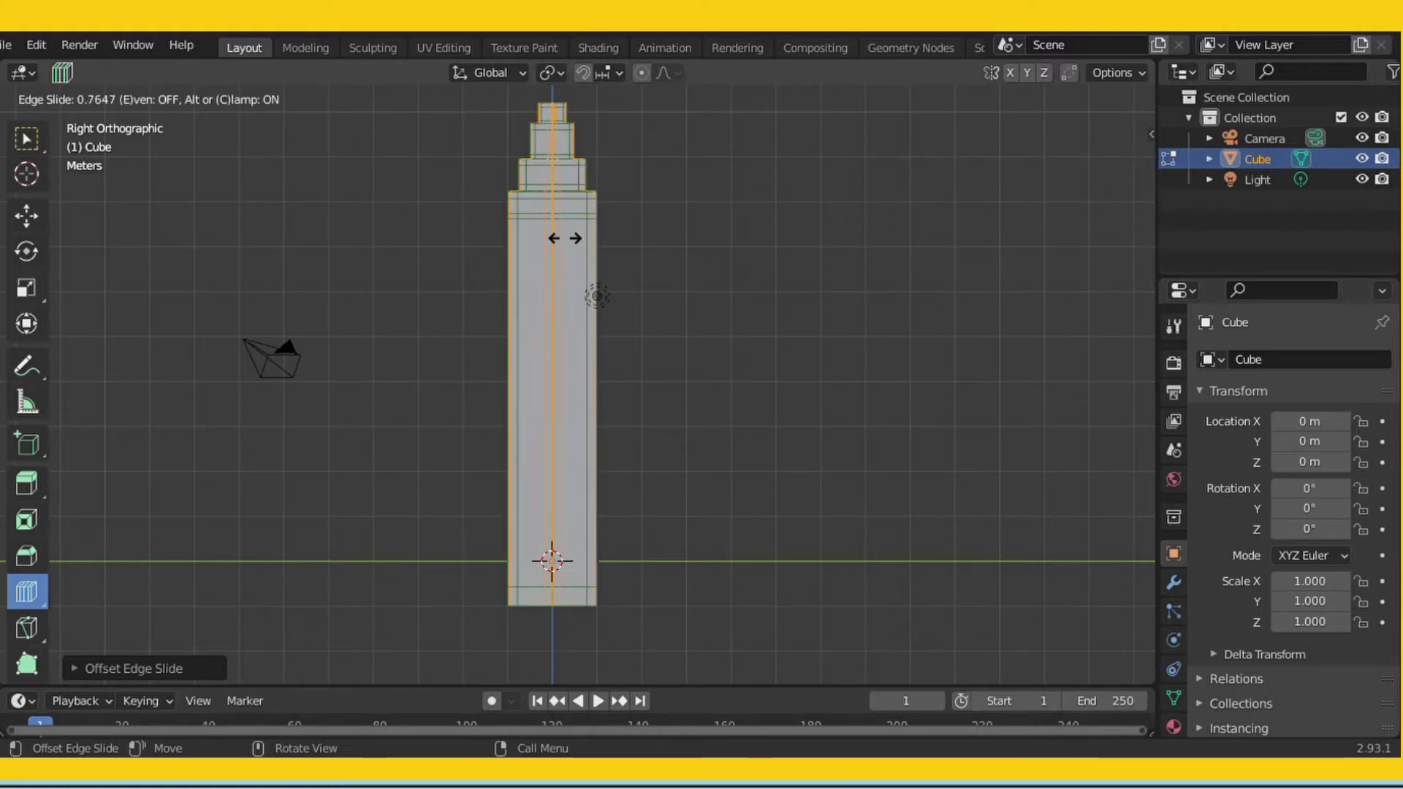
click(564, 239)
key(ctrl+z)
key(ctrl+z)
Add a second, tighter pair of offset edge loops on both sides of the tower's vertical centre loop.
drag(26, 599, 110, 639)
drag(548, 245, 549, 245)
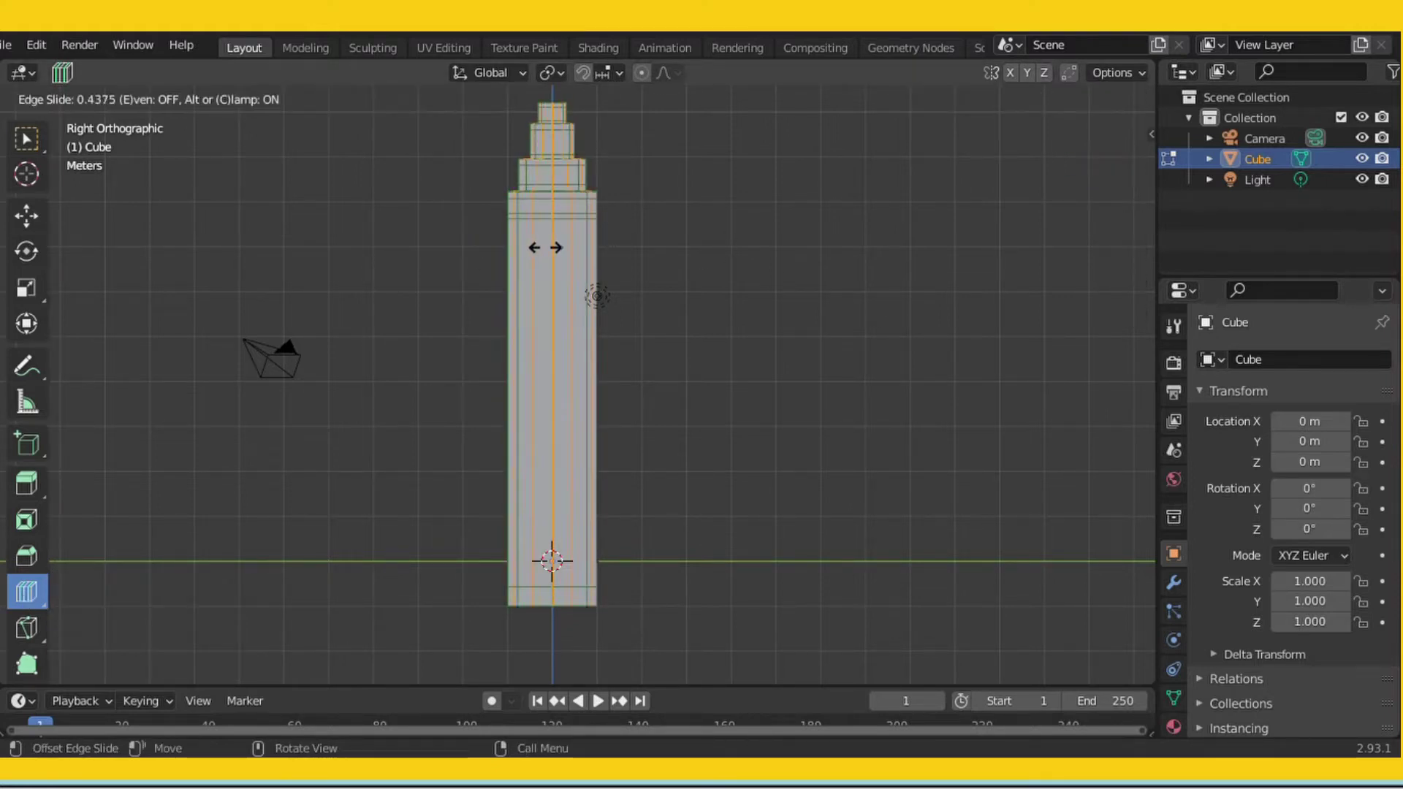
click(541, 249)
Cut a horizontal edge loop across the middle of the tower body and add offset loops above and below it.
drag(42, 604, 102, 637)
click(541, 294)
click(541, 399)
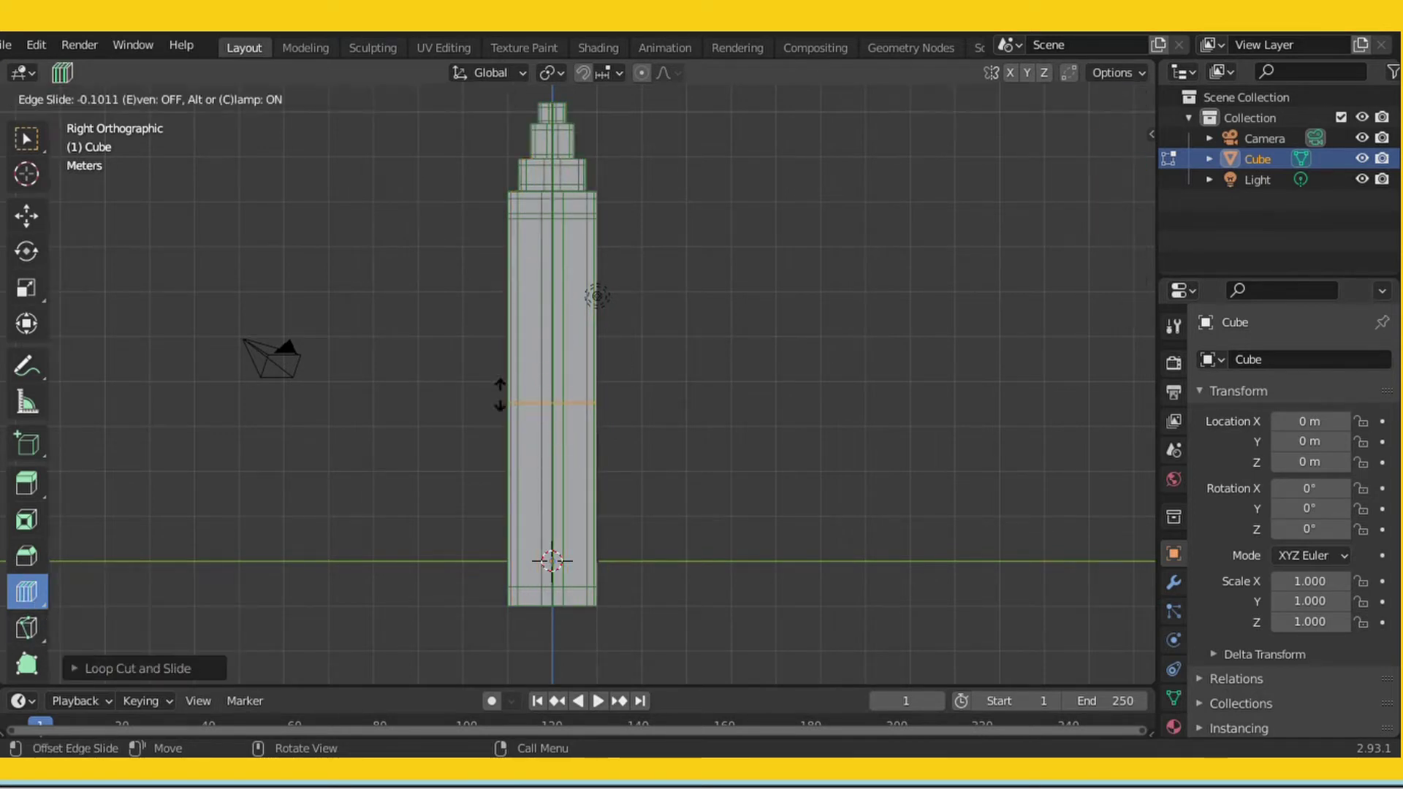
click(455, 483)
drag(38, 602, 146, 637)
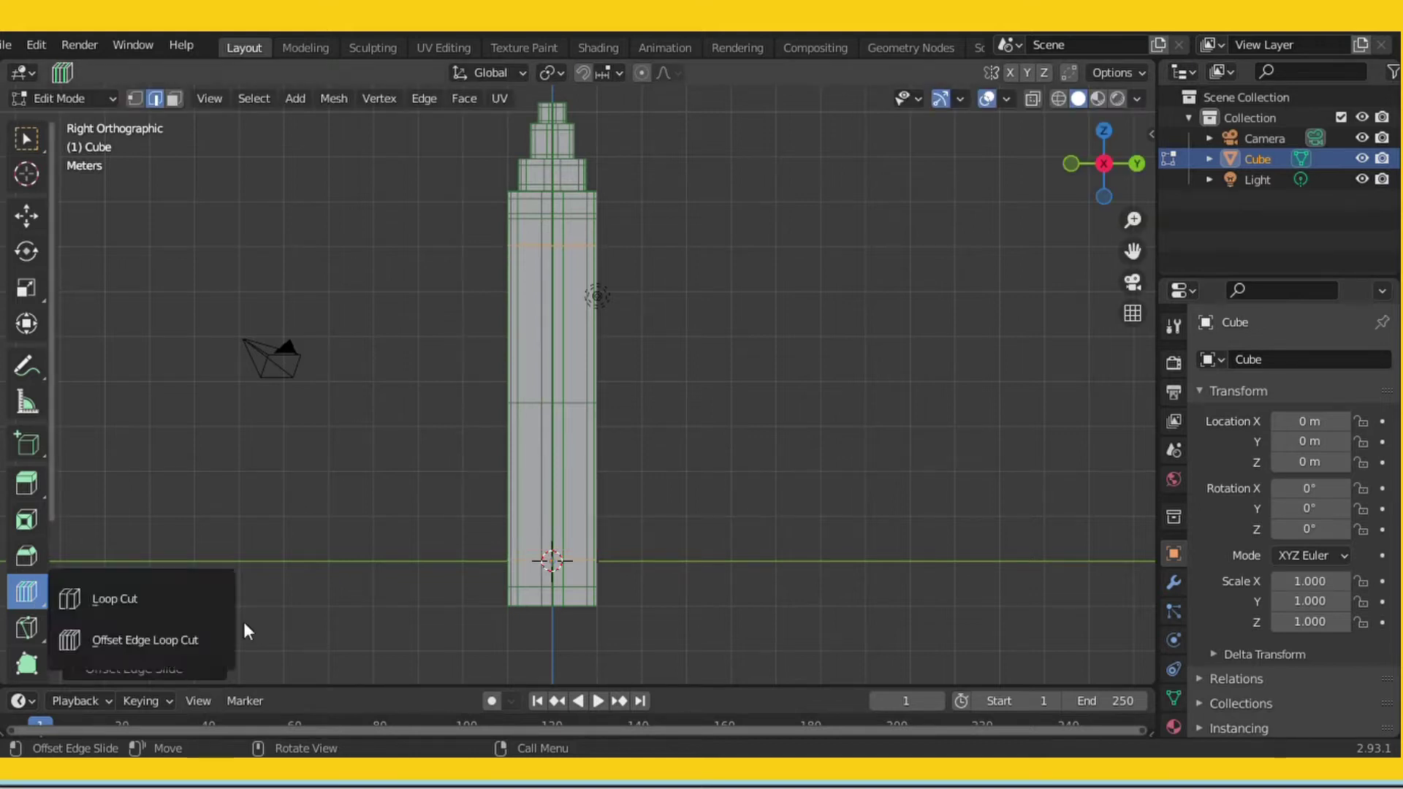
click(541, 403)
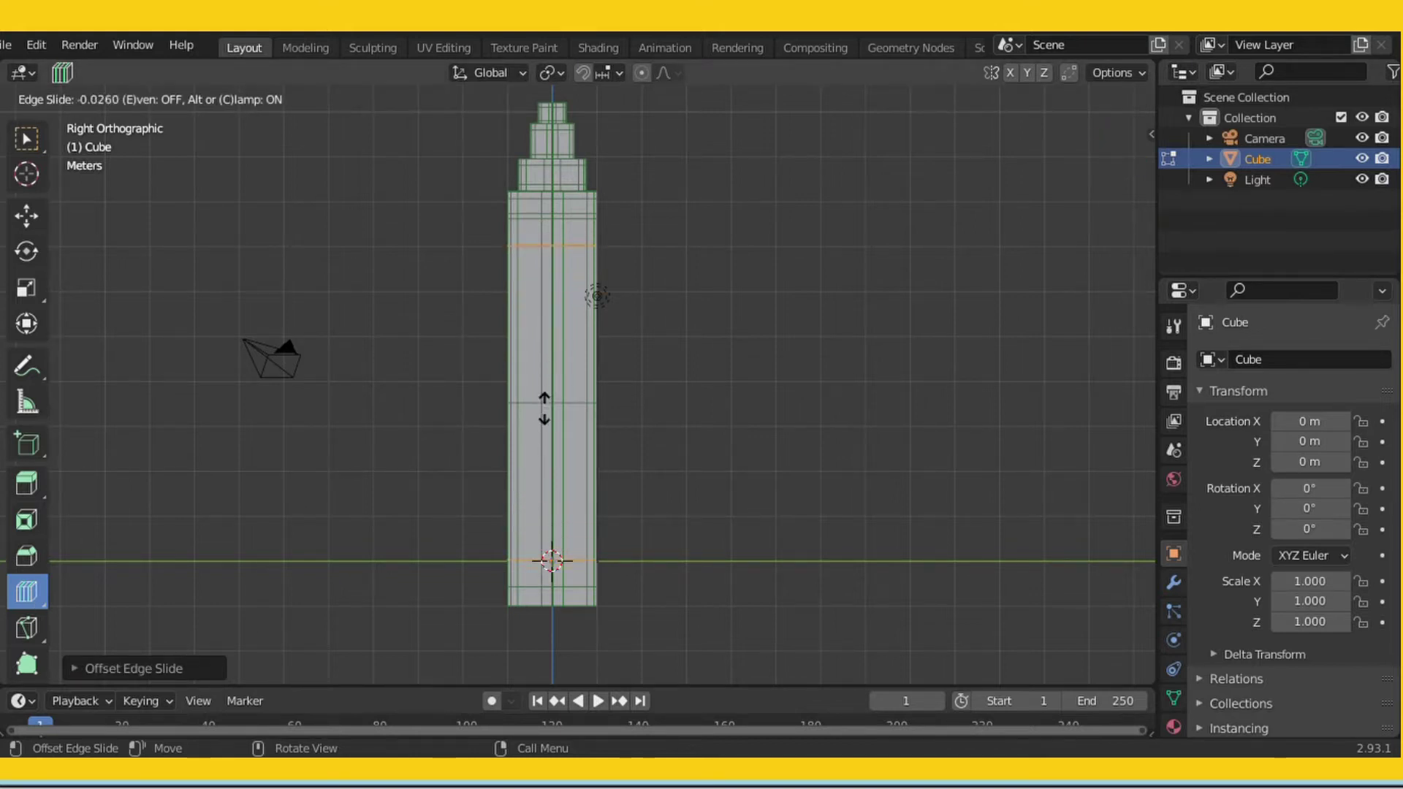
click(540, 366)
key(ctrl+z)
Add offset edge loops above and below the upper and lower horizontal loops, sliding them about 0.44.
click(539, 402)
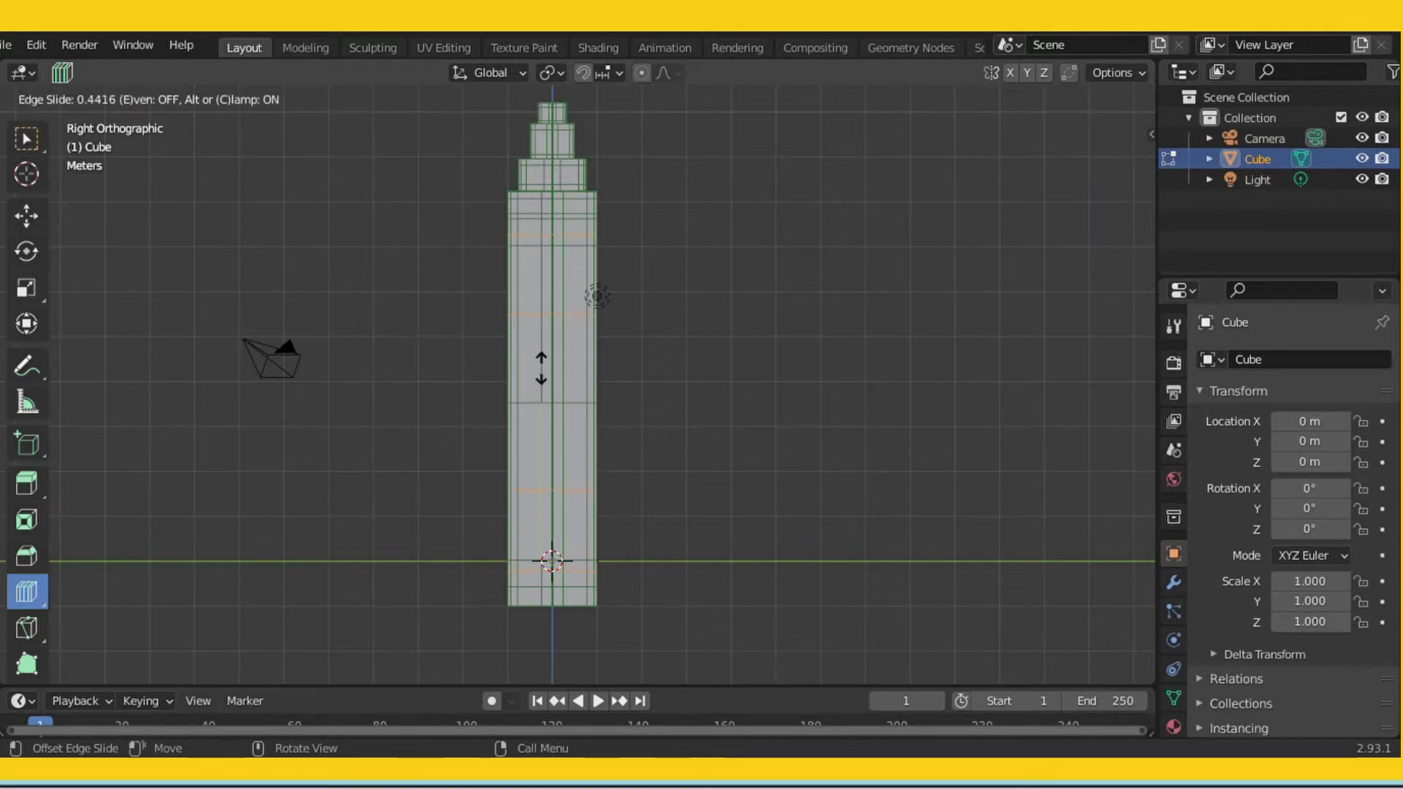
click(541, 369)
middle_drag(541, 368, 794, 361)
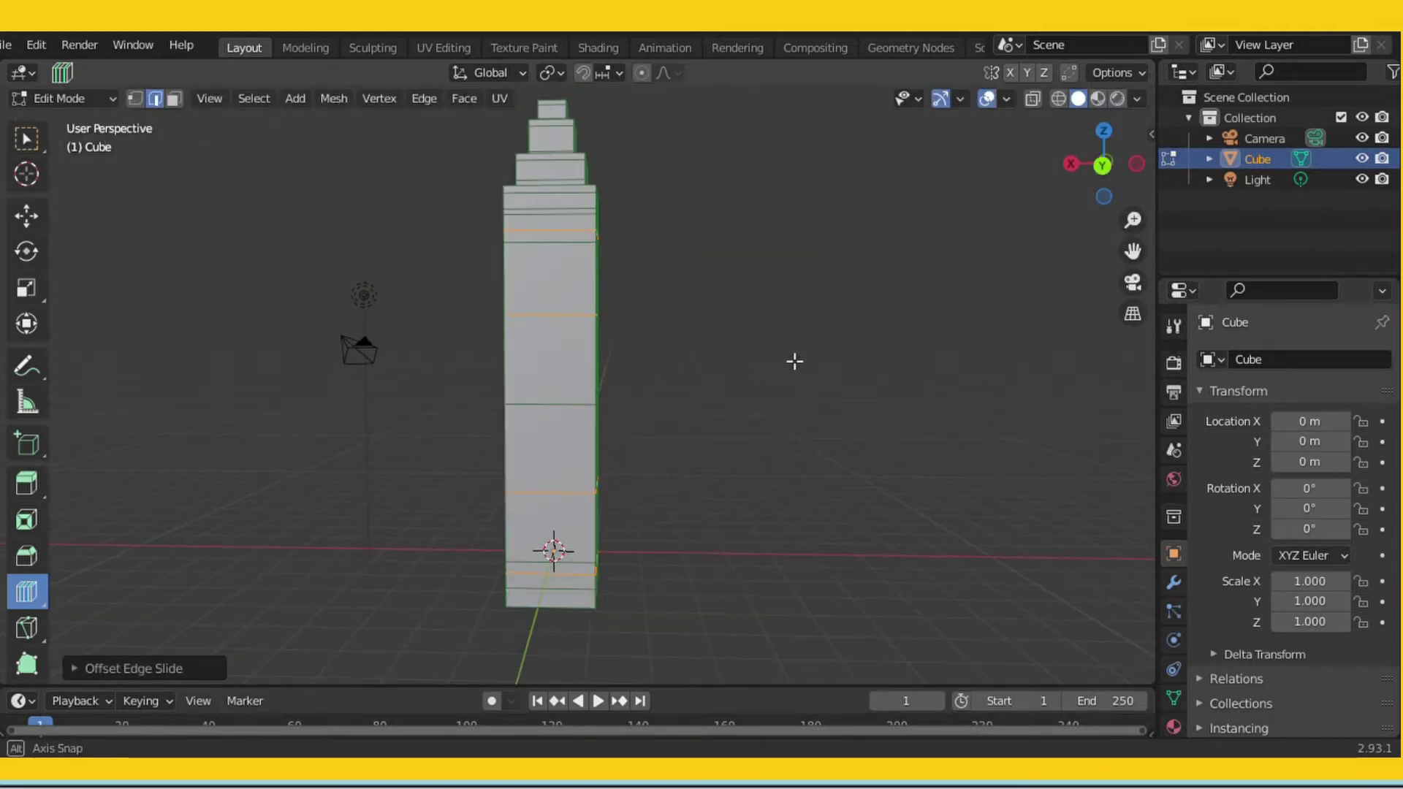
scroll(41, 604, down, 5)
click(28, 586)
click(27, 371)
middle_drag(777, 316, 1034, 310)
middle_drag(700, 282, 730, 315)
drag(498, 276, 579, 271)
key(ctrl+z)
Add horizontal loop cuts across the upper and middle tower body, with offset edge loops beside the upper one.
drag(34, 371, 92, 371)
mouse_move(535, 252)
mouse_down()
mouse_move(534, 212)
mouse_move(534, 252)
mouse_up()
drag(30, 371, 80, 422)
drag(537, 250, 539, 244)
click(539, 237)
drag(26, 370, 102, 373)
drag(510, 366, 521, 342)
drag(41, 372, 88, 374)
drag(550, 492, 553, 501)
key(ctrl+z)
Add offset edge loops around the horizontal loops in the lower half of the tower body.
drag(26, 370, 76, 406)
drag(554, 466, 557, 457)
drag(1132, 251, 1139, 131)
drag(27, 371, 78, 407)
click(555, 449)
drag(574, 442, 577, 421)
Cut a vertical edge loop down the tower's adjacent side and add offset edge loops on both sides of it.
middle_drag(761, 501, 454, 545)
drag(29, 372, 76, 374)
click(566, 469)
middle_drag(668, 471, 767, 436)
drag(17, 374, 78, 406)
mouse_move(580, 216)
mouse_down()
mouse_move(581, 200)
mouse_move(553, 200)
mouse_move(579, 199)
mouse_up()
middle_drag(714, 254, 804, 365)
scroll(806, 343, up, 2)
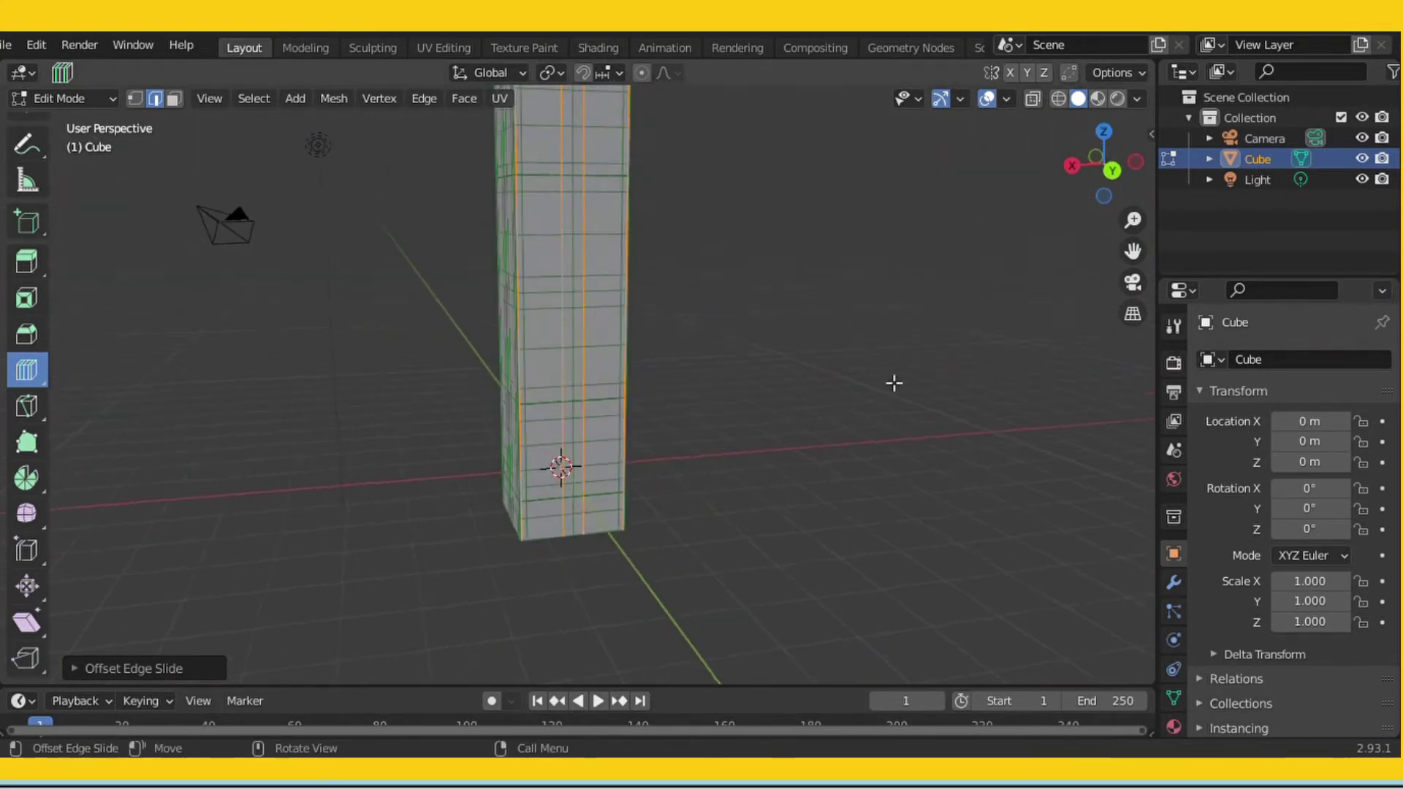
Switch to face selection and activate the Move tool.
shift+middle_drag(756, 442, 706, 496)
scroll(701, 520, up, 1)
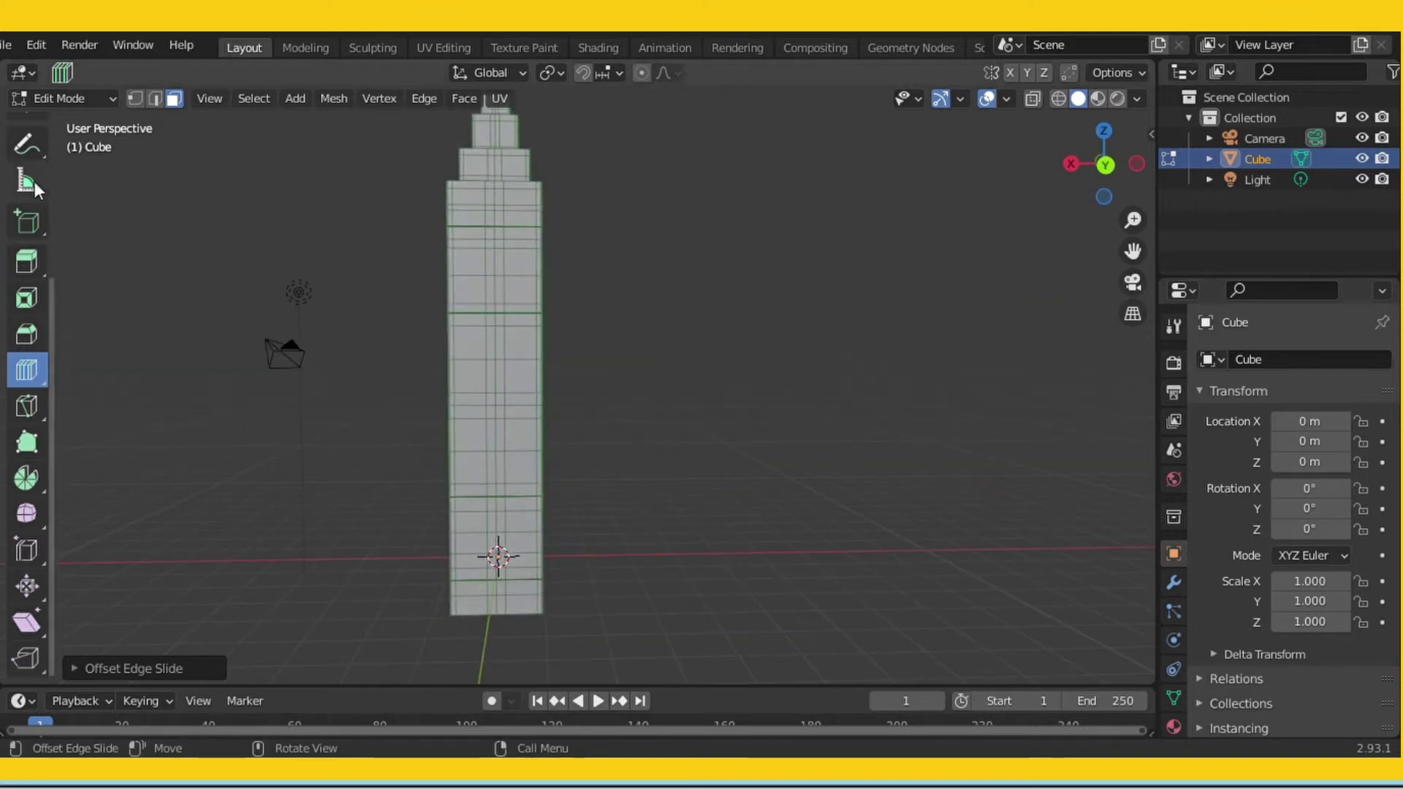
scroll(27, 219, up, 5)
click(26, 215)
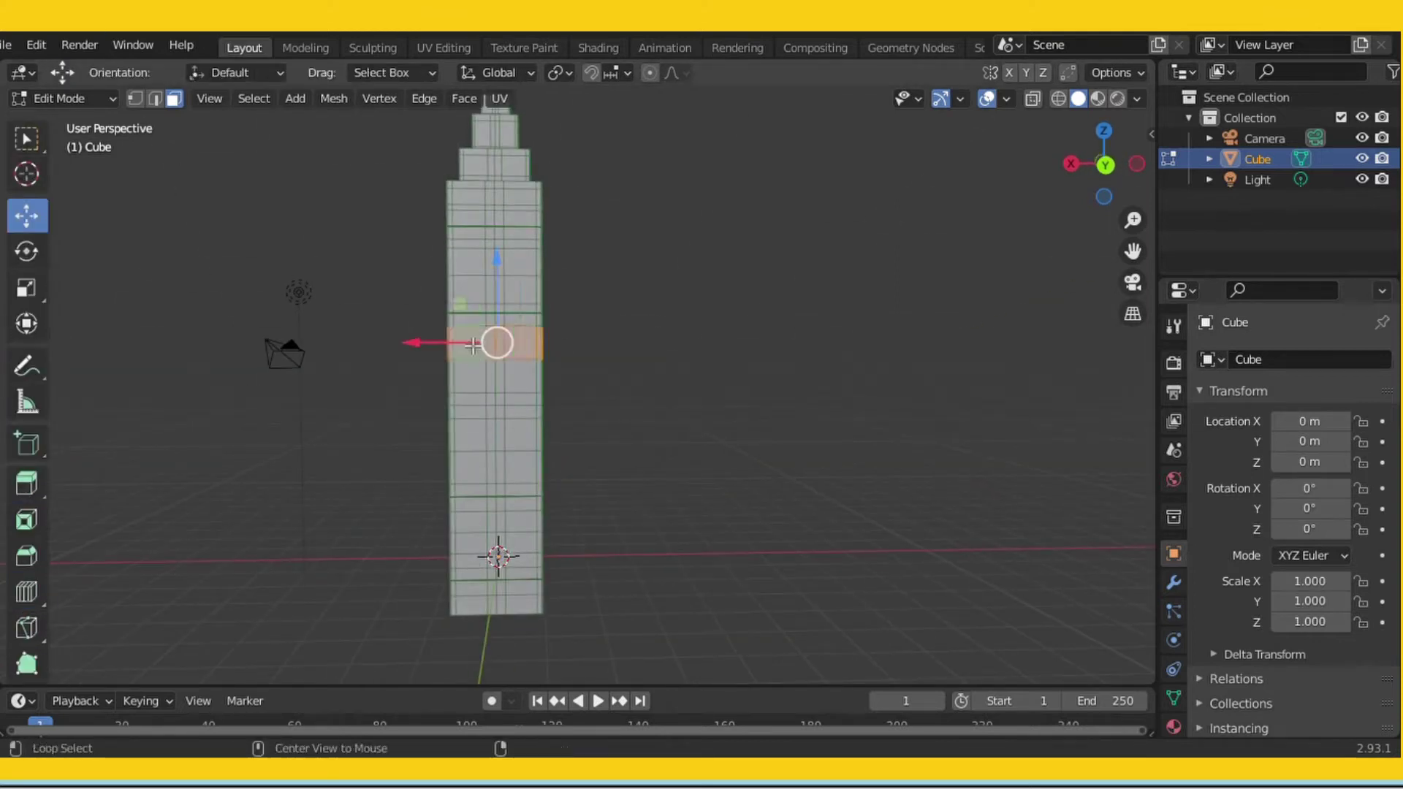
ctrl+click(469, 349)
click(522, 380)
ctrl+click(469, 376)
click(543, 355)
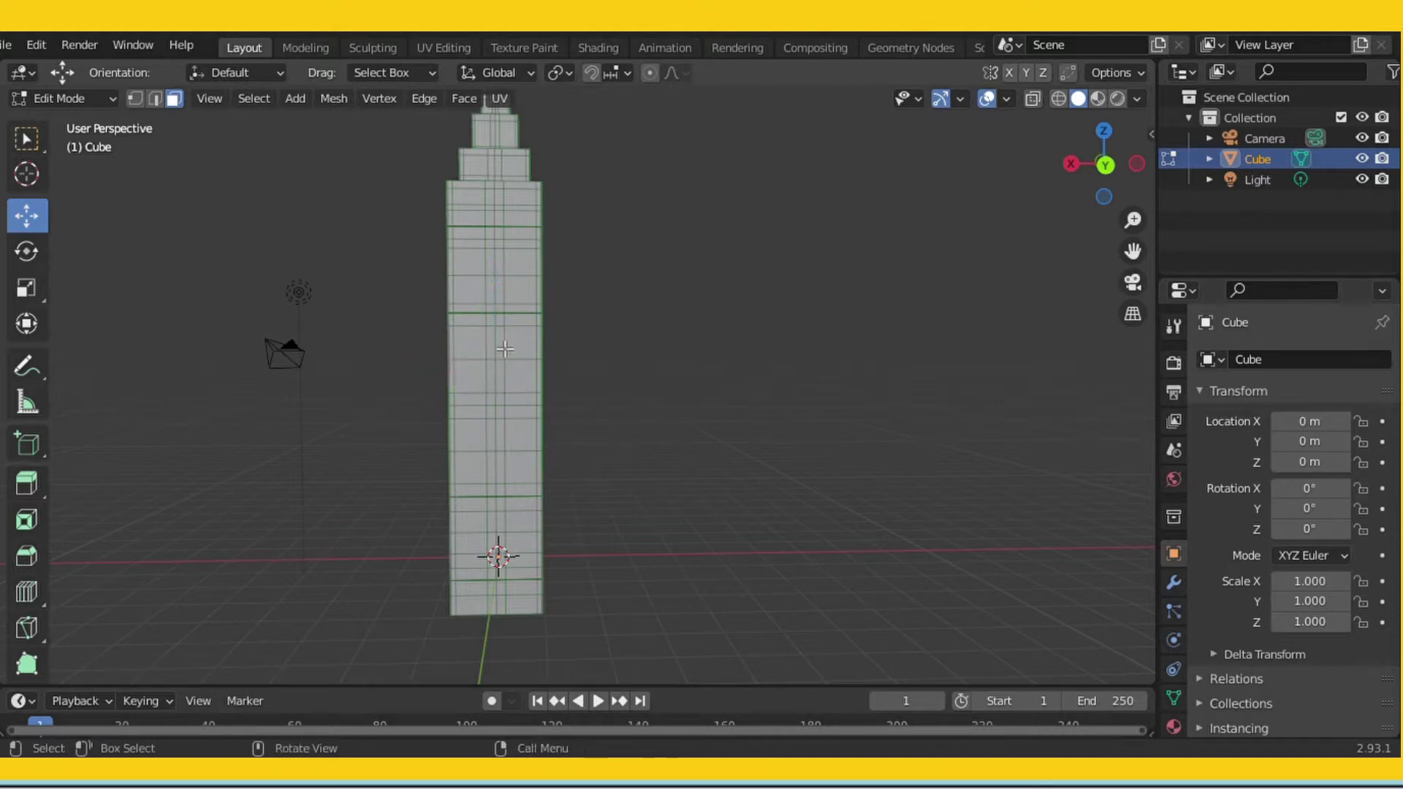
Select the four large window faces around the upper-middle crossing on each side of the tower.
click(521, 342)
shift+click(474, 291)
middle_drag(632, 358, 790, 330)
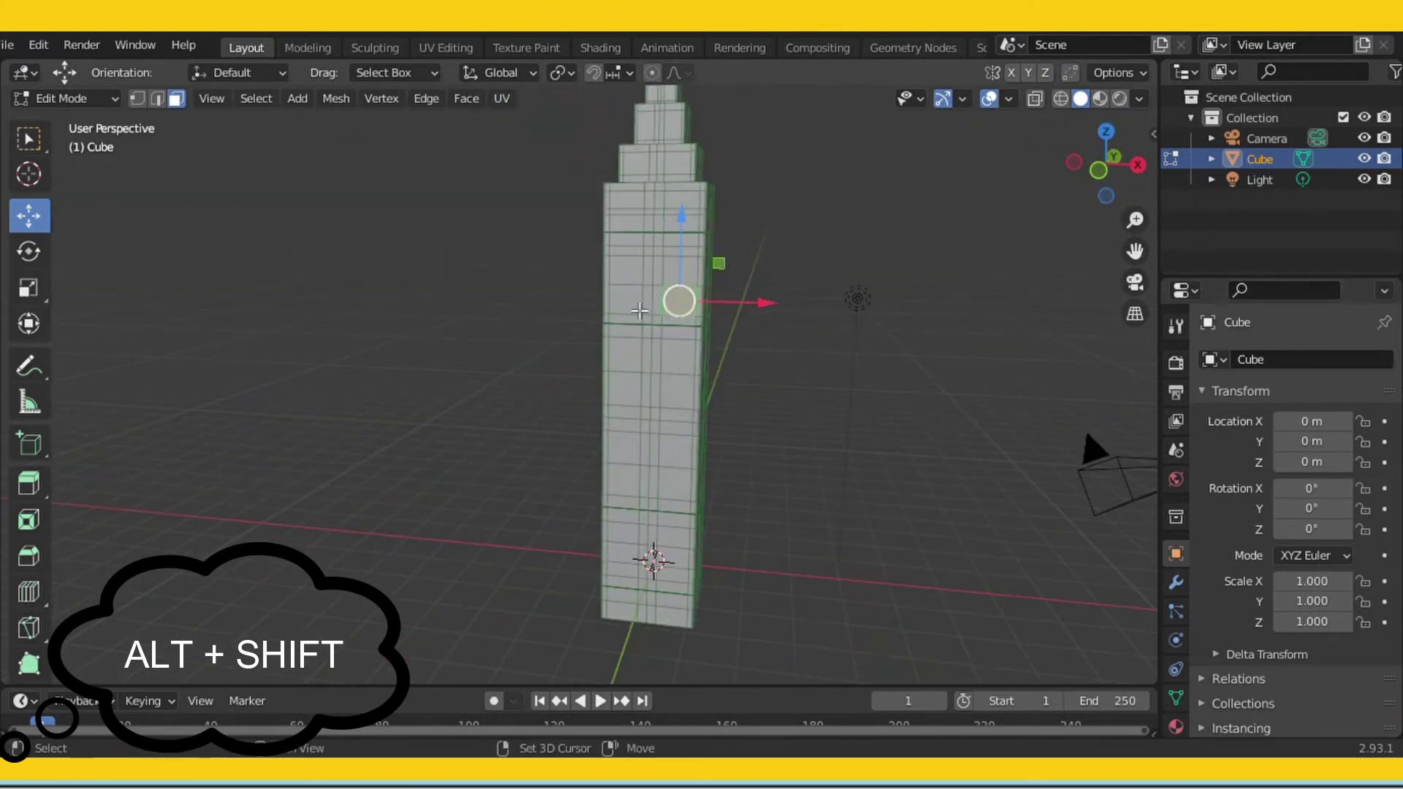
middle_drag(809, 376, 713, 392)
scroll(713, 392, up, 2)
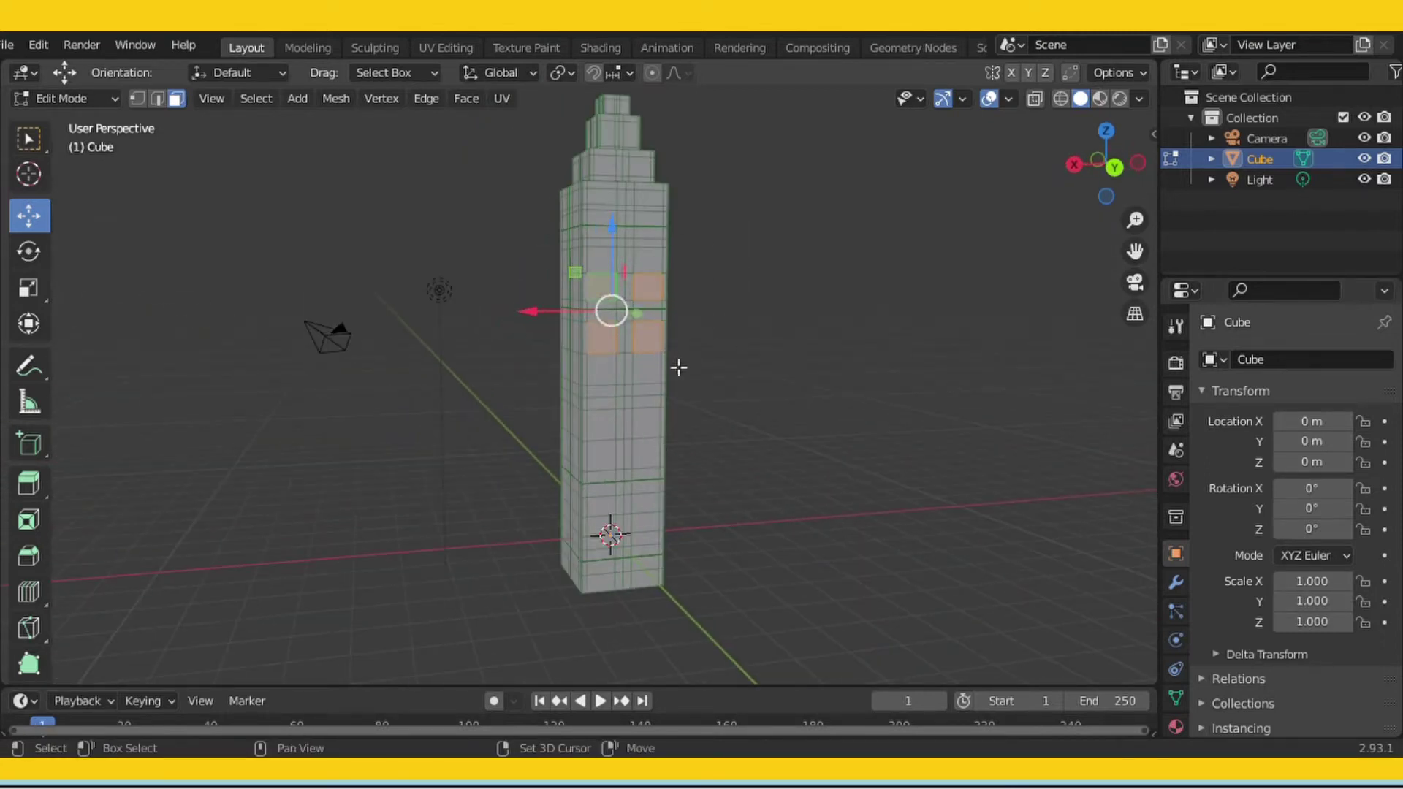
middle_drag(779, 467, 953, 468)
middle_drag(720, 391, 798, 401)
middle_drag(516, 275, 1031, 329)
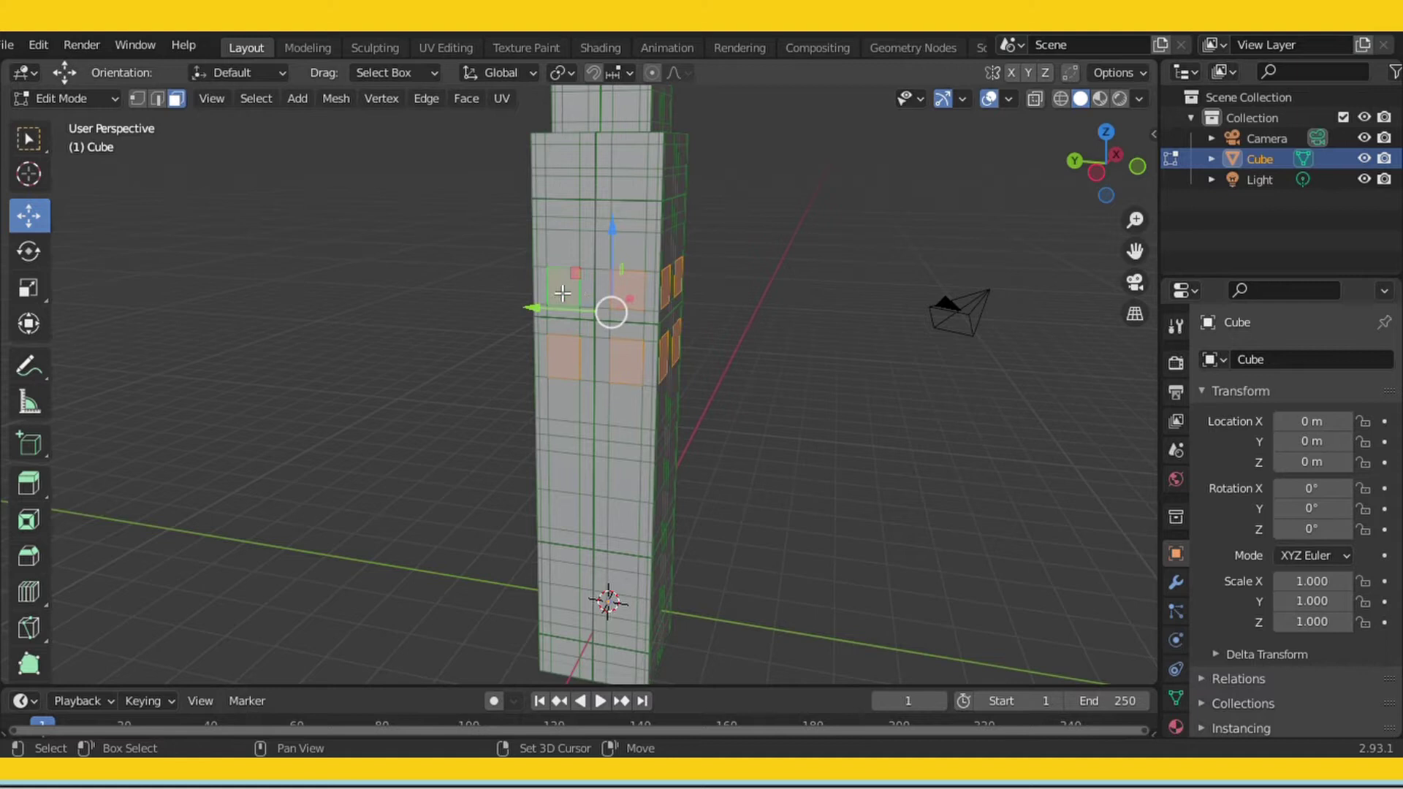
Set the transform pivot to Individual Origins and extrude the selected window faces slightly inward.
click(504, 71)
click(561, 73)
click(598, 143)
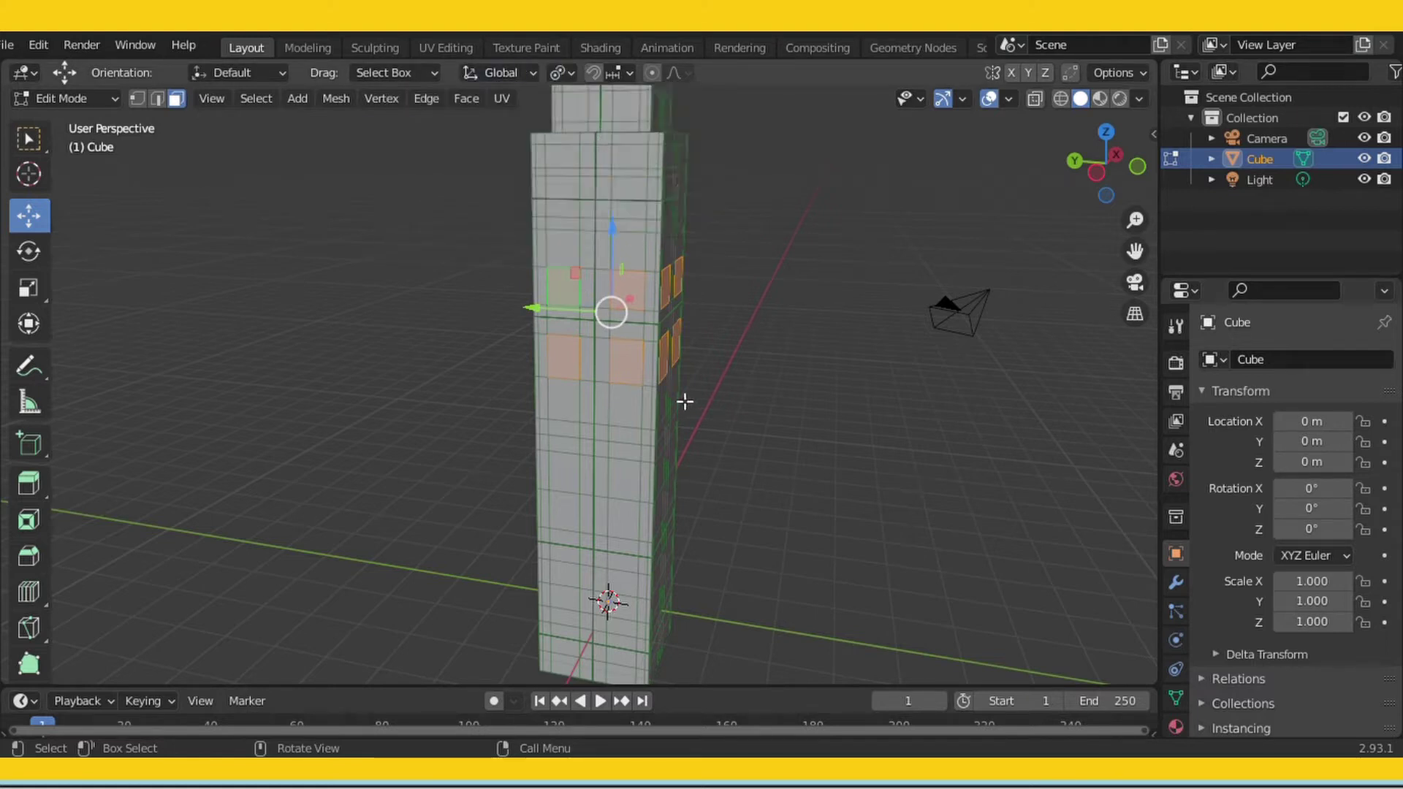
key(e)
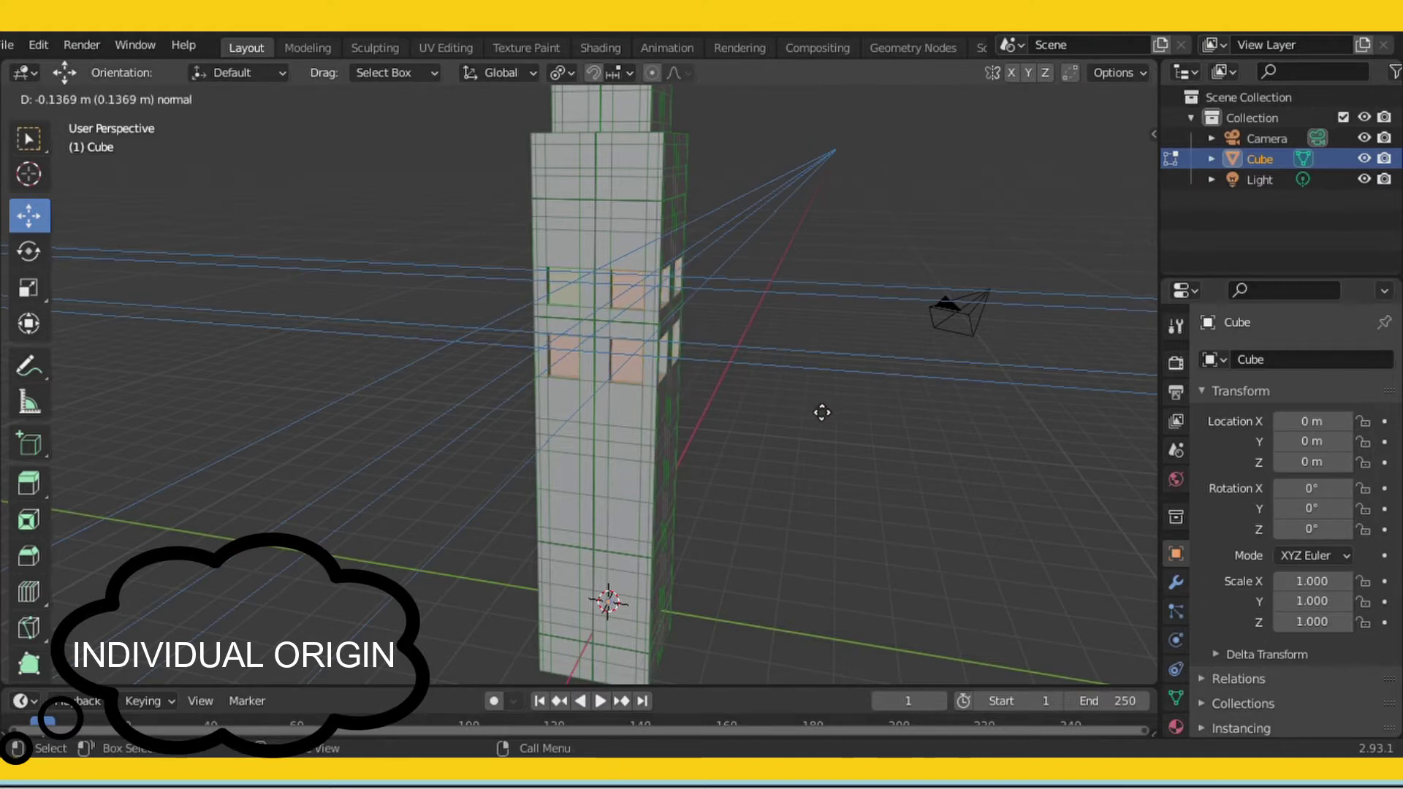
click(843, 409)
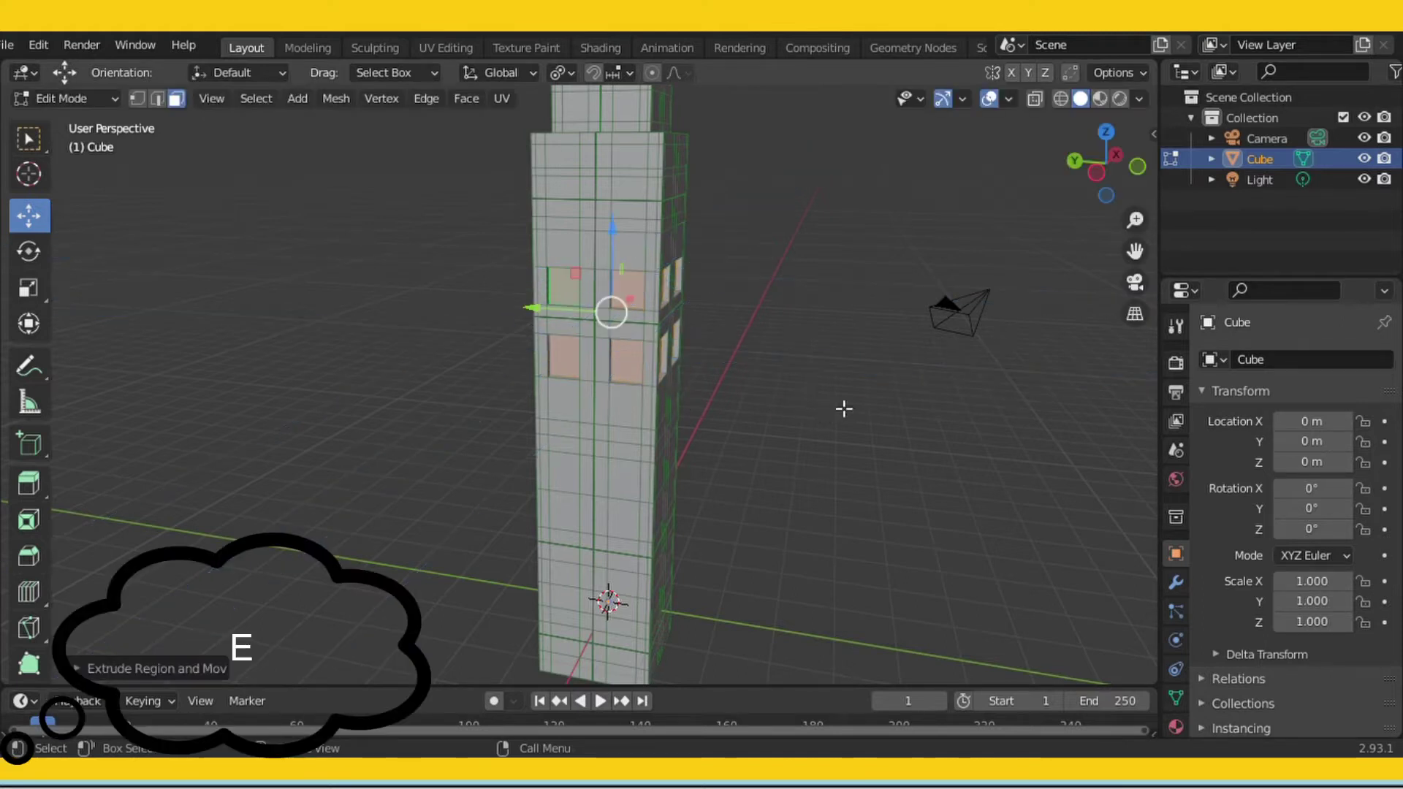
Inset the recessed window faces to form a frame inside each opening.
click(28, 519)
drag(611, 197, 619, 219)
middle_drag(620, 218, 658, 498)
scroll(658, 498, up, 5)
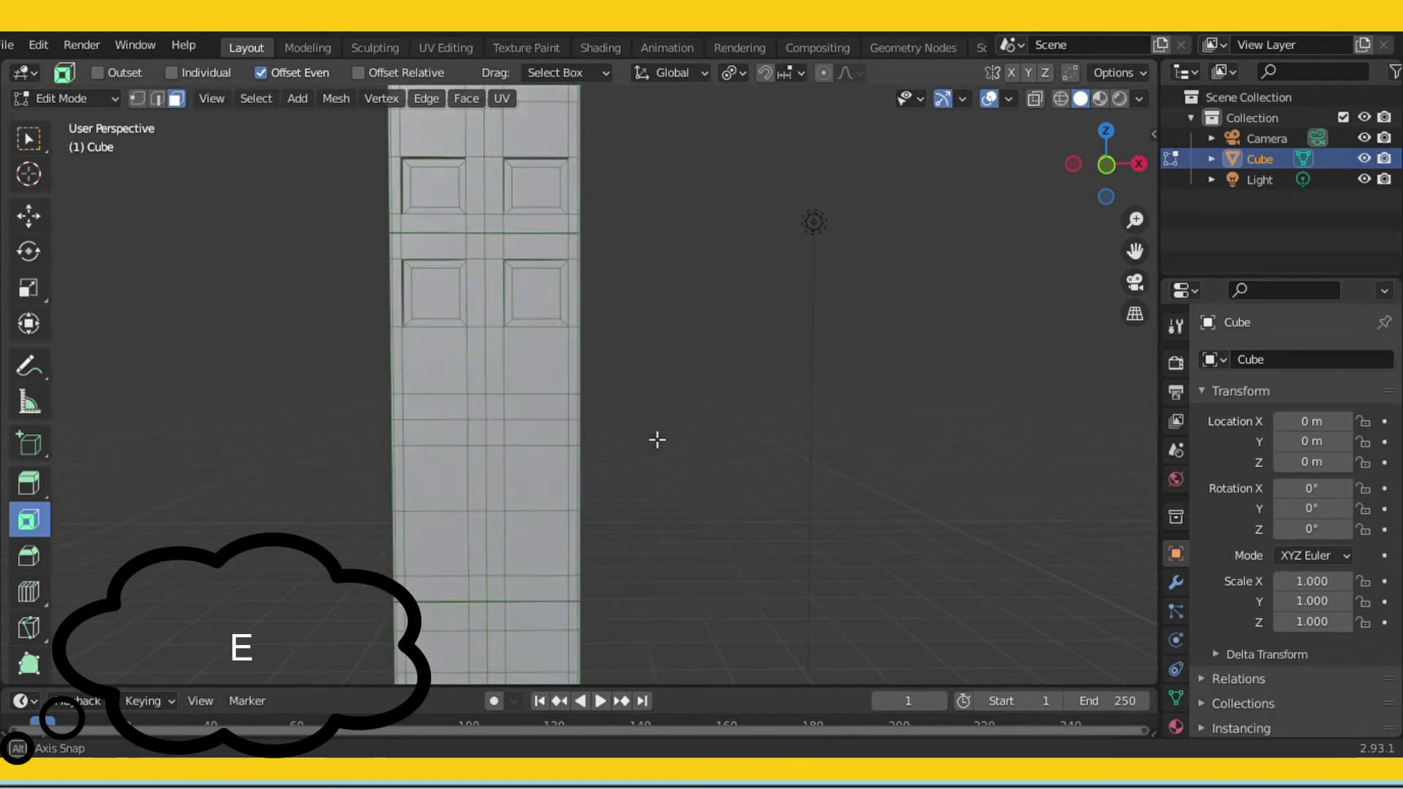
mouse_move(698, 444)
middle_down()
mouse_move(904, 444)
mouse_move(687, 458)
middle_up()
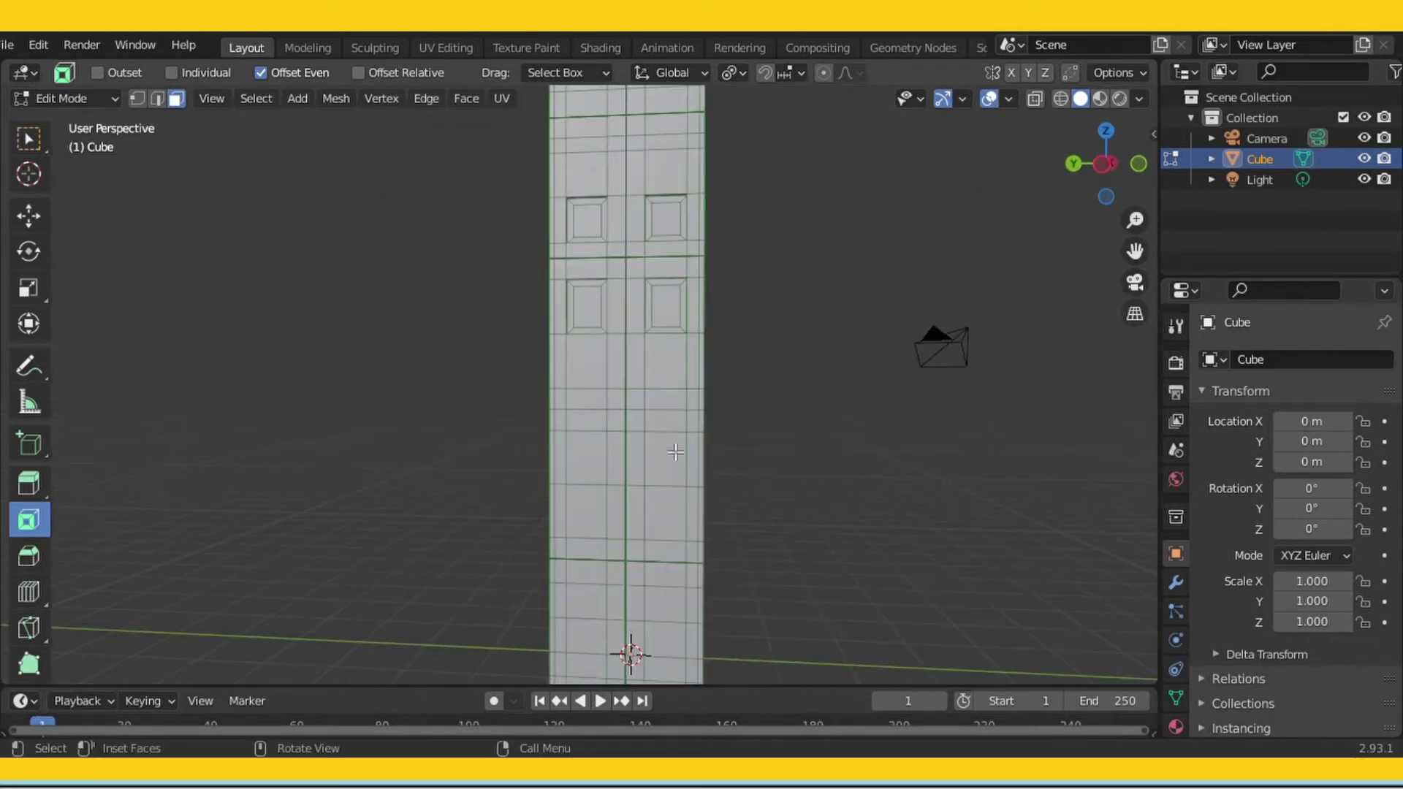
Add a horizontal loop cut around the tower below the two finished window rows.
mouse_move(776, 378)
middle_down()
mouse_move(796, 420)
mouse_move(780, 398)
middle_up()
click(29, 591)
drag(29, 591, 90, 595)
middle_drag(836, 395, 979, 409)
mouse_move(650, 476)
mouse_down()
mouse_move(650, 494)
mouse_move(644, 477)
mouse_up()
middle_drag(712, 512, 738, 530)
Select the four large window faces around the next crossing down on each side of the tower.
click(23, 216)
middle_drag(808, 463, 746, 464)
click(590, 472)
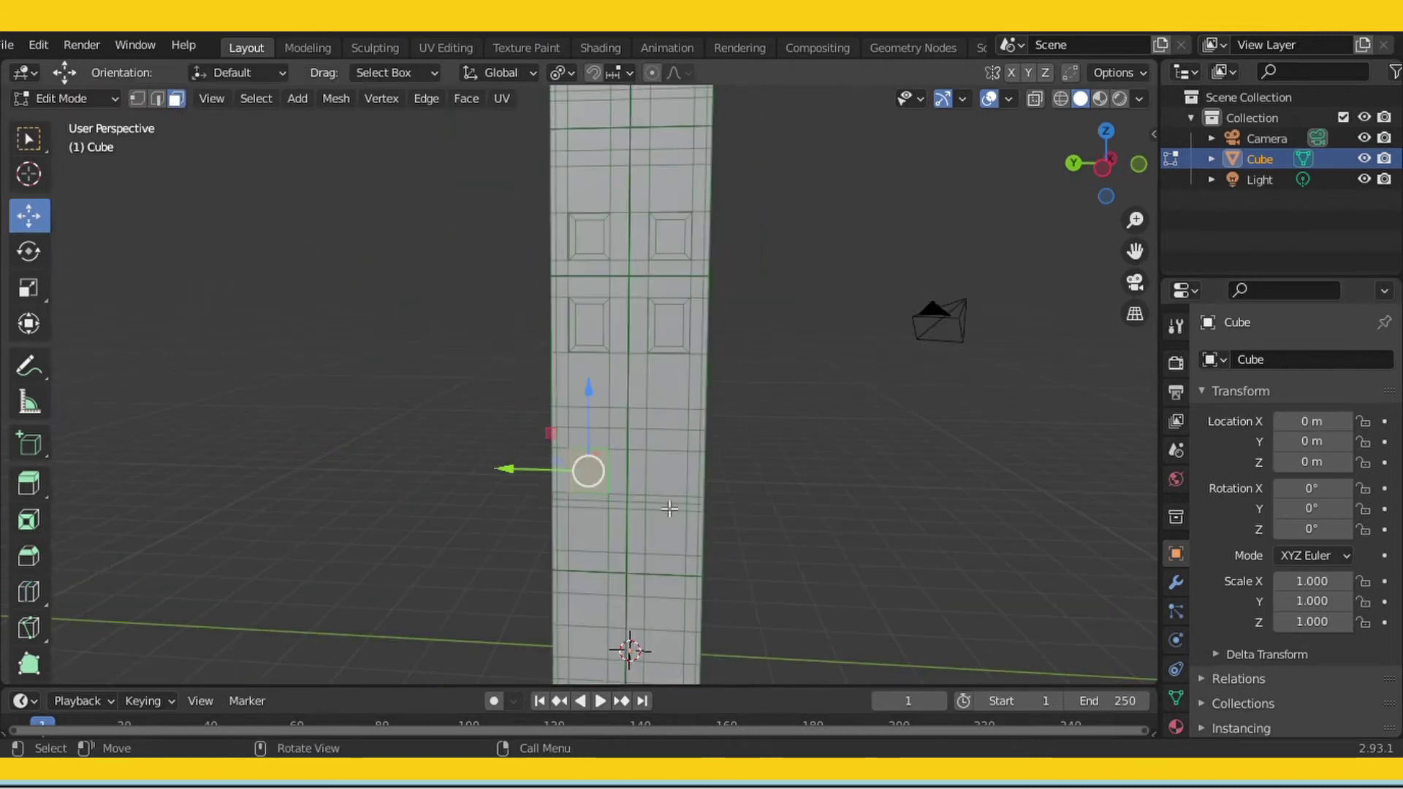
middle_drag(599, 531, 701, 527)
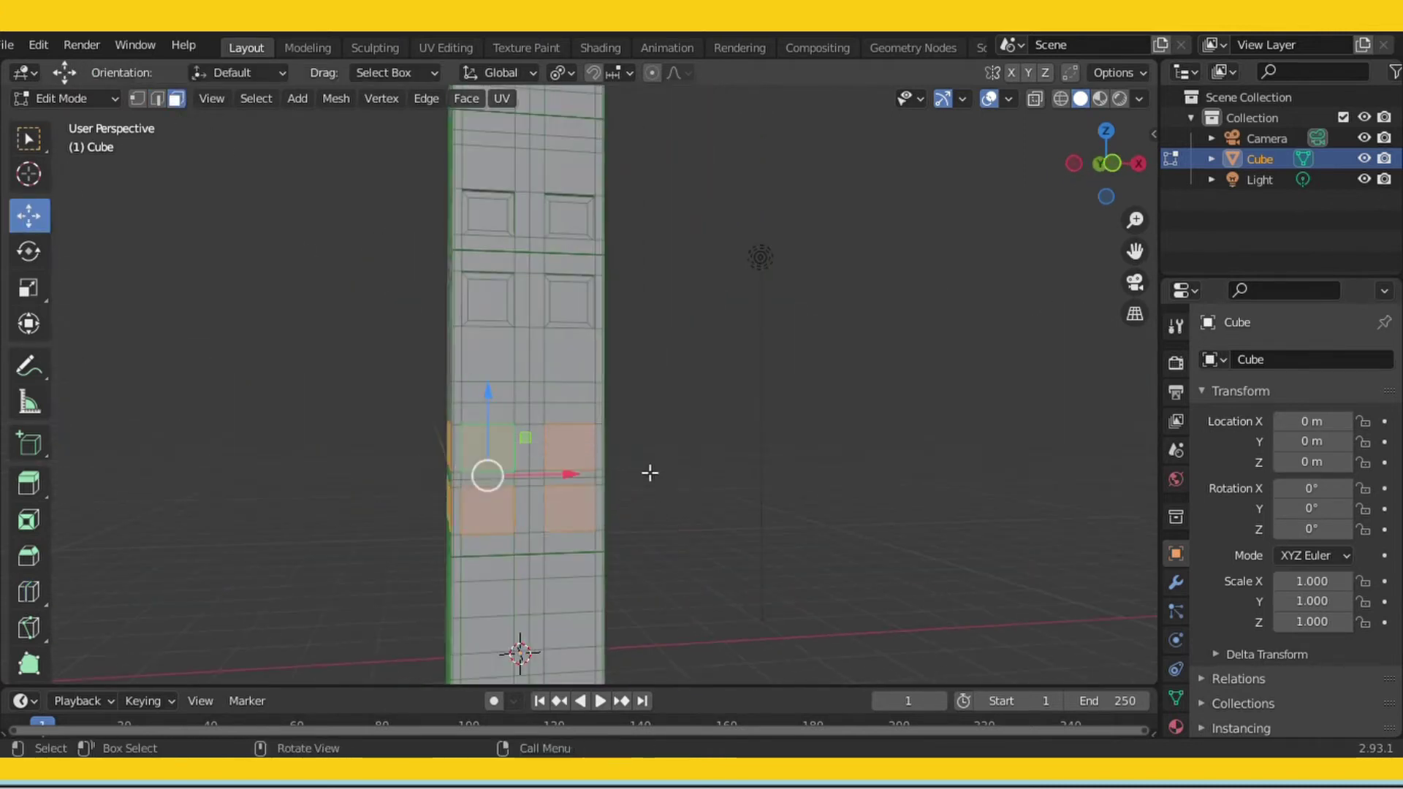
middle_drag(496, 446, 501, 443)
middle_drag(502, 506, 716, 494)
shift+click(622, 500)
middle_drag(623, 500, 479, 491)
Set the transform pivot to Individual Origins and extrude the selected mid-tower window faces slightly inward.
click(562, 73)
click(621, 166)
key(e)
click(664, 189)
Inset the recessed mid-tower window faces to form frames inside the openings.
click(29, 520)
drag(658, 361, 668, 372)
click(833, 446)
Extrude the window faces just below the first setback slightly inward on each side of the tower.
middle_drag(833, 446, 1118, 483)
scroll(795, 494, down, 3)
middle_drag(795, 494, 1066, 577)
middle_drag(895, 424, 658, 175)
click(704, 73)
key(e)
click(760, 147)
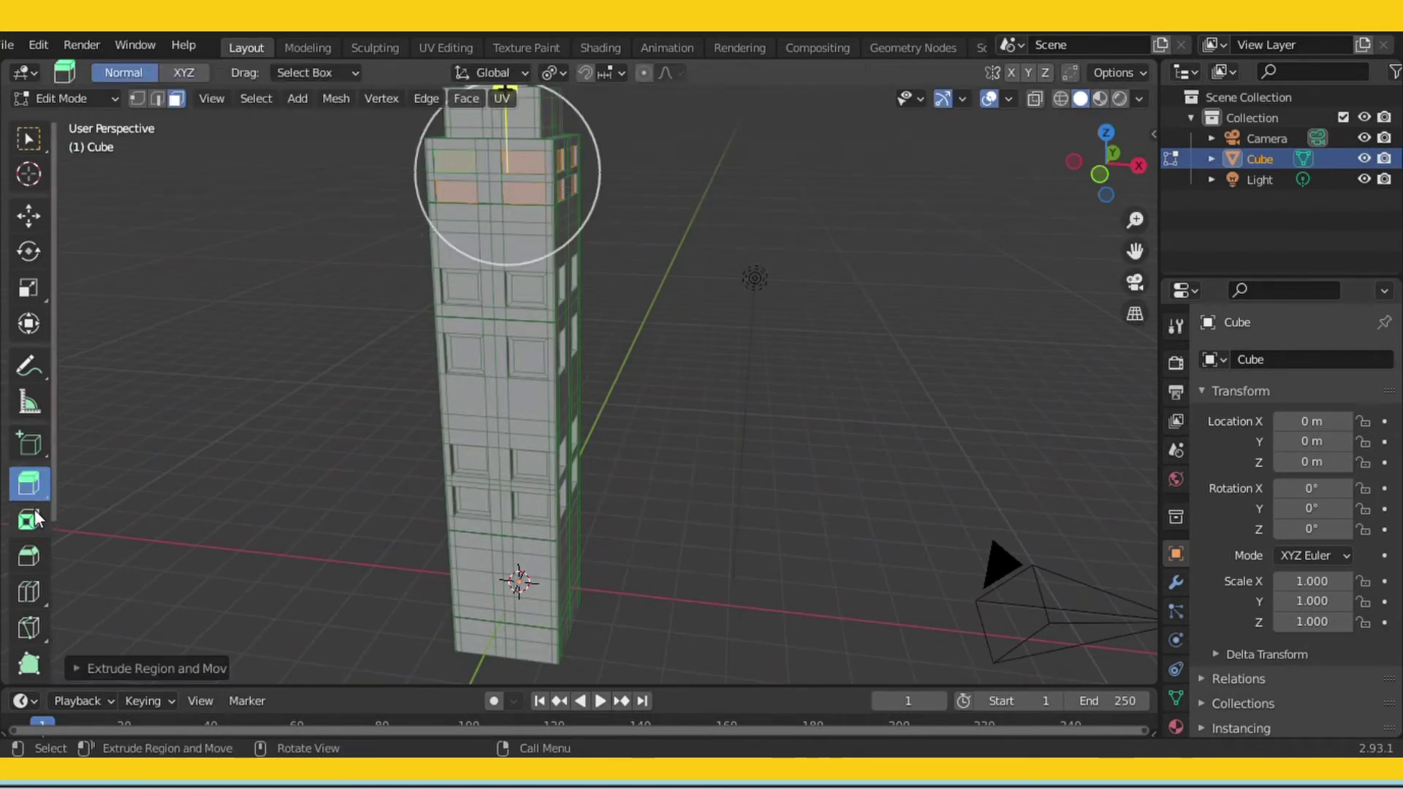
Inset the recessed window faces below the first setback to form their frames.
scroll(519, 128, down, 2)
click(501, 98)
drag(534, 104, 535, 115)
click(715, 310)
middle_drag(714, 310, 712, 353)
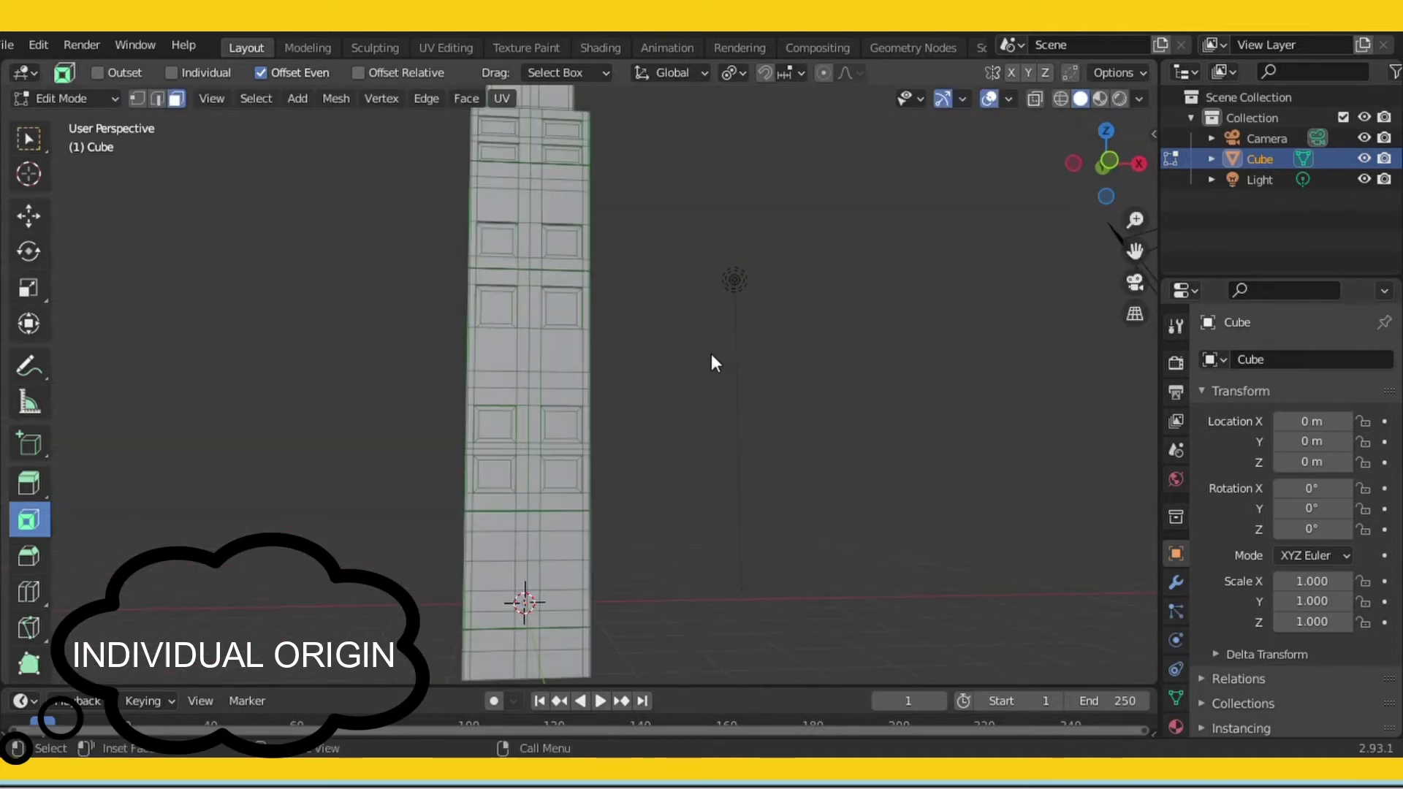
Activate the Loop Cut tool and examine the edge layout of the tower's lower section.
click(28, 594)
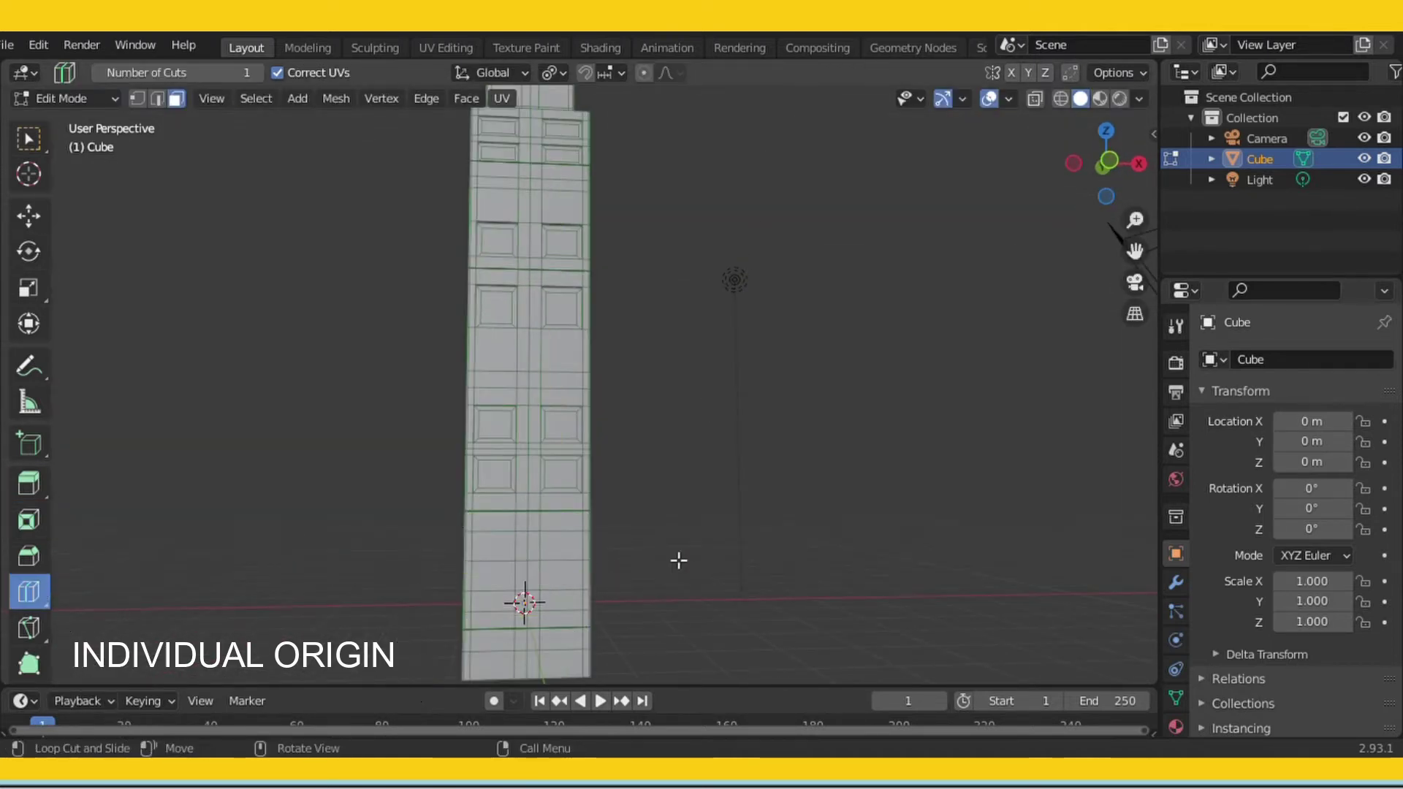
middle_drag(698, 476, 687, 490)
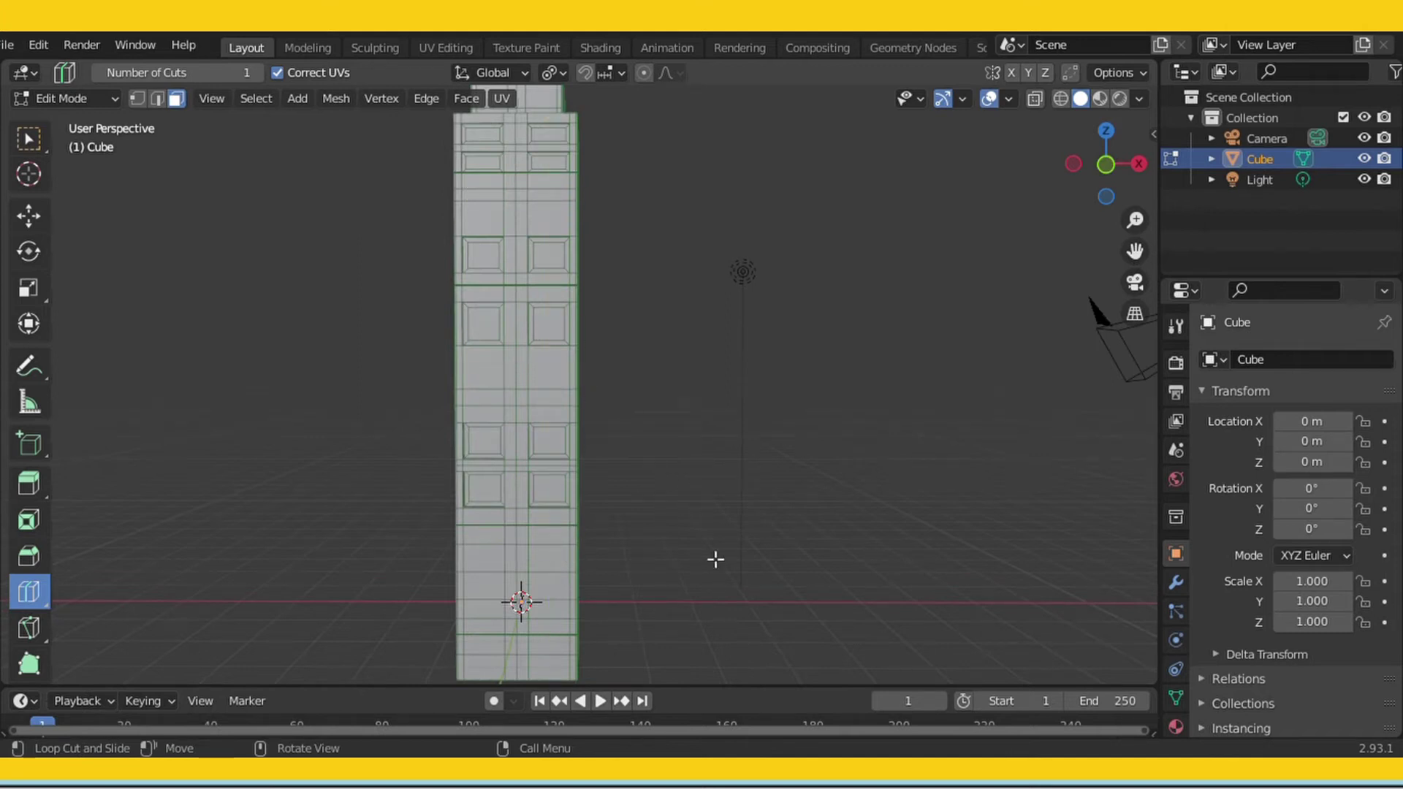
scroll(594, 551, down, 1)
drag(1134, 250, 1150, 70)
scroll(921, 516, up, 4)
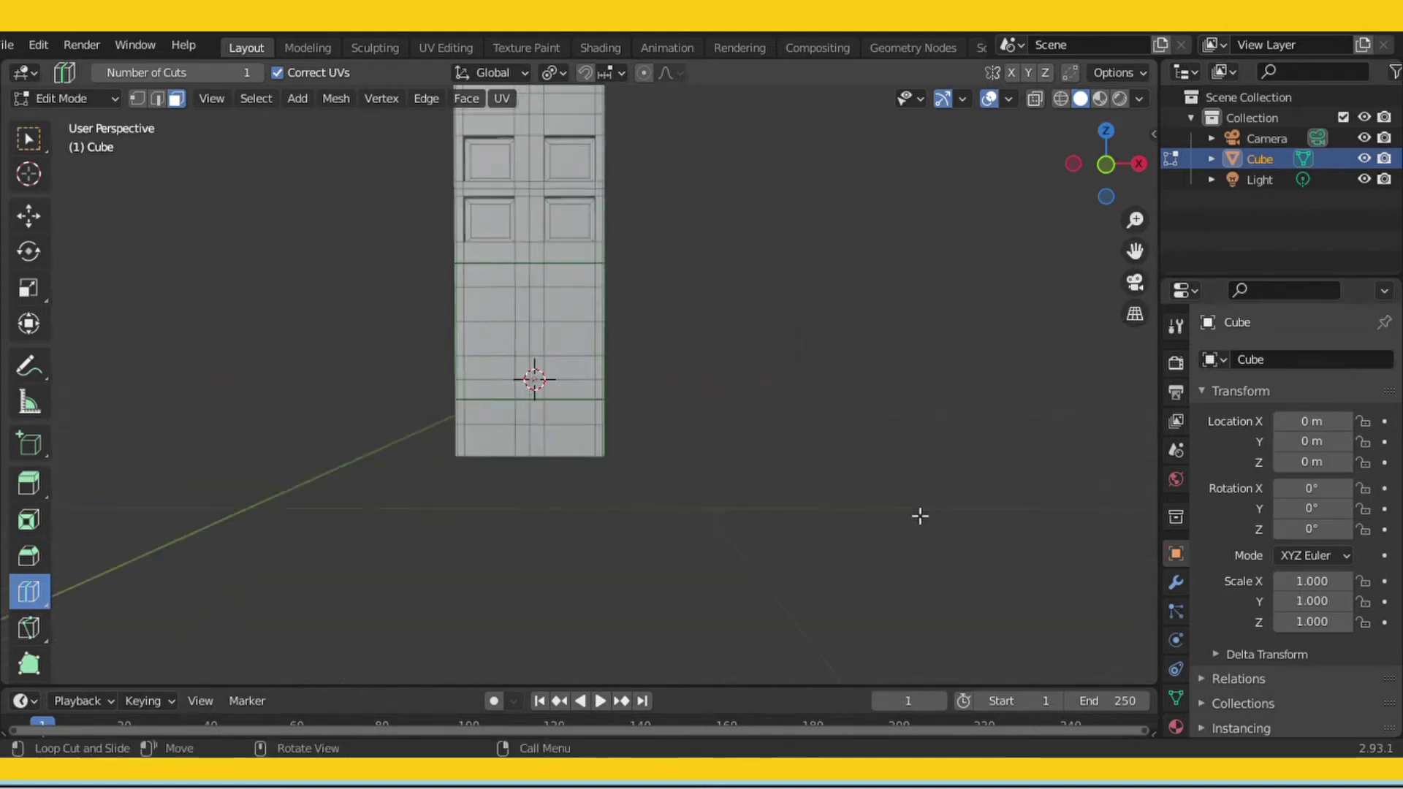
middle_drag(752, 401, 750, 420)
scroll(658, 300, down, 2)
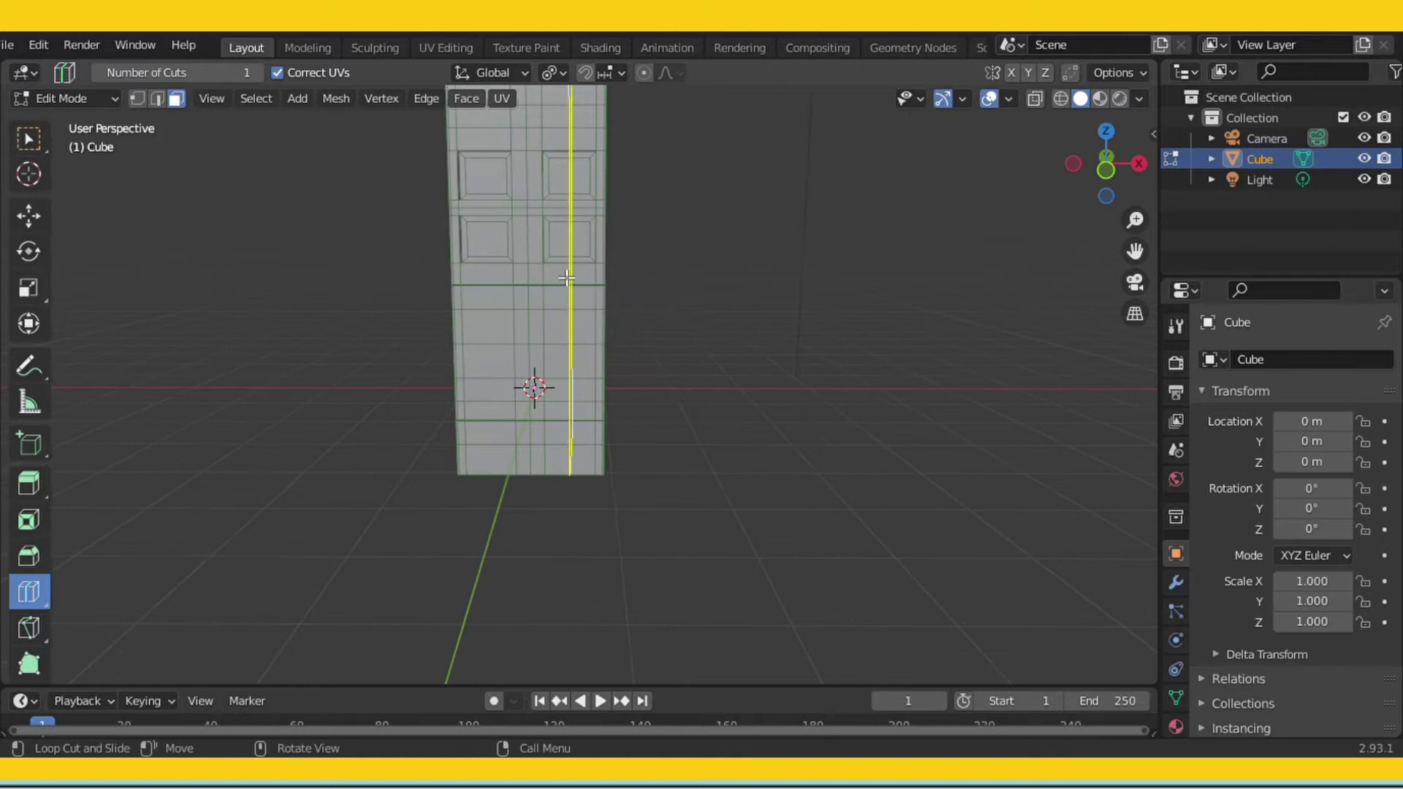
middle_drag(567, 335, 612, 190)
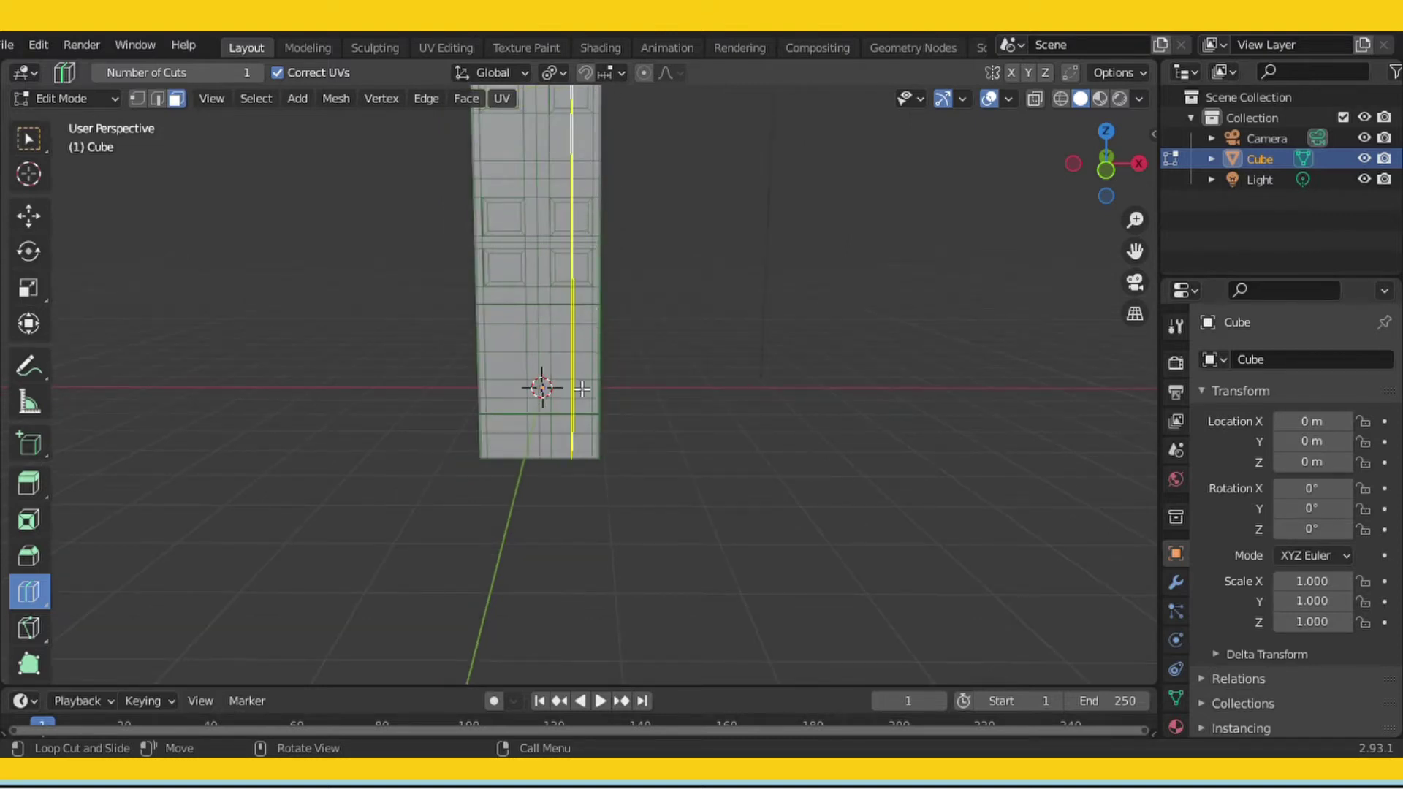
scroll(582, 389, up, 1)
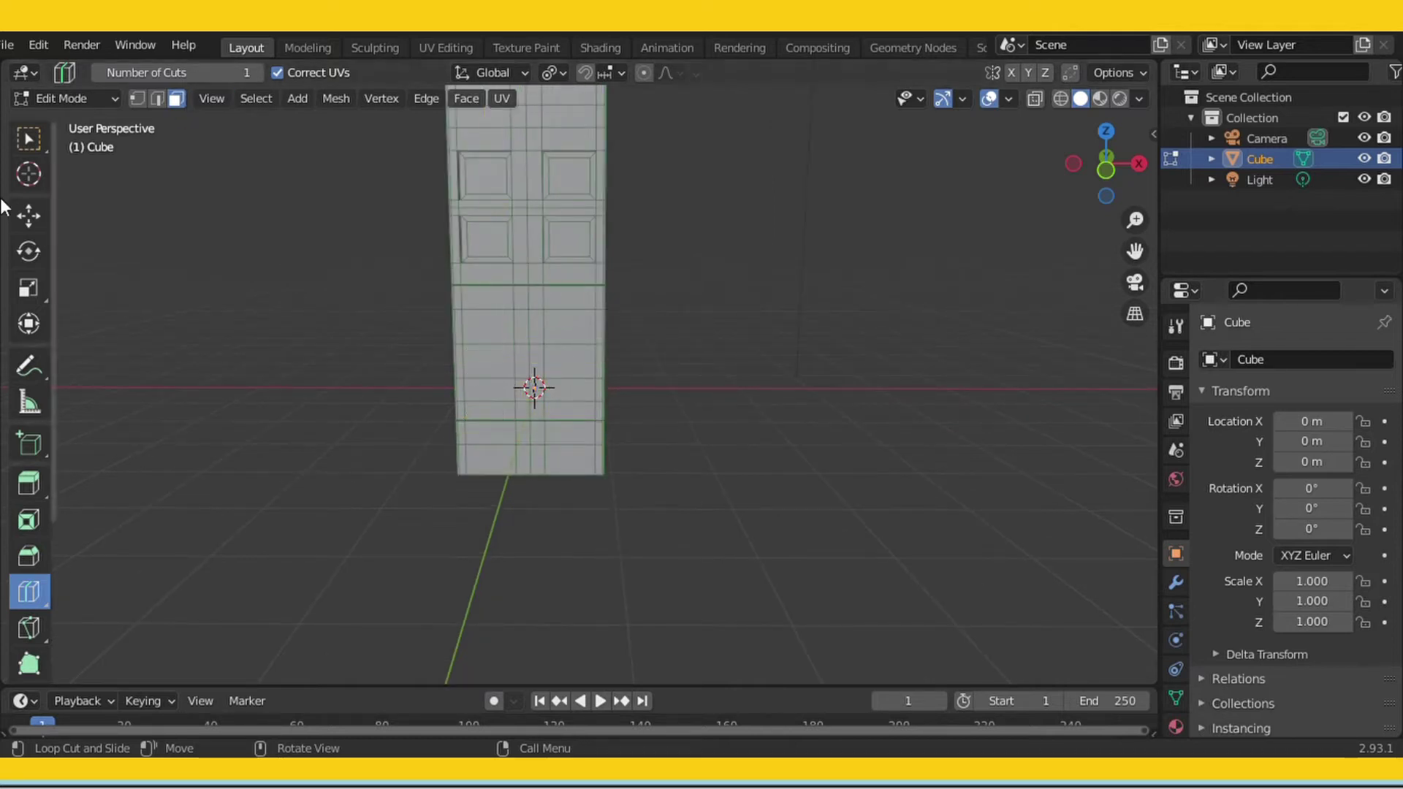
Select one row of window faces in the tower's lower section, two faces on each side.
click(28, 217)
middle_drag(701, 381, 812, 433)
ctrl+click(588, 365)
click(646, 360)
ctrl+click(583, 347)
click(688, 341)
shift+click(587, 343)
middle_drag(614, 364, 835, 389)
shift+click(669, 332)
shift+click(588, 335)
middle_drag(595, 339, 793, 361)
shift+click(556, 341)
middle_drag(486, 341, 686, 387)
Extrude the selected lower window faces slightly inward and inset them to form frames.
key(e)
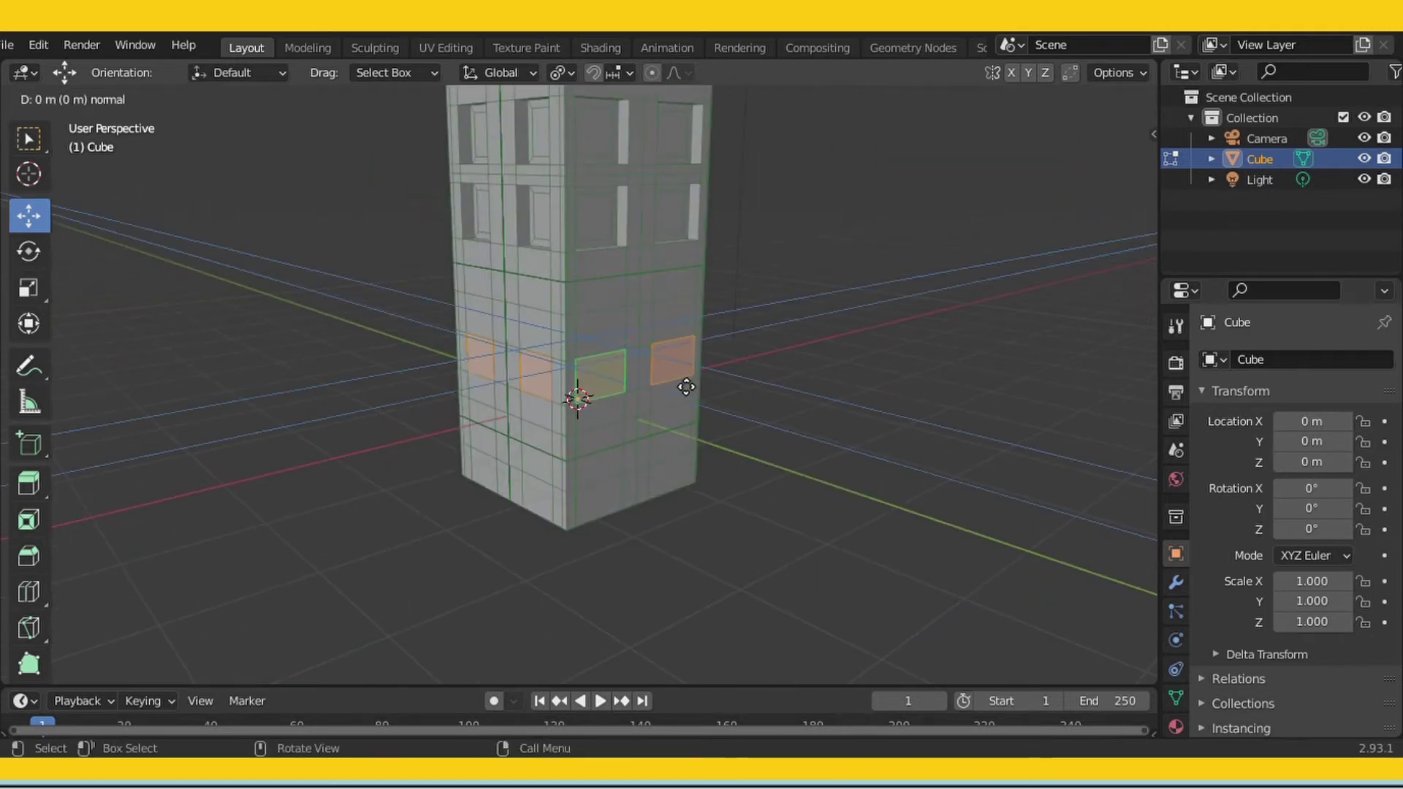
click(677, 391)
click(26, 526)
drag(593, 250, 592, 260)
click(814, 513)
middle_drag(814, 514, 793, 478)
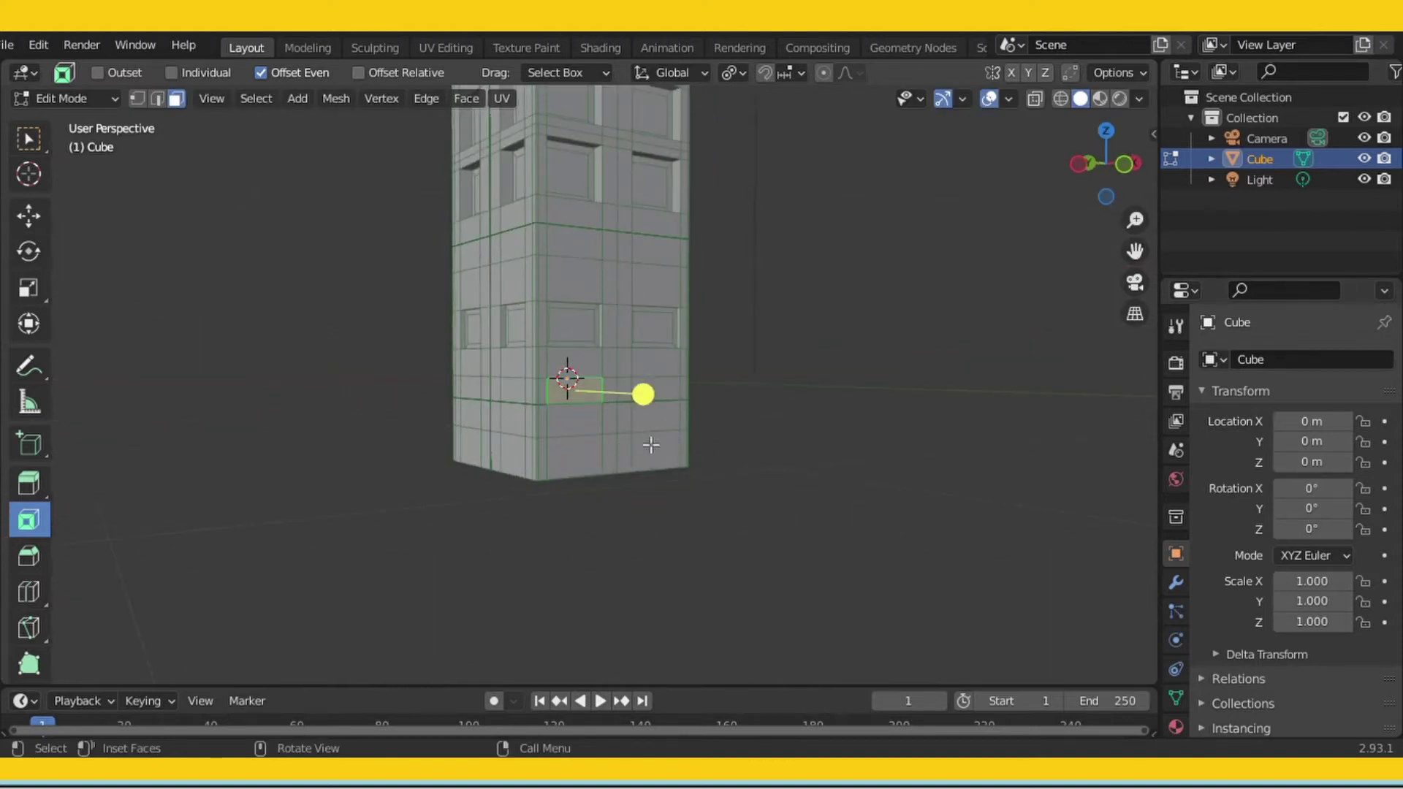
Add a horizontal loop cut around the bottom section and slide it close to the tower's bottom edge.
click(29, 592)
drag(540, 438, 538, 475)
middle_drag(494, 566, 613, 581)
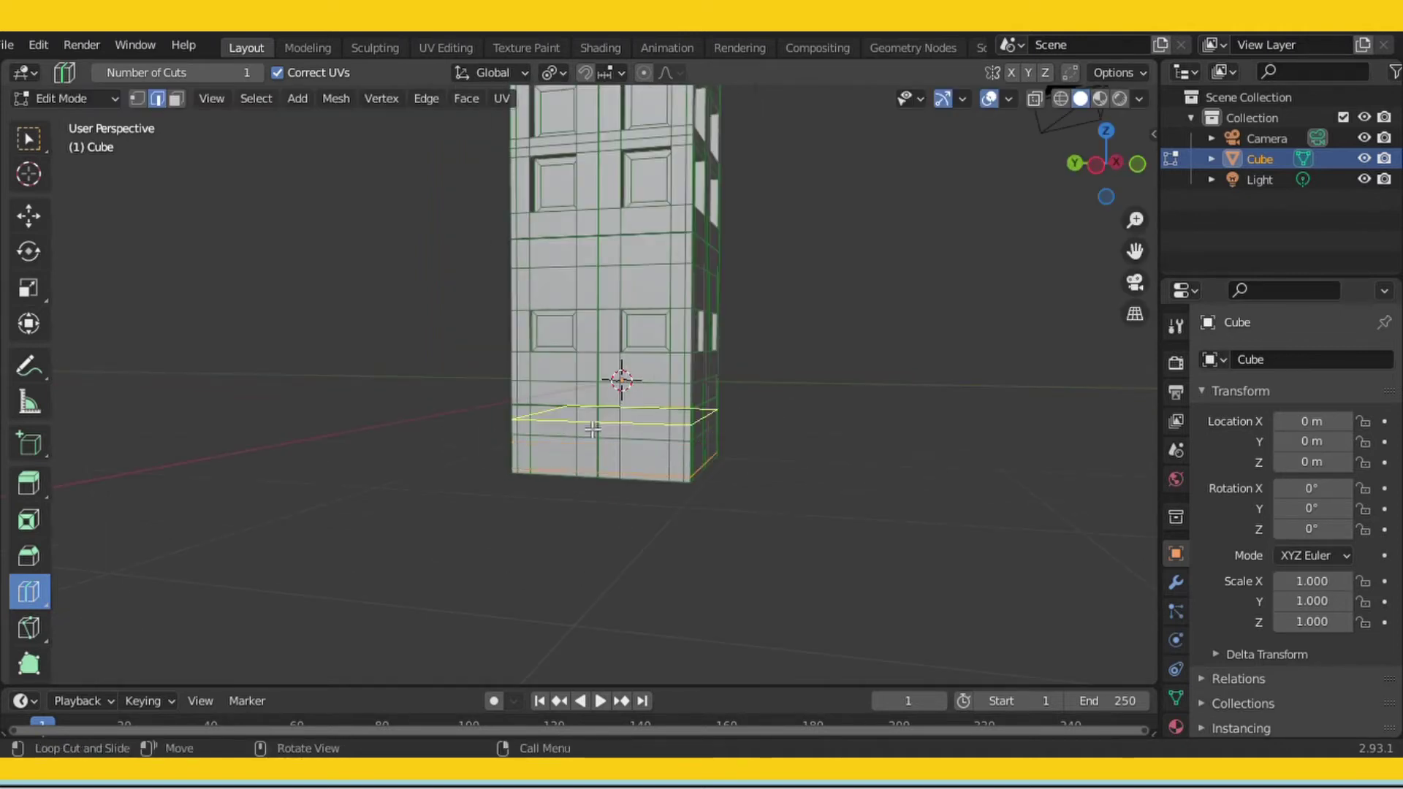
Try to recess and inset a short row of window faces just above the tower's bottom edge.
click(29, 216)
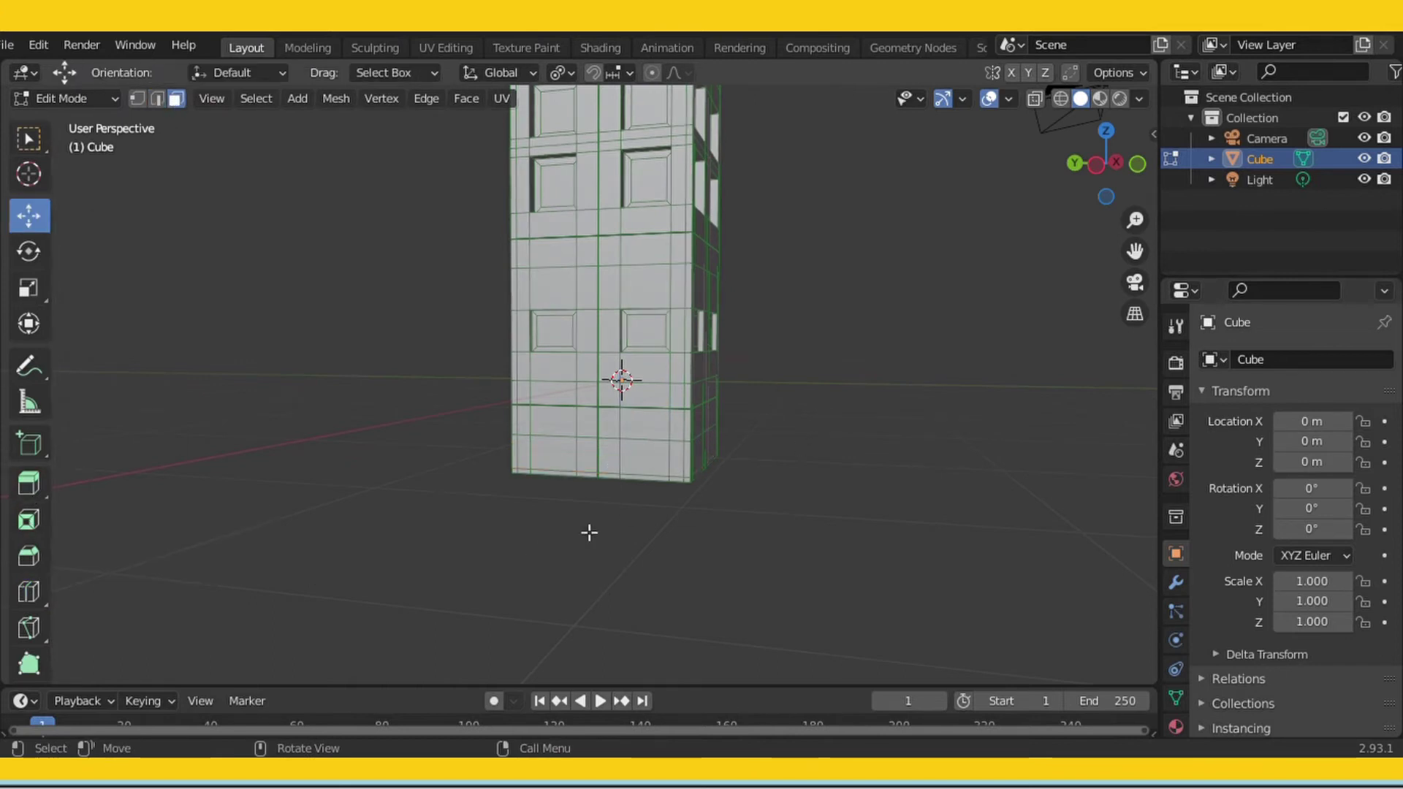
mouse_move(561, 465)
middle_down()
mouse_move(642, 453)
mouse_move(777, 535)
mouse_move(551, 470)
mouse_move(551, 483)
middle_up()
key(e)
click(469, 492)
click(29, 520)
drag(516, 339, 521, 365)
middle_drag(710, 435, 751, 466)
scroll(770, 480, up, 4)
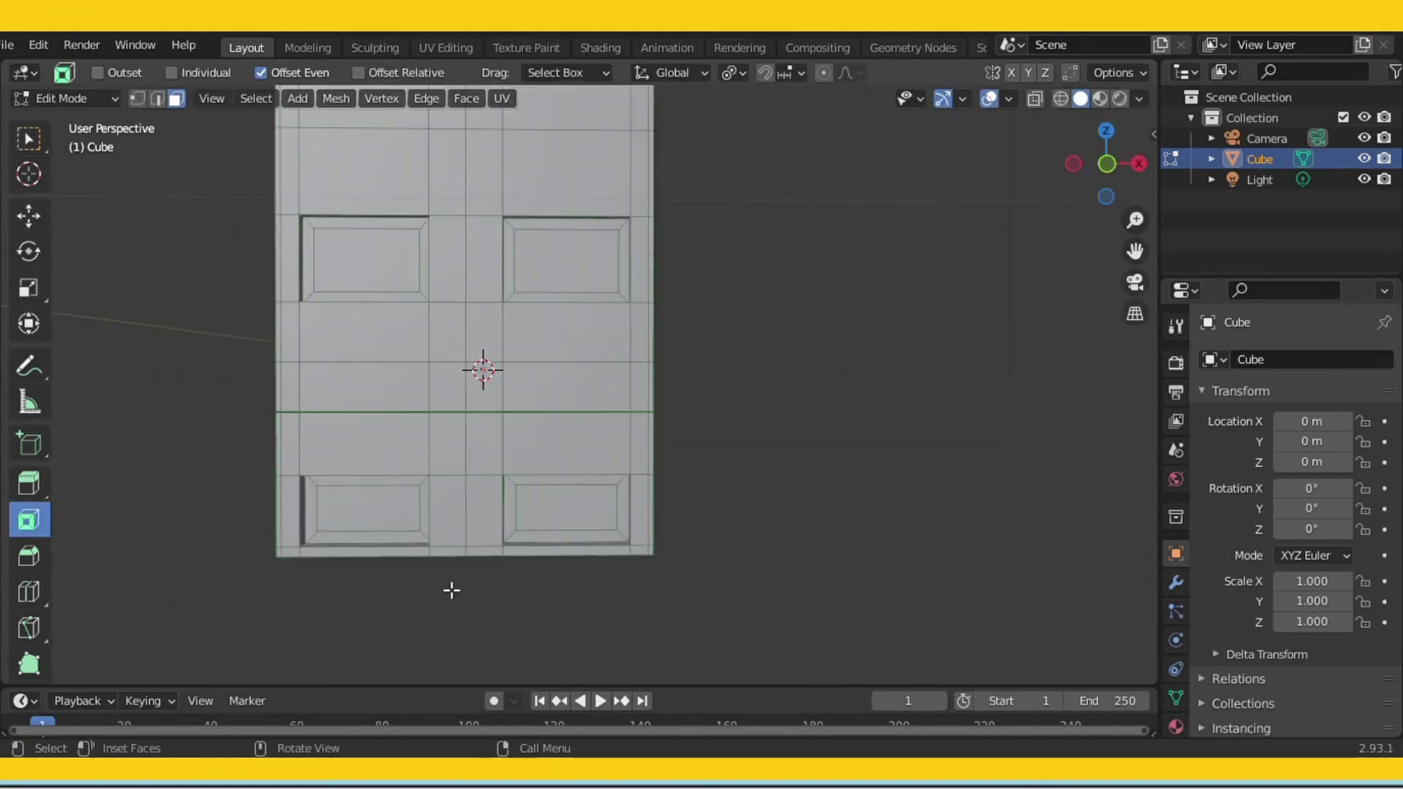
middle_drag(842, 555, 1026, 558)
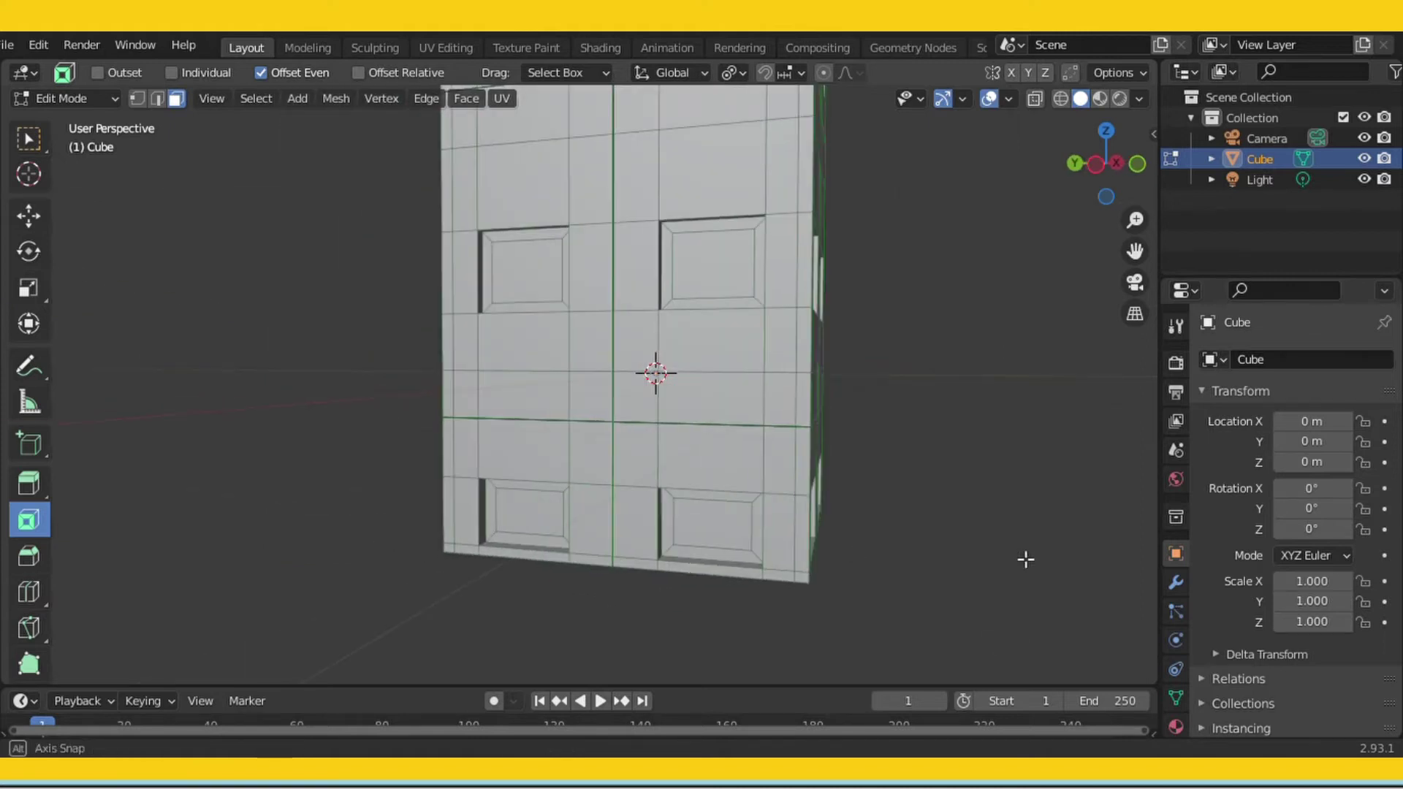
key(ctrl+z)
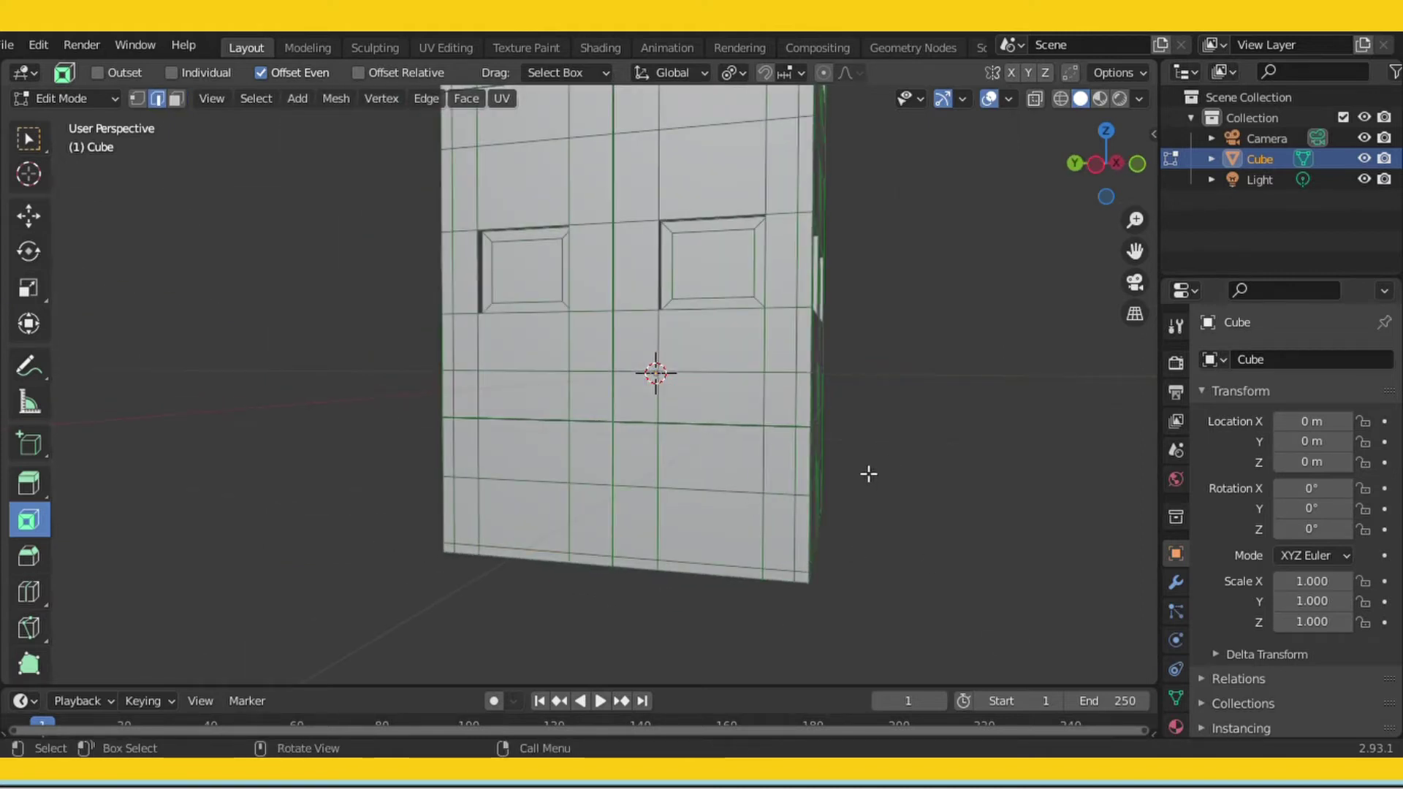
Dissolve the middle horizontal edge loop of the bottom section and select the resulting tall faces on the tower's sides.
right_click(716, 498)
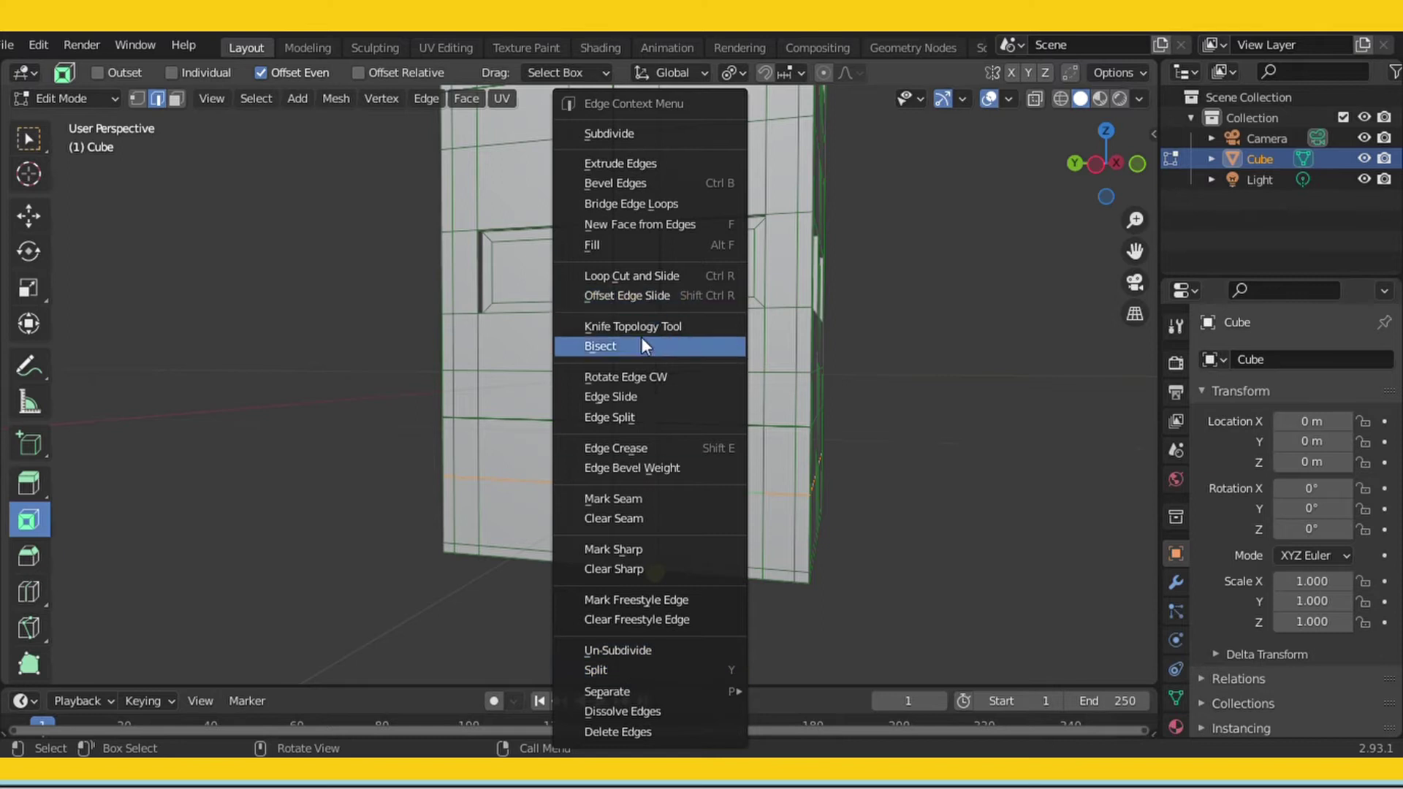
click(606, 711)
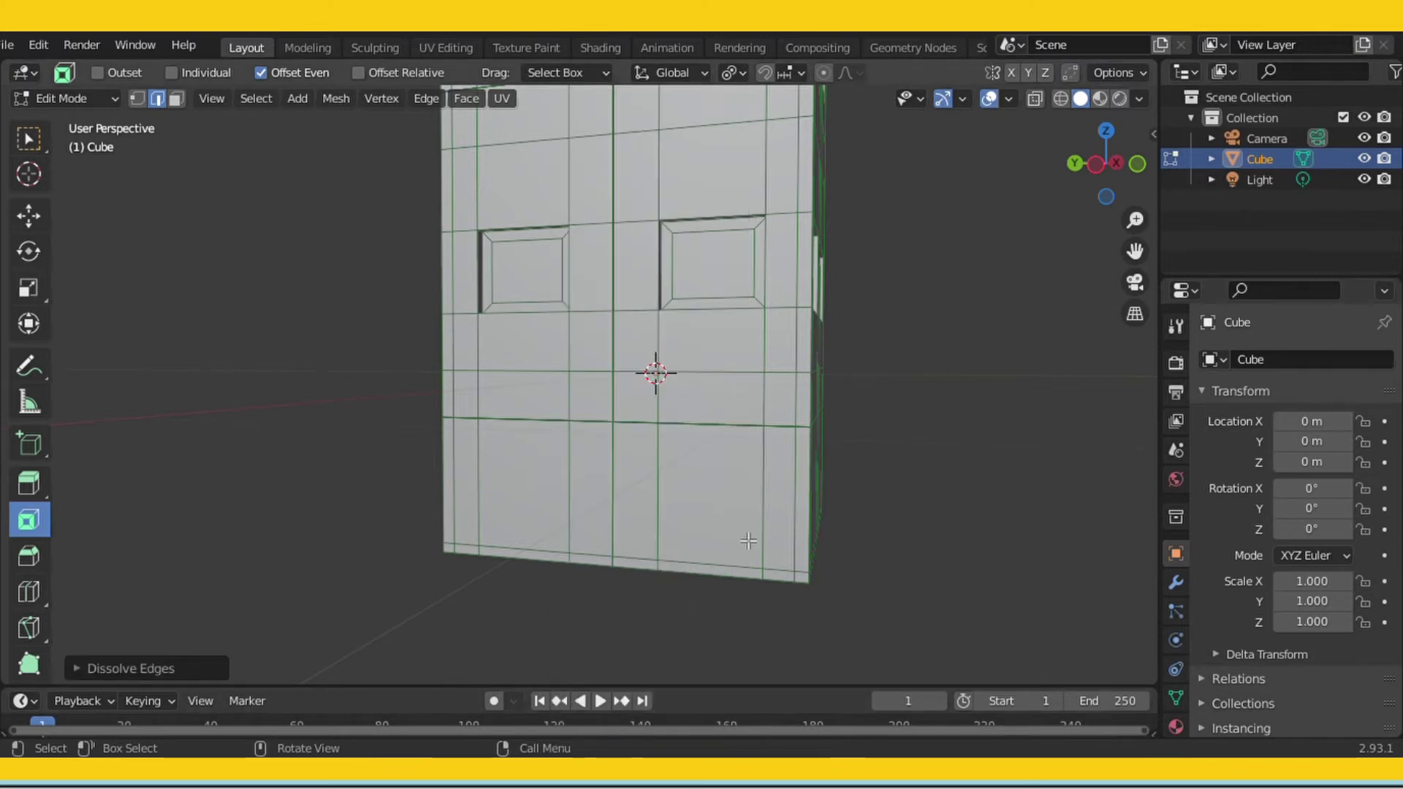
click(41, 203)
alt+click(703, 506)
middle_drag(549, 510, 579, 151)
click(614, 72)
click(564, 72)
click(572, 142)
drag(609, 462, 616, 469)
click(620, 573)
key(ctrl+z)
key(ctrl+z)
Set the transform pivot to Individual Origins and extrude the selected tall bottom faces inward to form door openings.
click(567, 72)
click(603, 147)
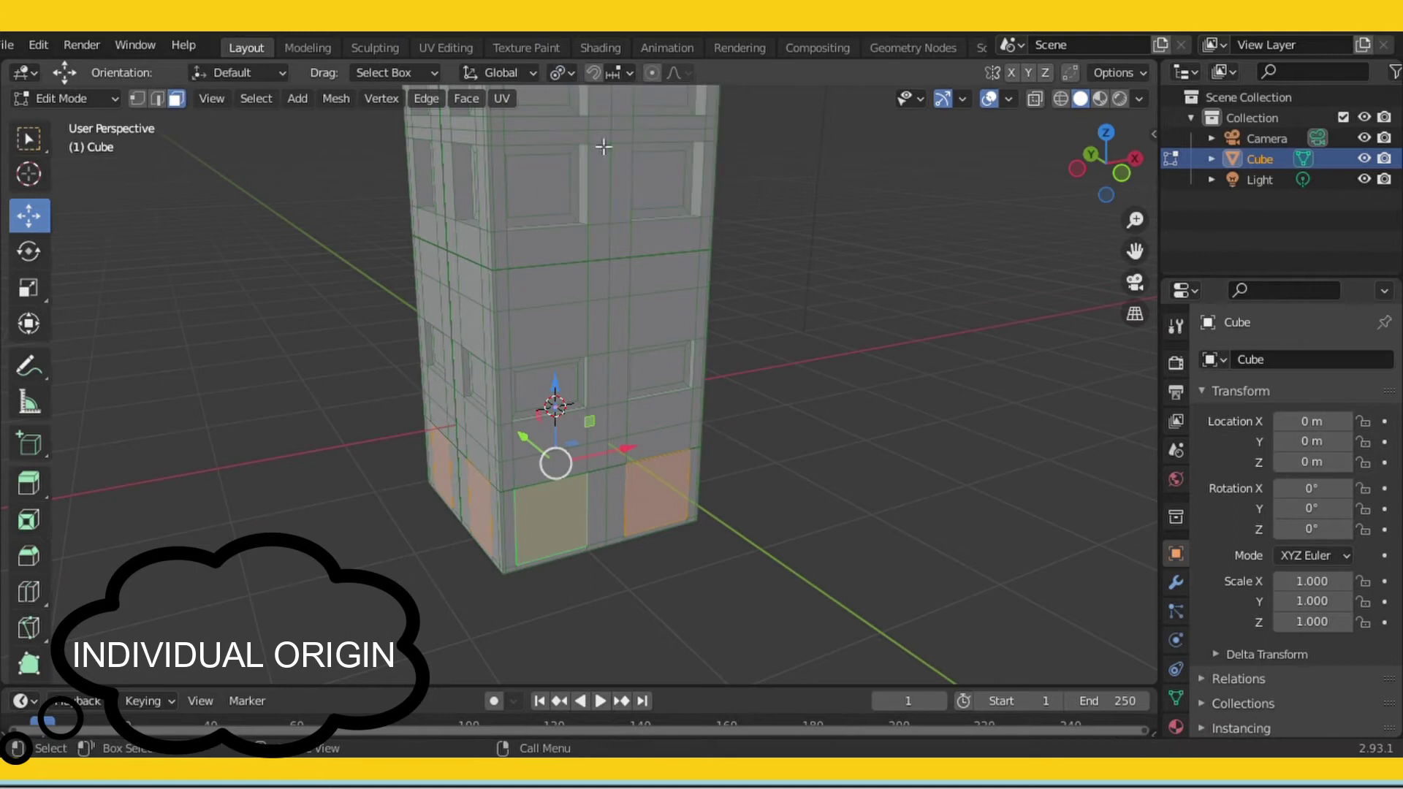
key(e)
click(496, 484)
key(Down)
click(680, 626)
middle_drag(680, 626, 512, 529)
scroll(721, 626, down, 7)
scroll(516, 526, up, 7)
Select the two narrow ledge faces directly beneath the bottom openings on one side of the tower.
click(388, 536)
scroll(570, 612, up, 2)
middle_drag(577, 614, 643, 620)
click(577, 633)
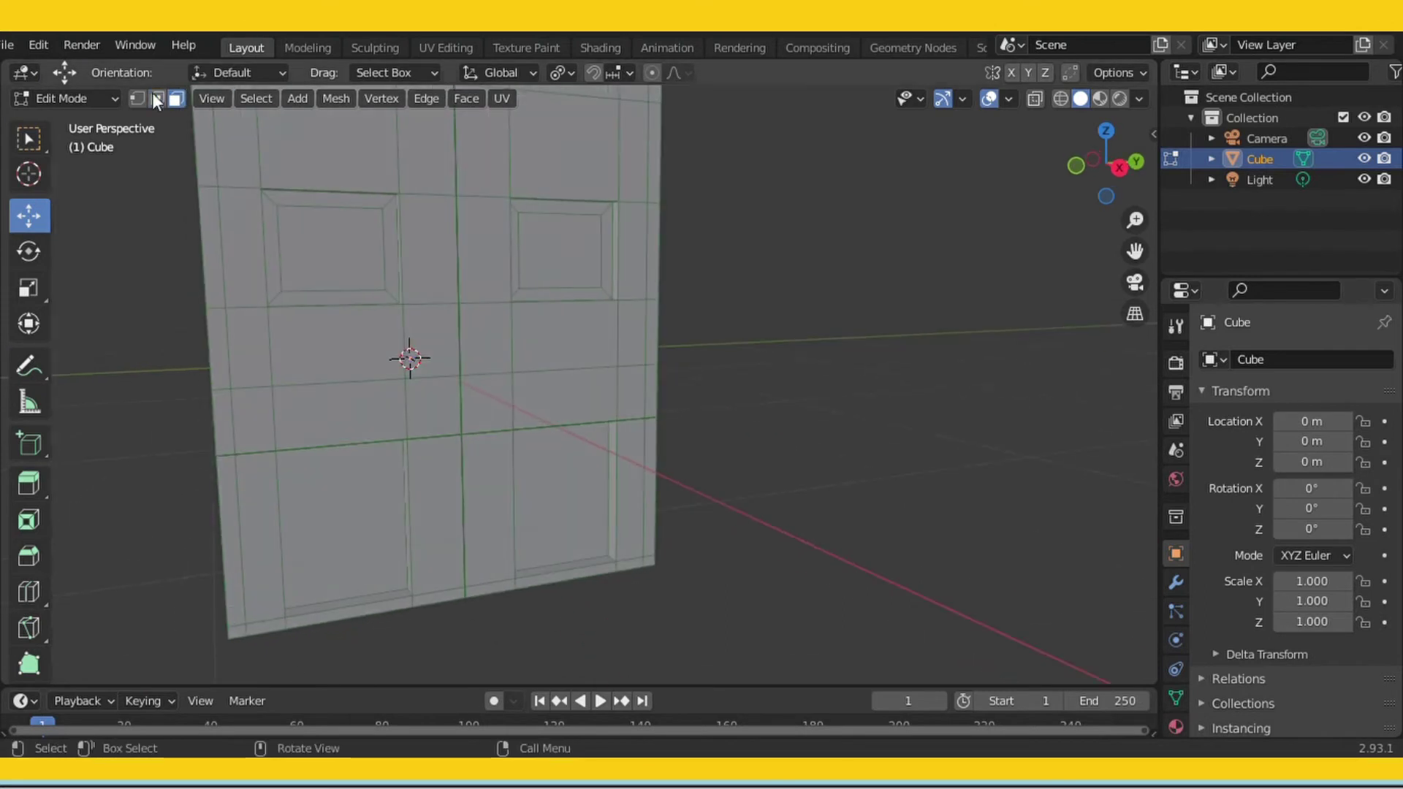
click(358, 617)
ctrl+click(560, 578)
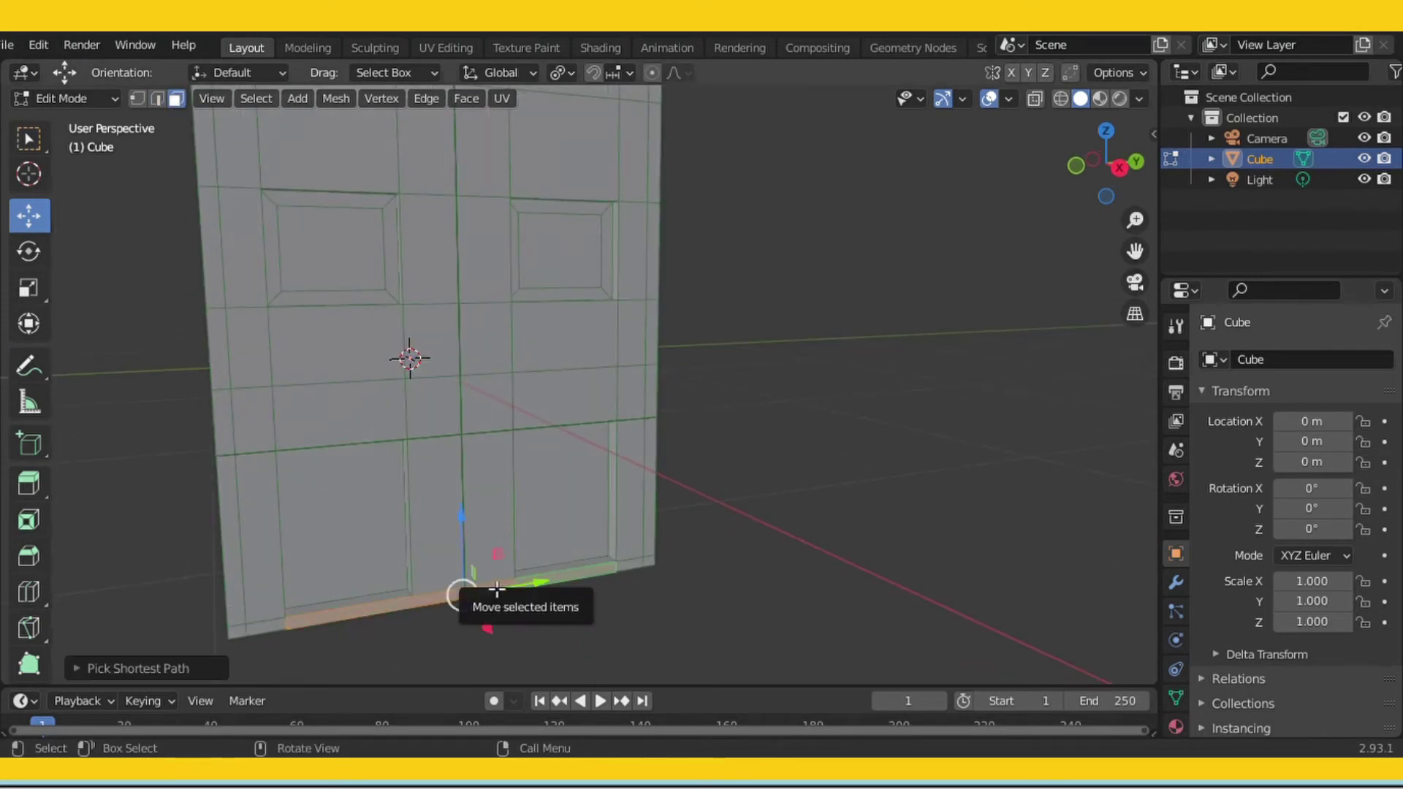
key(ctrl+z)
Extrude the two ledge faces outward and scale them to form doorsteps.
key(e)
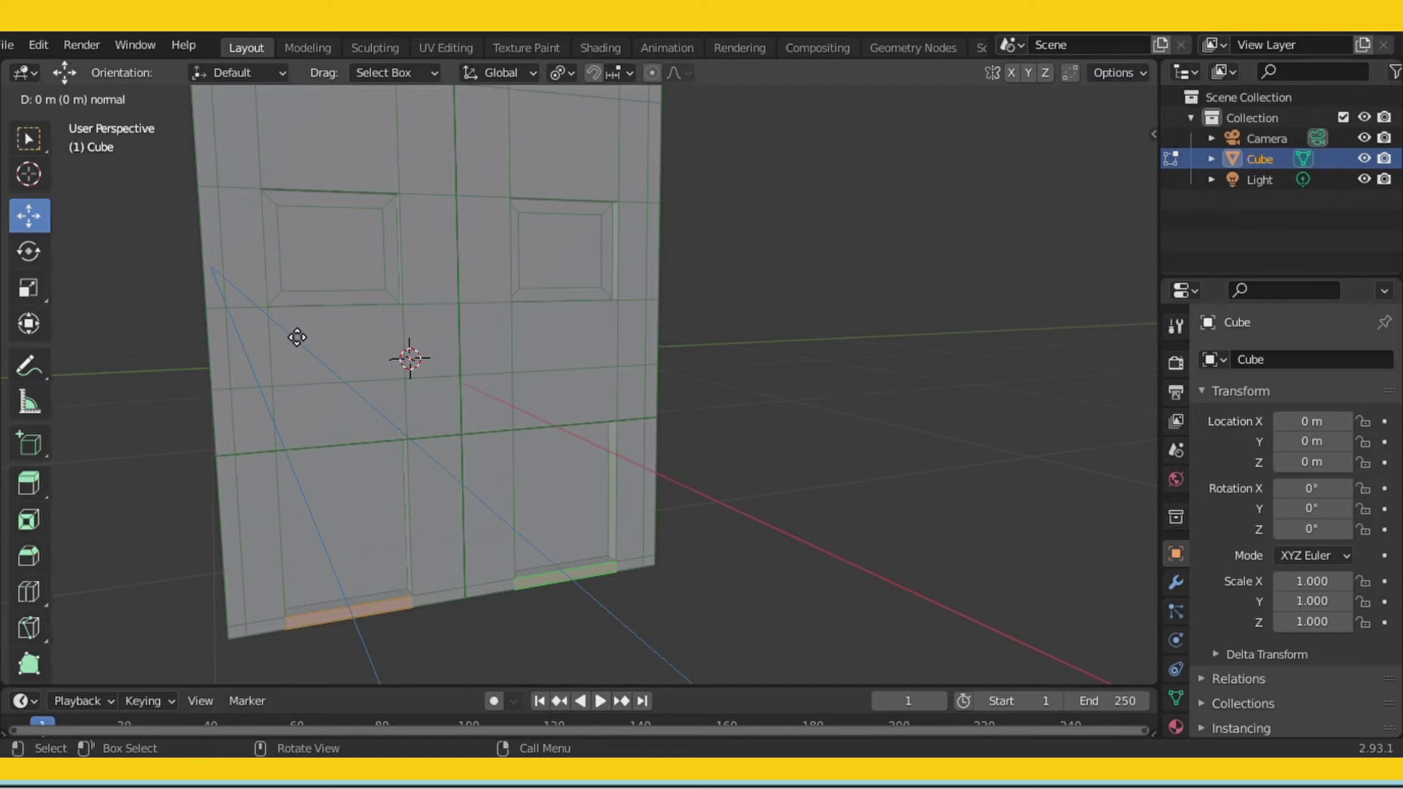
click(307, 361)
key(s)
click(323, 393)
click(29, 292)
drag(480, 540, 488, 596)
Examine the stepped upper tiers of the tower.
middle_drag(821, 637, 705, 637)
scroll(711, 404, down, 7)
middle_drag(711, 404, 643, 643)
scroll(680, 345, up, 5)
middle_drag(680, 345, 767, 350)
scroll(730, 341, up, 5)
click(492, 169)
drag(1135, 252, 1213, 407)
scroll(803, 307, down, 3)
click(29, 214)
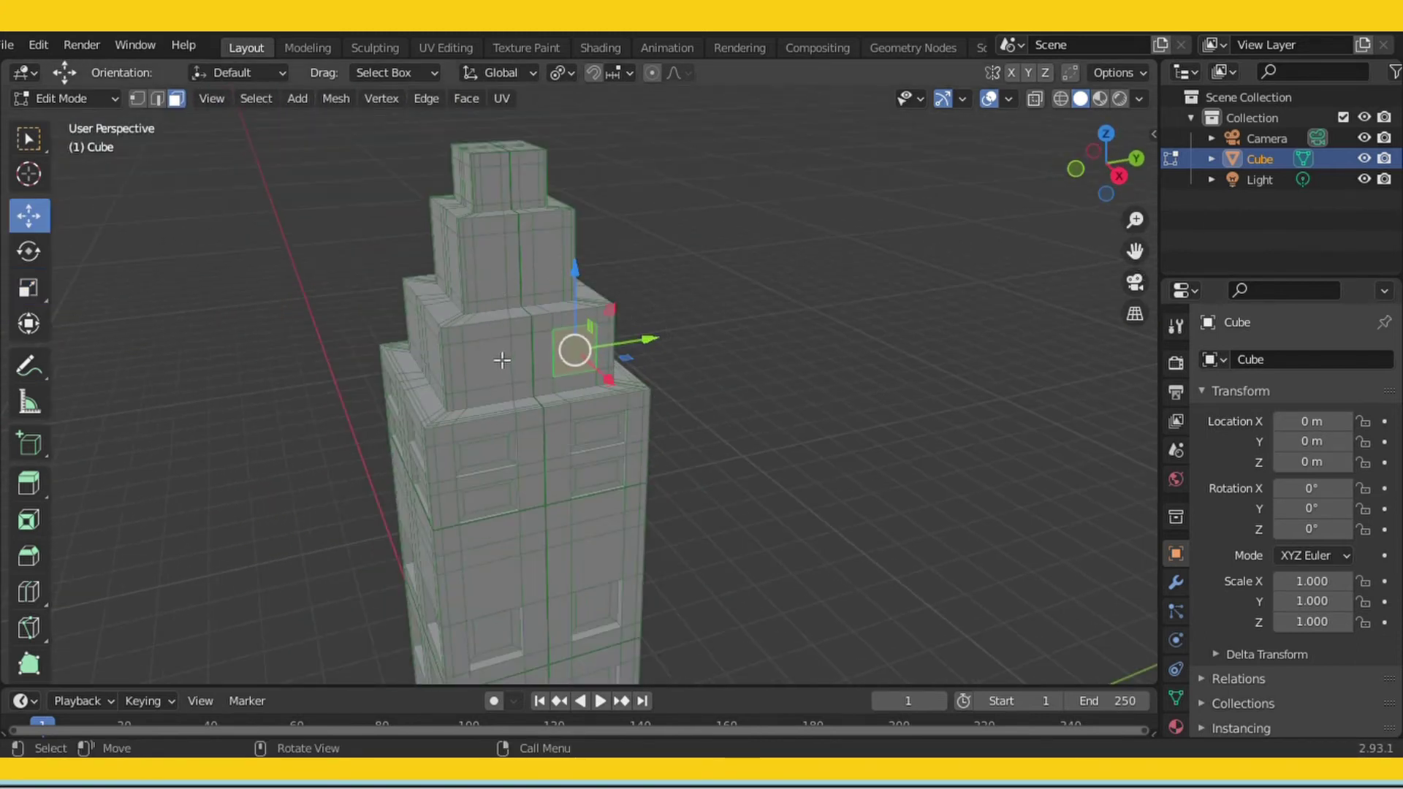
middle_drag(630, 407, 415, 379)
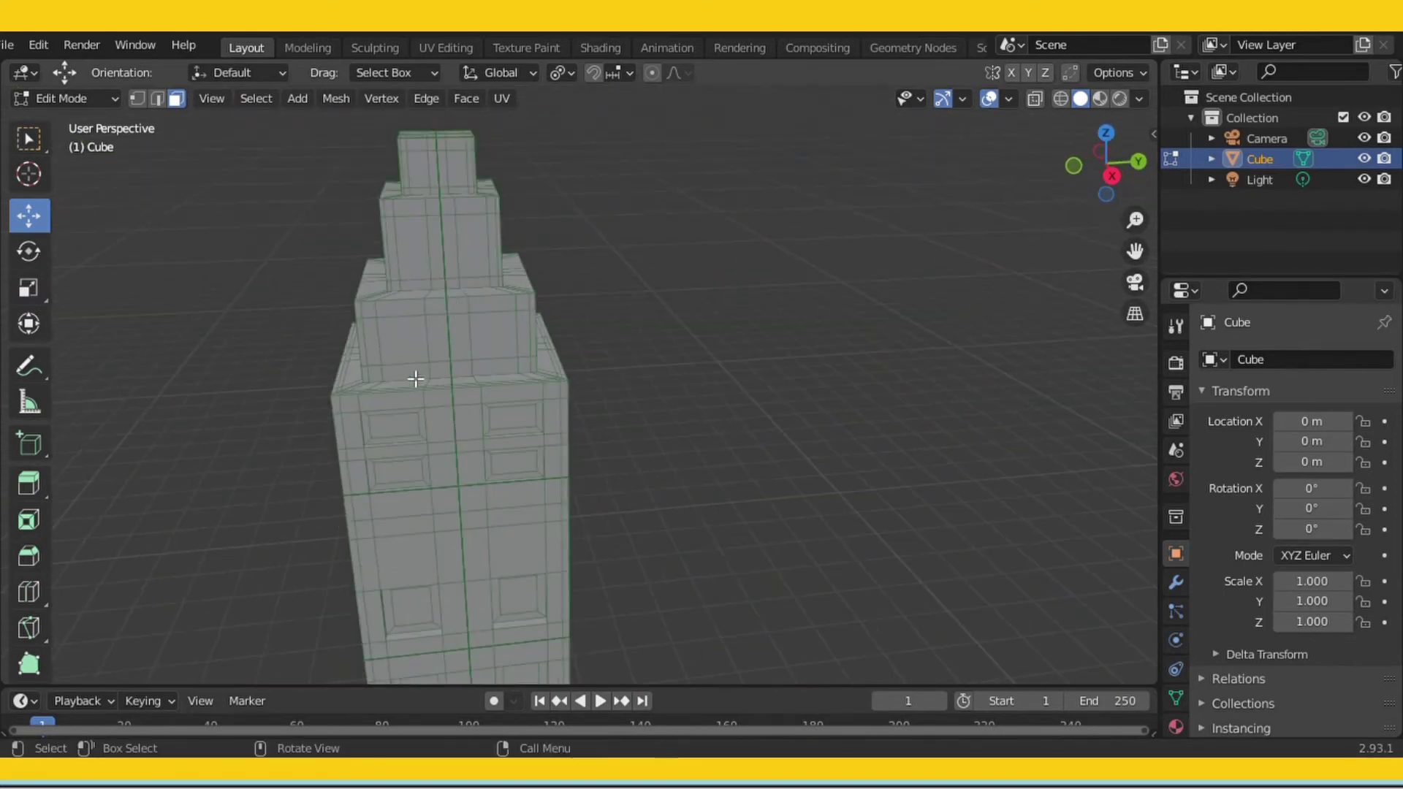
Add a horizontal loop cut to each of the two uppermost tiers.
click(28, 590)
mouse_move(447, 247)
mouse_down()
mouse_move(446, 235)
mouse_move(446, 254)
mouse_up()
drag(433, 168, 427, 181)
middle_drag(718, 256, 774, 260)
Switch to face selection and select the window faces around the stepped upper tiers.
click(29, 217)
click(176, 99)
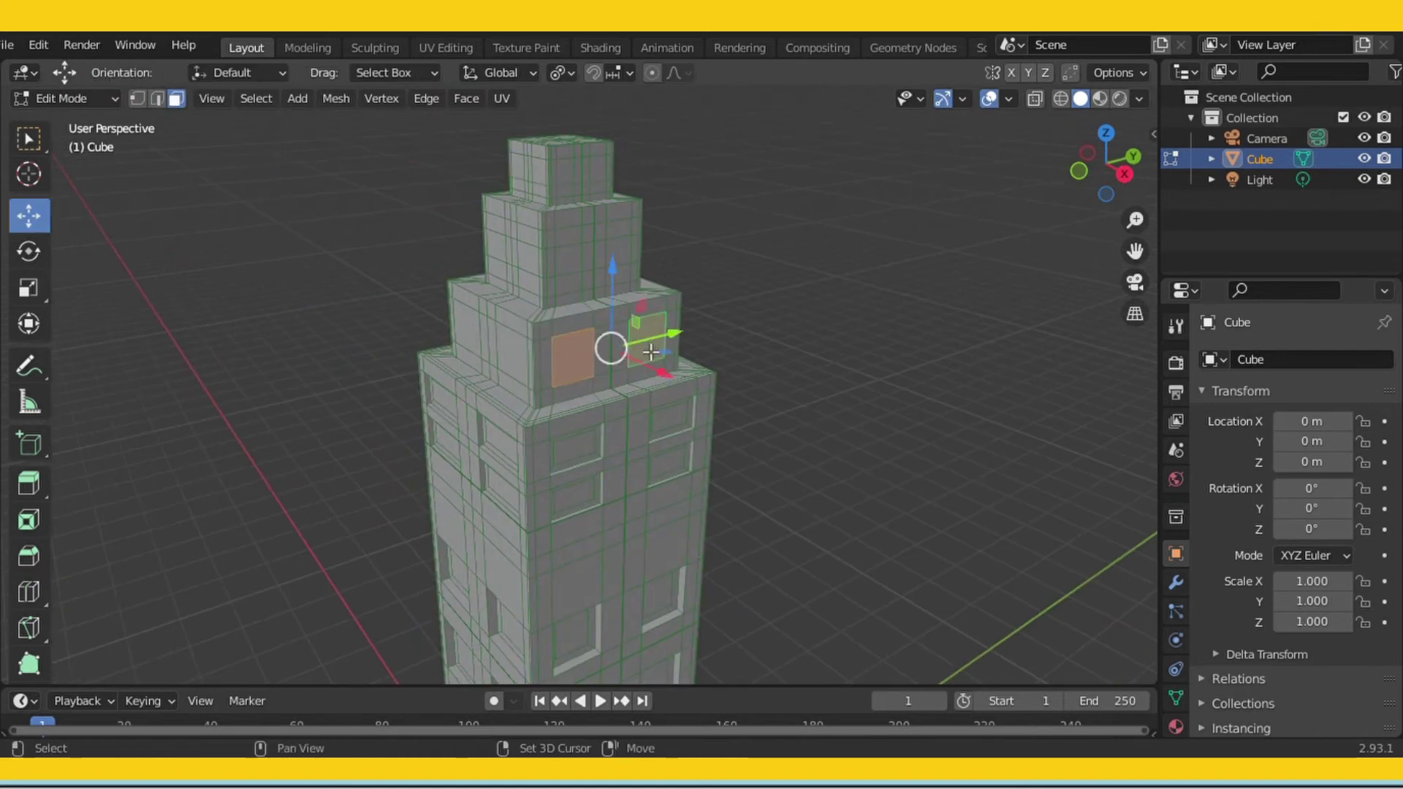
middle_drag(504, 256, 823, 395)
middle_drag(755, 191, 827, 265)
drag(1134, 251, 1223, 343)
shift+click(521, 334)
middle_drag(710, 317, 603, 315)
Set the transform pivot to Individual Origins and extrude the selected upper-tier window faces slightly inward.
click(561, 73)
click(577, 140)
key(e)
click(585, 147)
Inset the recessed upper-tier window faces to form frames.
click(30, 492)
drag(546, 137, 549, 146)
middle_drag(679, 191, 553, 259)
scroll(833, 285, down, 3)
Try adding a plane at the tower's base and extruding it along its normal.
key(shift+a)
click(203, 286)
key(e)
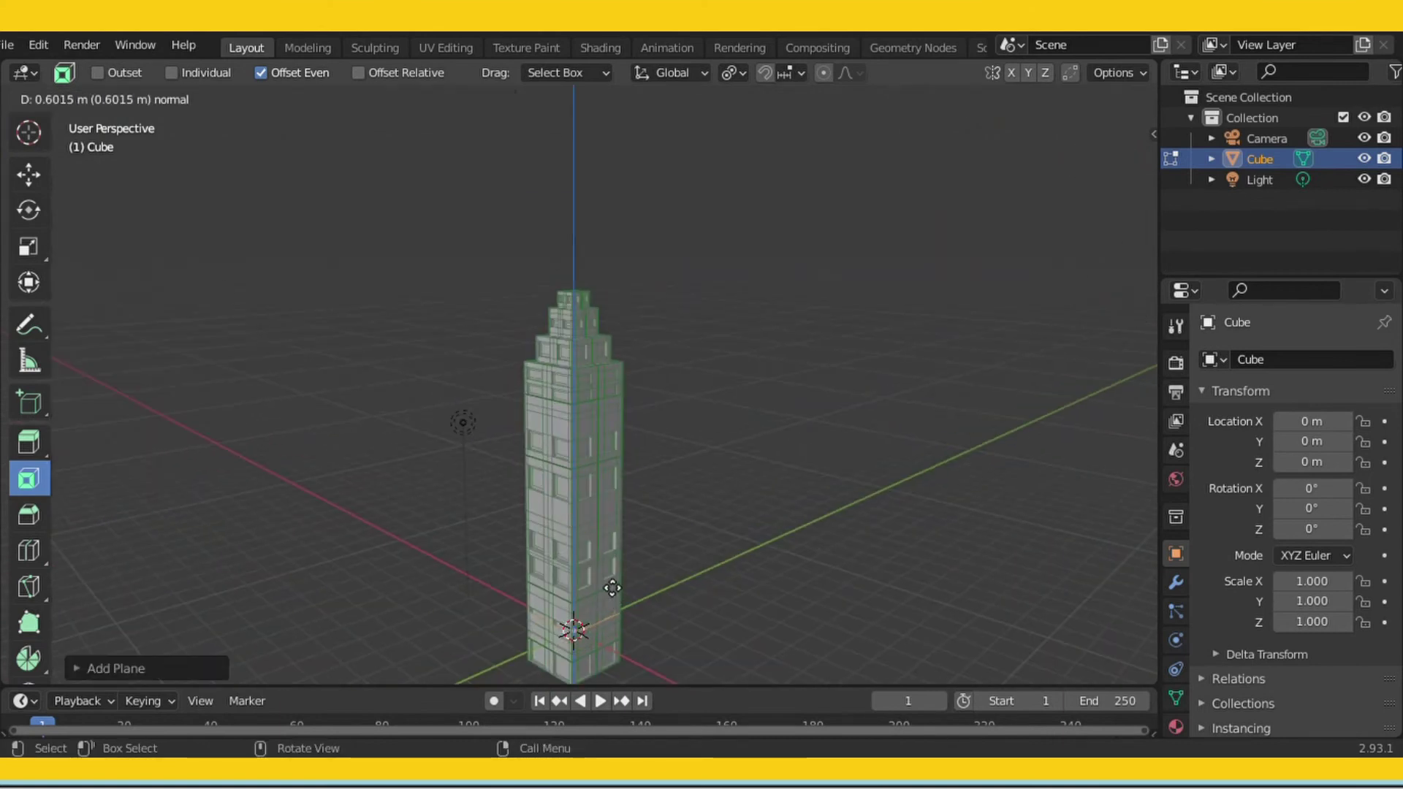
click(618, 661)
scroll(726, 563, down, 2)
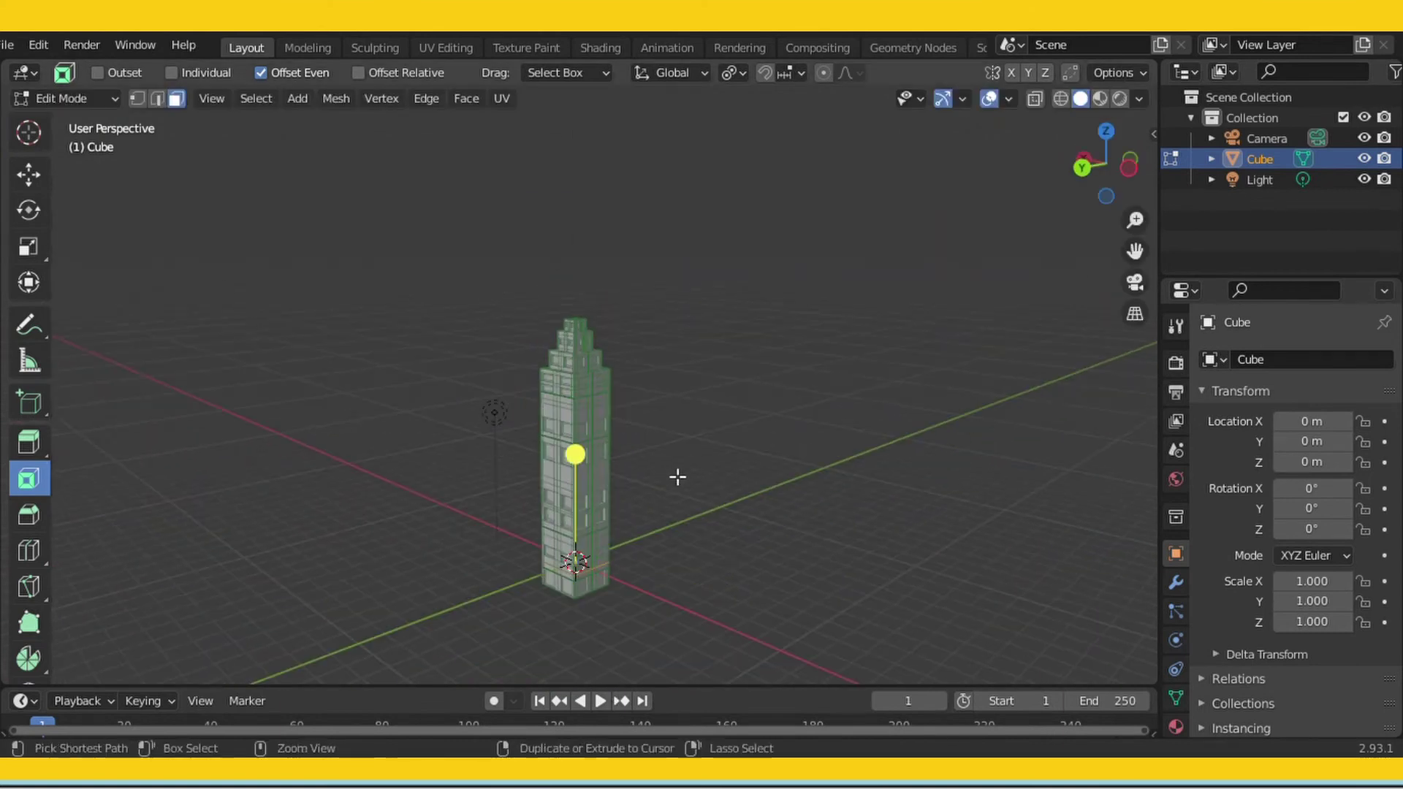
Add a plane, scale it up well beyond the tower's footprint, and lower it to the base as ground.
key(shift+a)
click(79, 279)
click(29, 179)
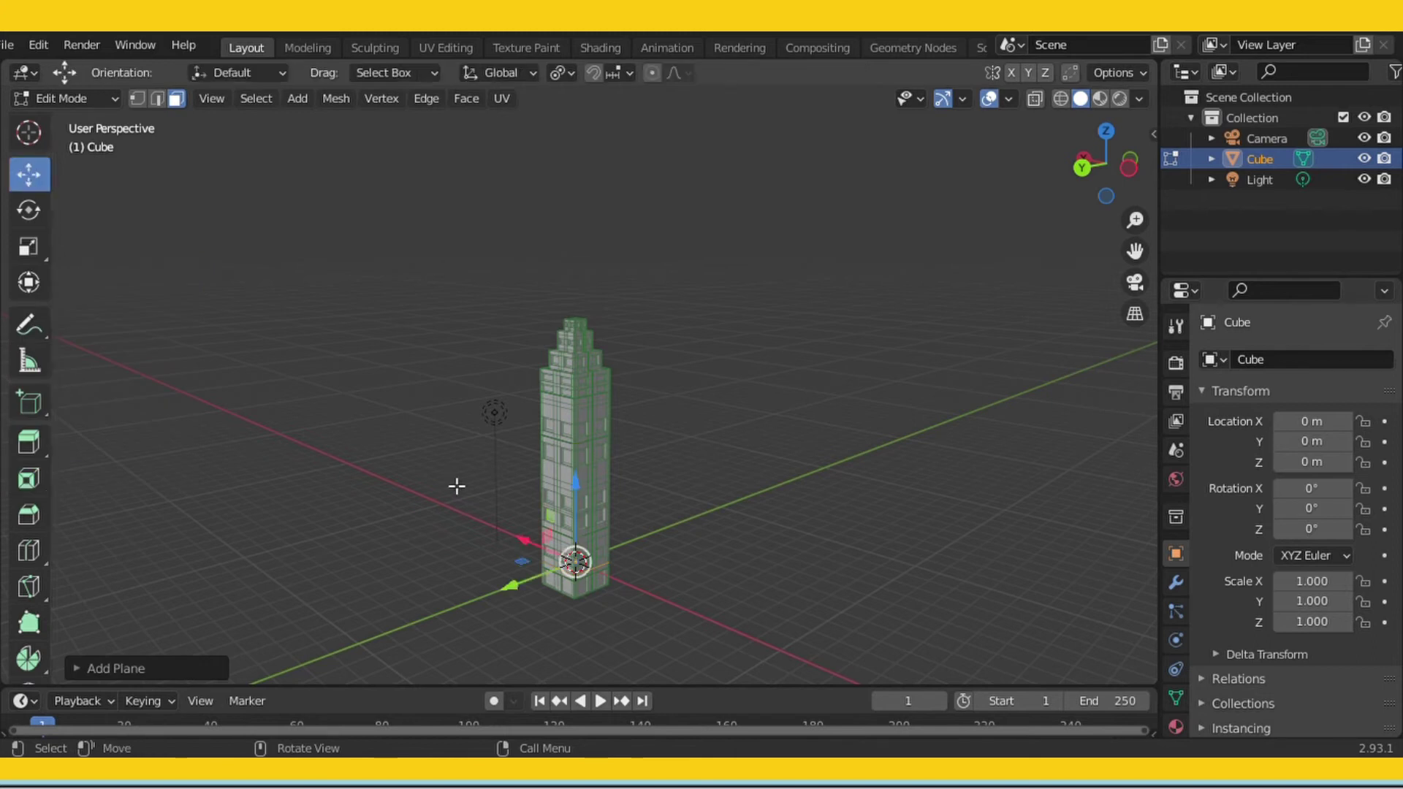
key(s)
click(1363, 357)
drag(585, 486, 586, 517)
click(888, 578)
Deselect everything and check the tower and ground plane from the front, right and top views.
mouse_move(888, 578)
middle_down()
mouse_move(777, 551)
mouse_move(780, 516)
mouse_move(768, 547)
mouse_move(908, 541)
mouse_move(895, 565)
middle_up()
scroll(767, 548, up, 5)
scroll(895, 567, down, 3)
key(a)
key(alt+a)
scroll(760, 559, down, 2)
middle_drag(525, 521, 840, 548)
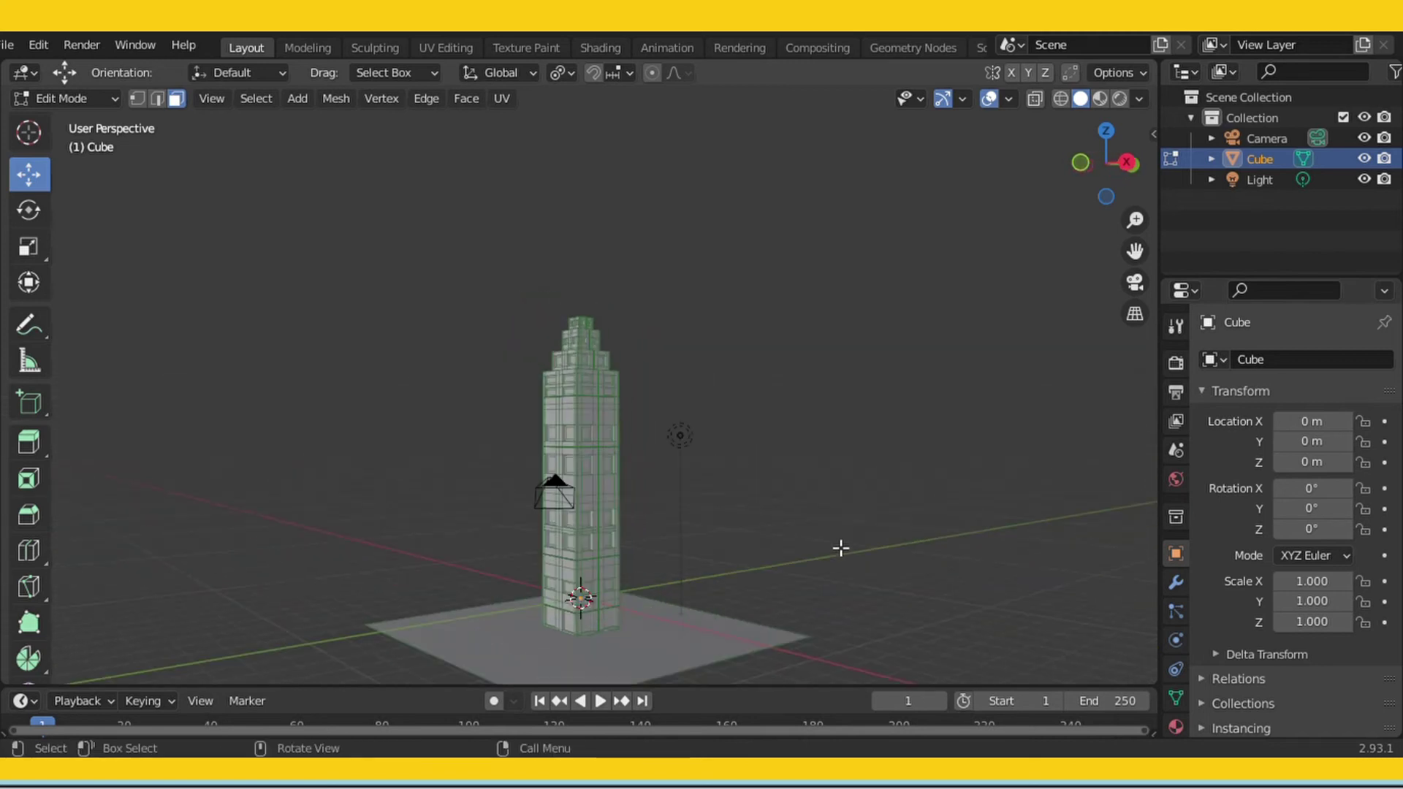
key(KP_1)
key(KP_3)
key(KP_7)
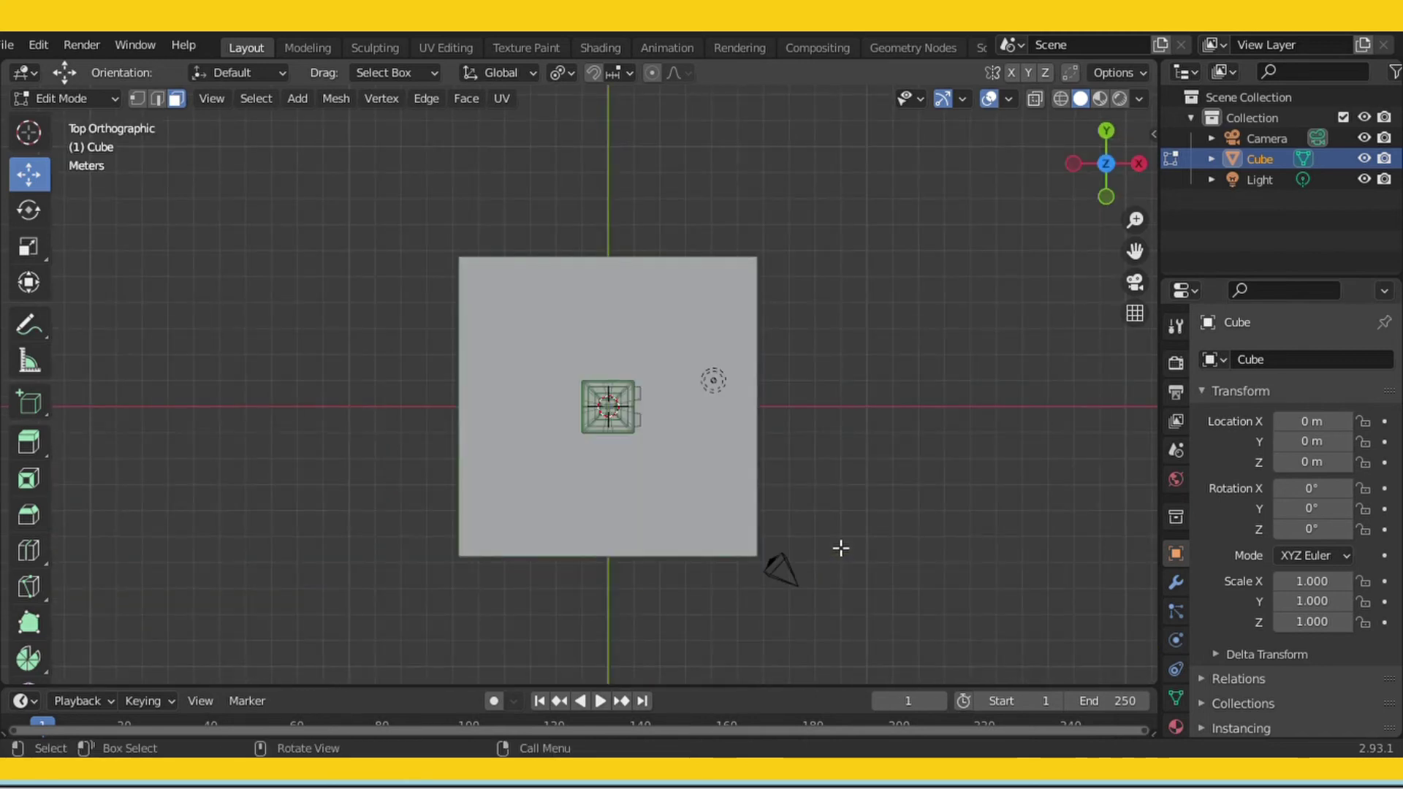
Add two Solidify modifiers to the tower mesh.
key(KP_0)
middle_drag(848, 546, 869, 496)
scroll(862, 551, up, 3)
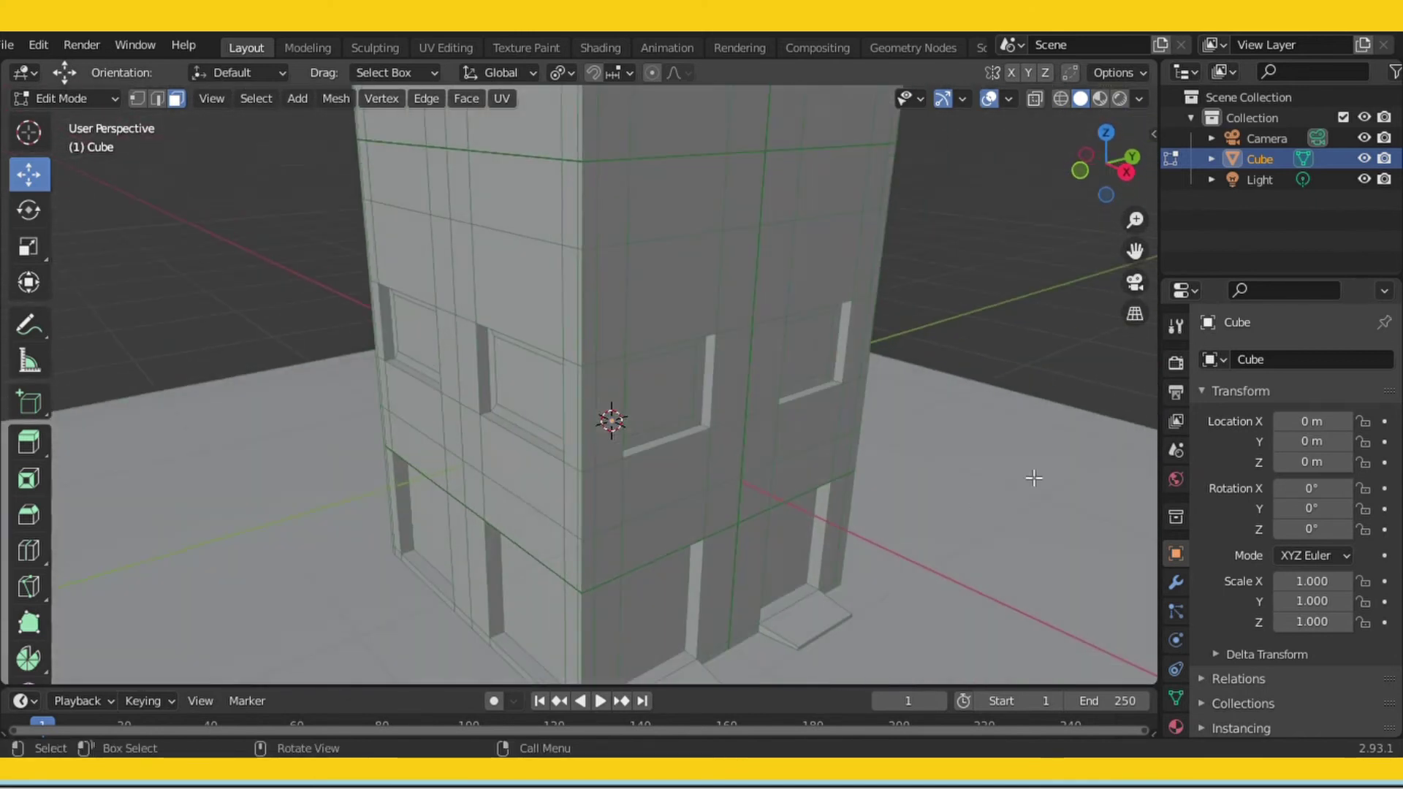
middle_drag(1037, 479, 1049, 477)
click(1176, 583)
click(1214, 359)
click(971, 664)
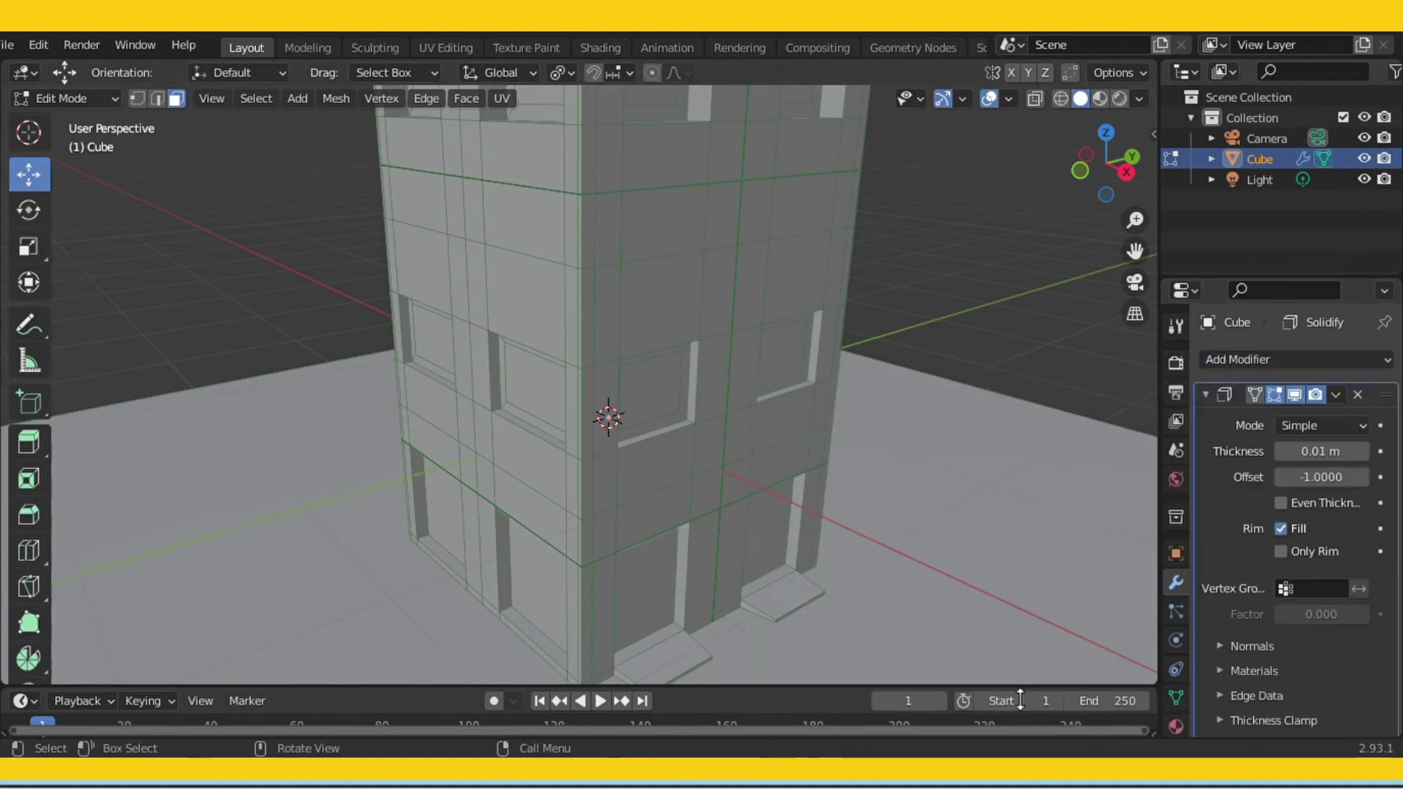
click(1207, 358)
click(1023, 614)
Add a Subdivision Surface modifier to the tower mesh and check its effect on the windows and ground plane.
click(1215, 359)
mouse_move(973, 741)
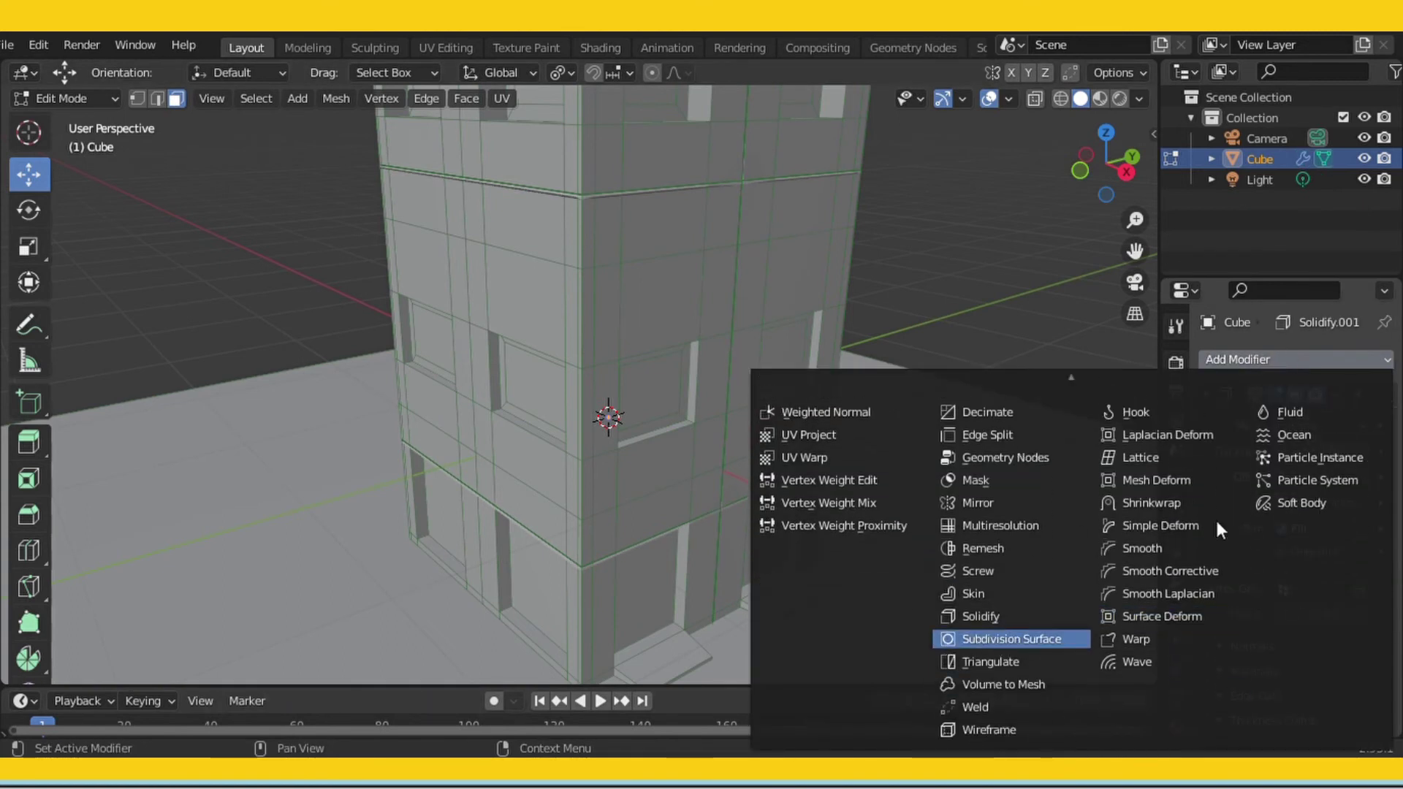
key(Return)
scroll(1029, 490, down, 6)
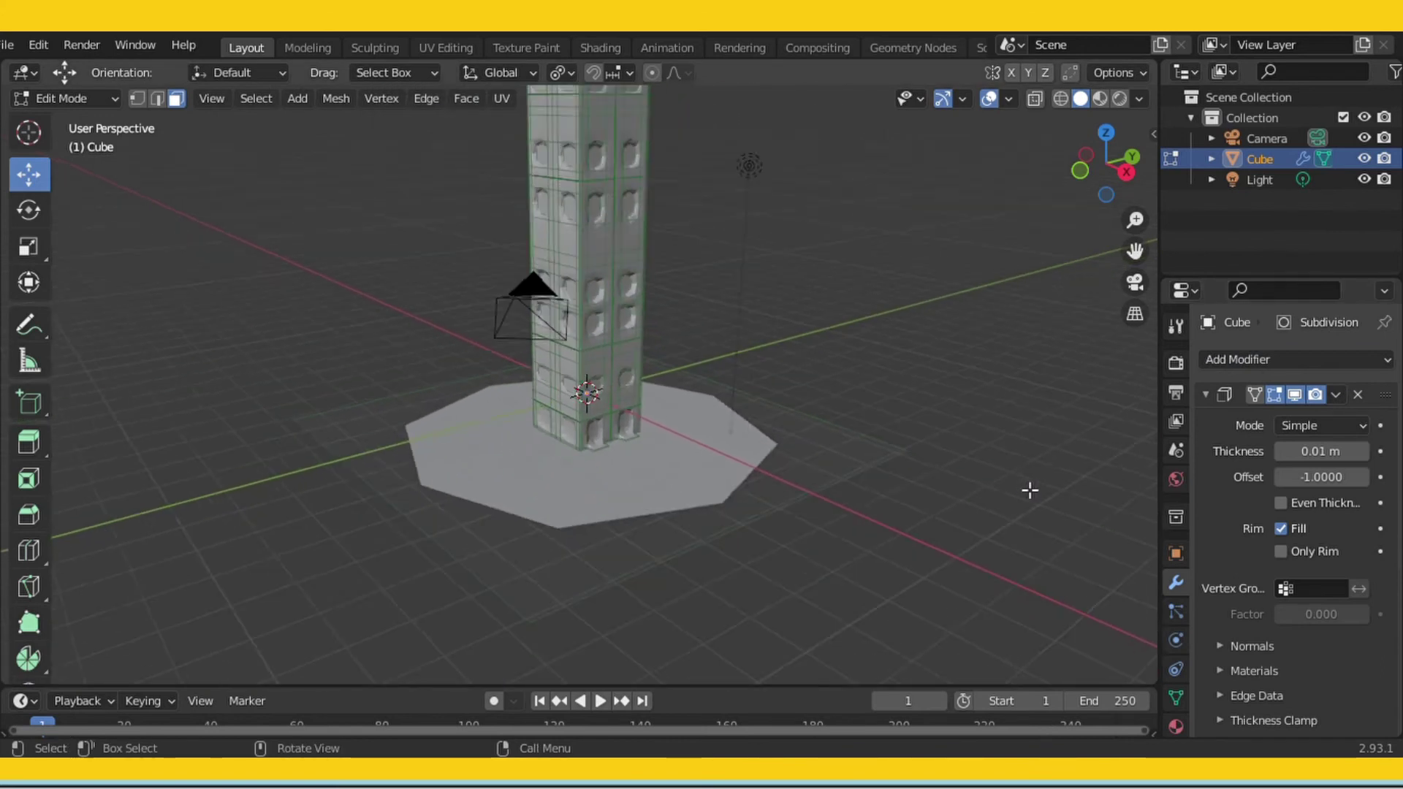
middle_drag(1029, 491, 896, 520)
scroll(897, 517, down, 3)
middle_drag(925, 467, 1009, 409)
scroll(862, 478, up, 5)
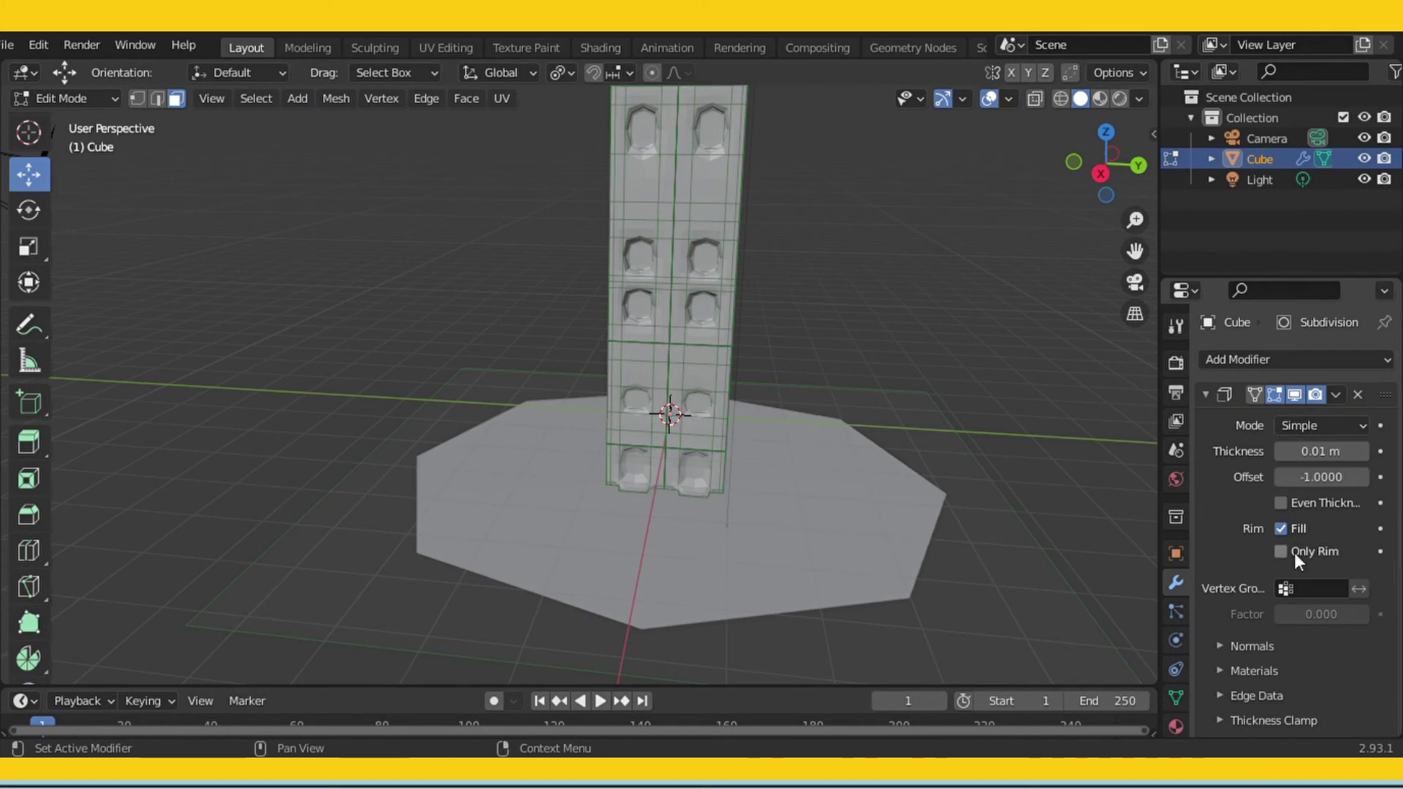
Keyframe the Subdivision modifier's viewport levels, then set them to 0 and the render levels to 3.
scroll(1295, 552, down, 5)
click(1380, 648)
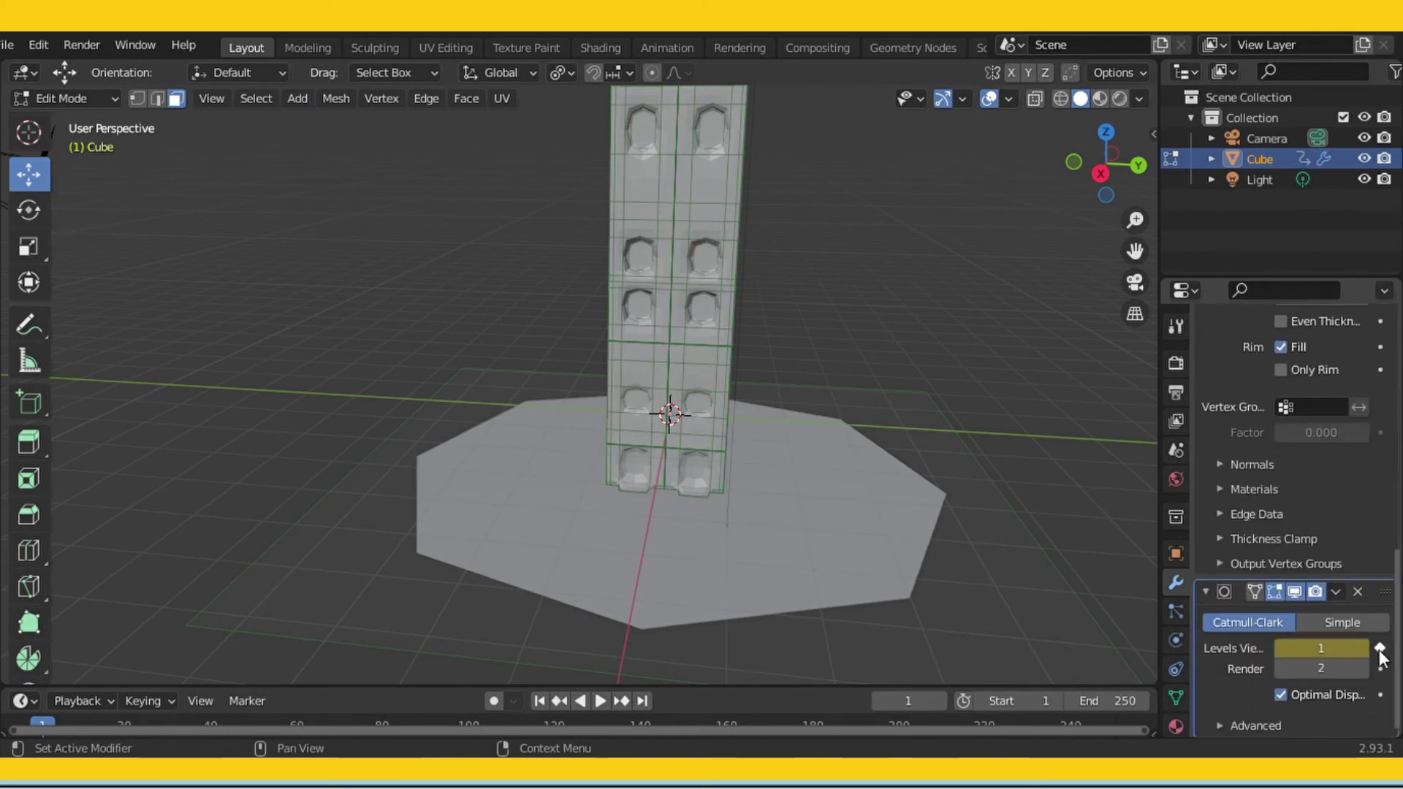
click(1361, 648)
click(1280, 648)
click(1280, 649)
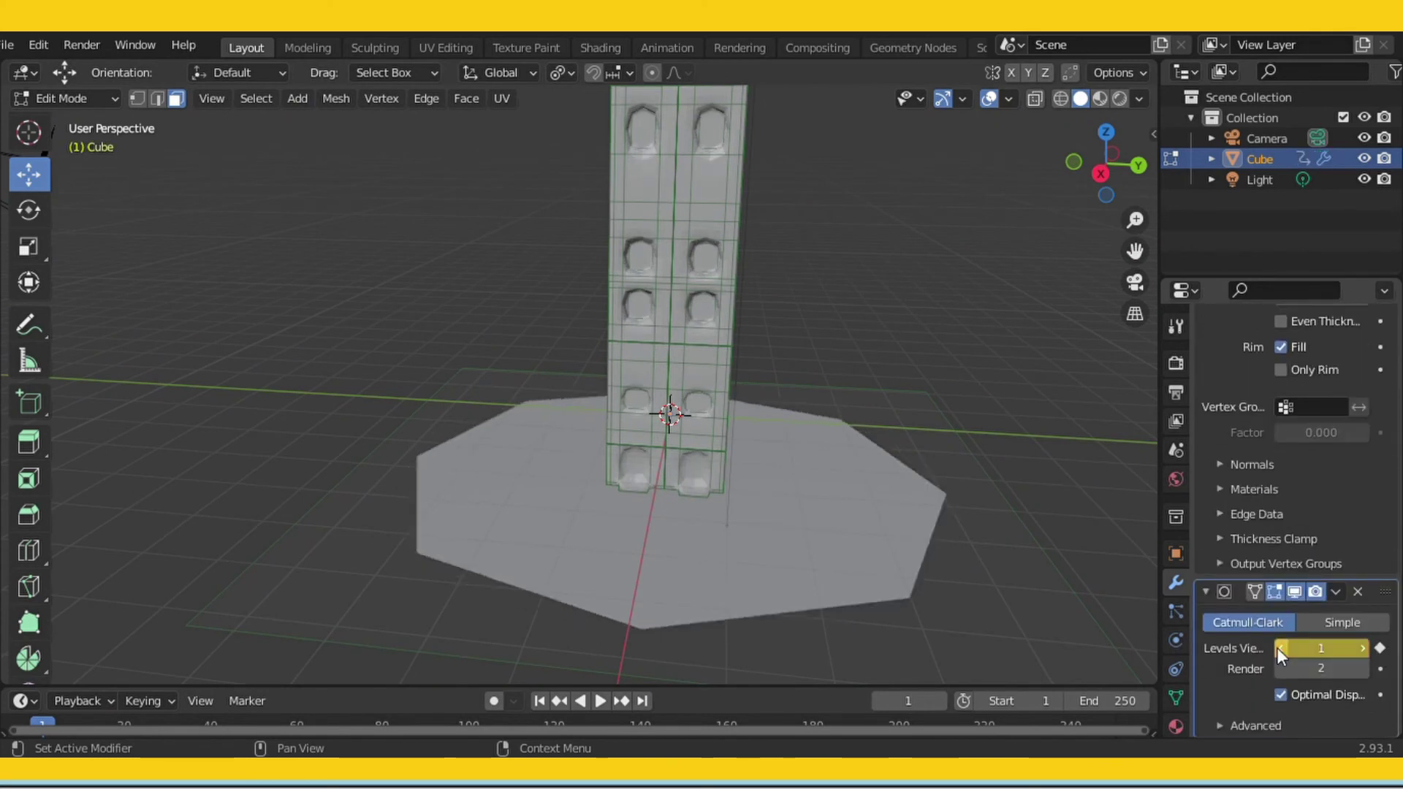
click(1280, 649)
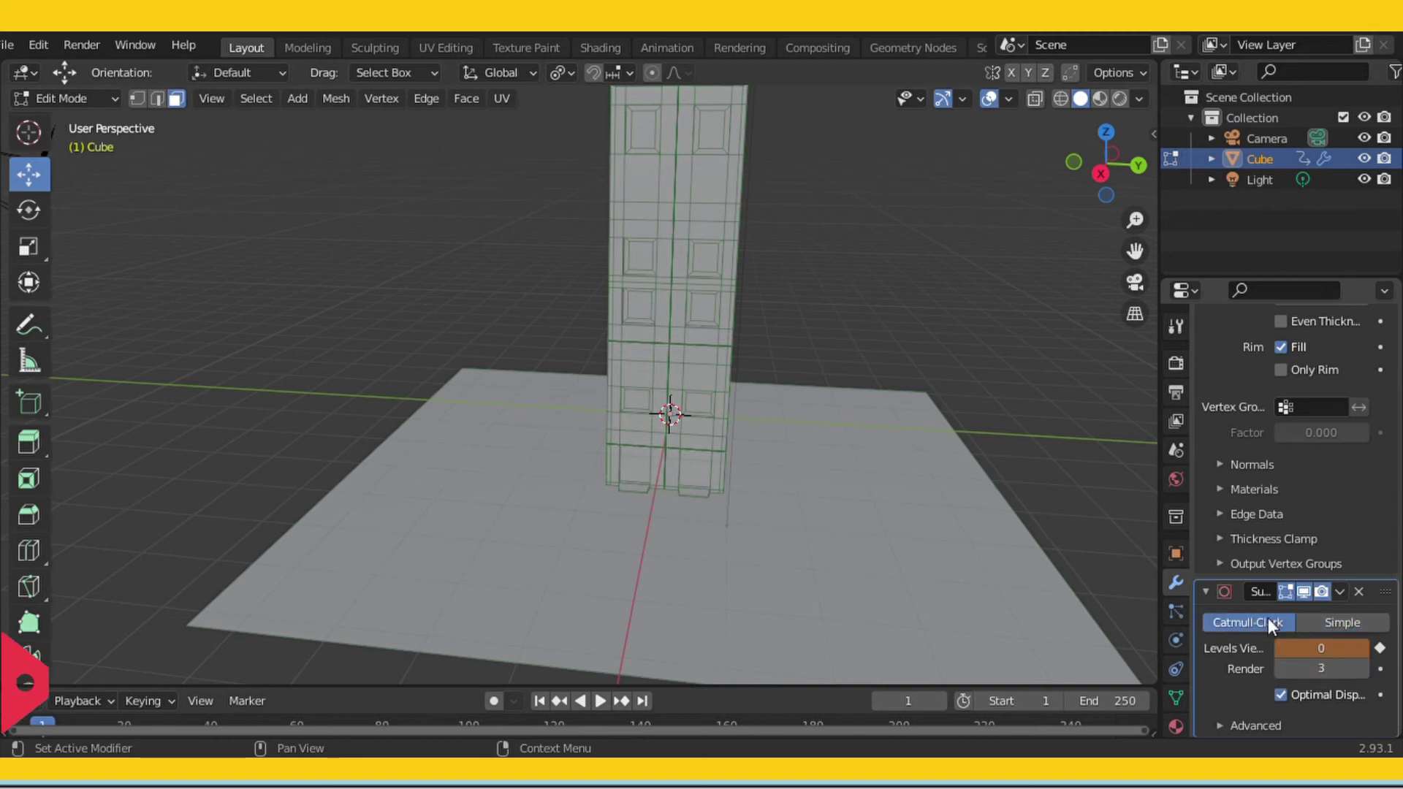
Raise the Subdivision modifier's viewport levels to 3, comparing the window shapes at the lower level on the way.
click(1363, 649)
scroll(876, 574, down, 5)
middle_drag(875, 574, 868, 536)
scroll(698, 577, up, 5)
scroll(893, 573, up, 4)
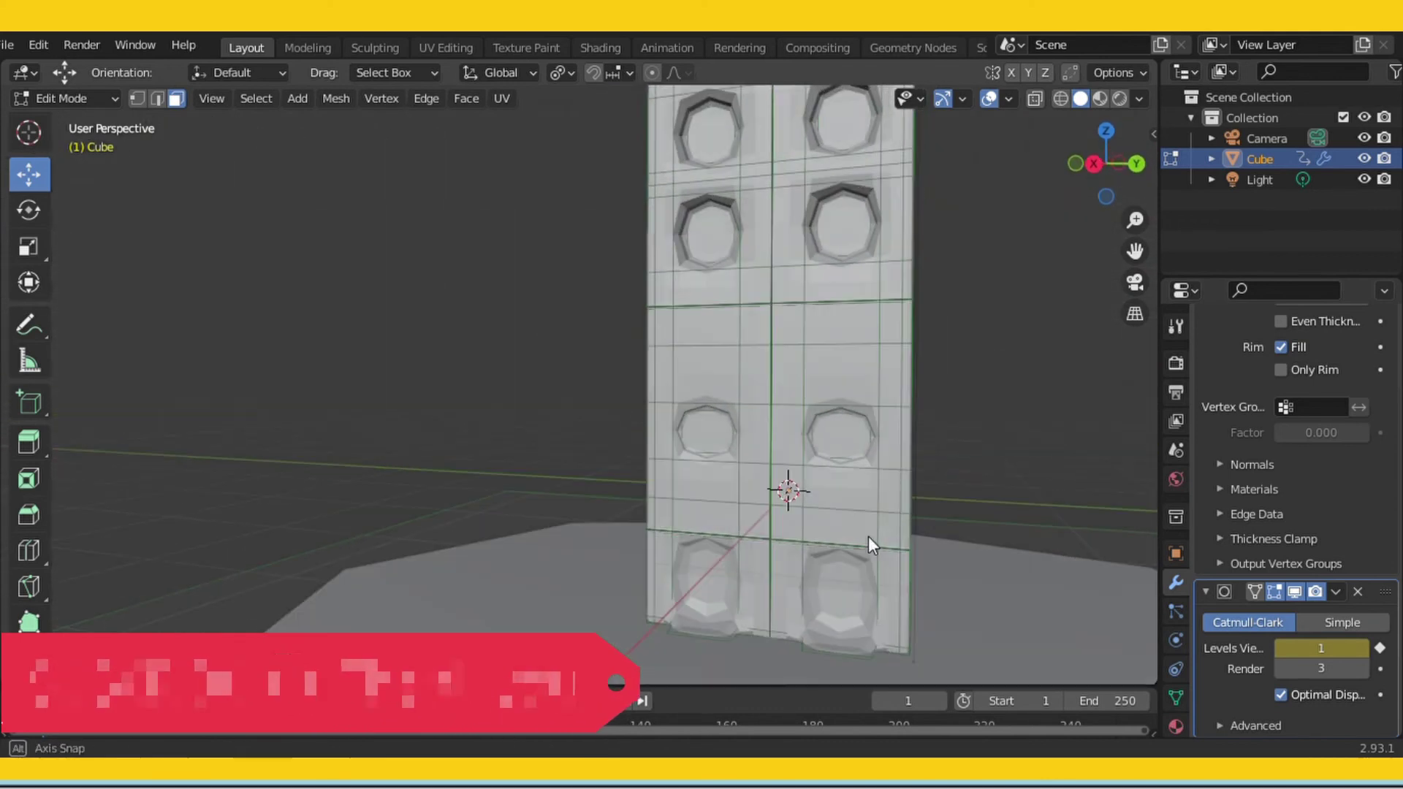
click(1364, 649)
click(1364, 649)
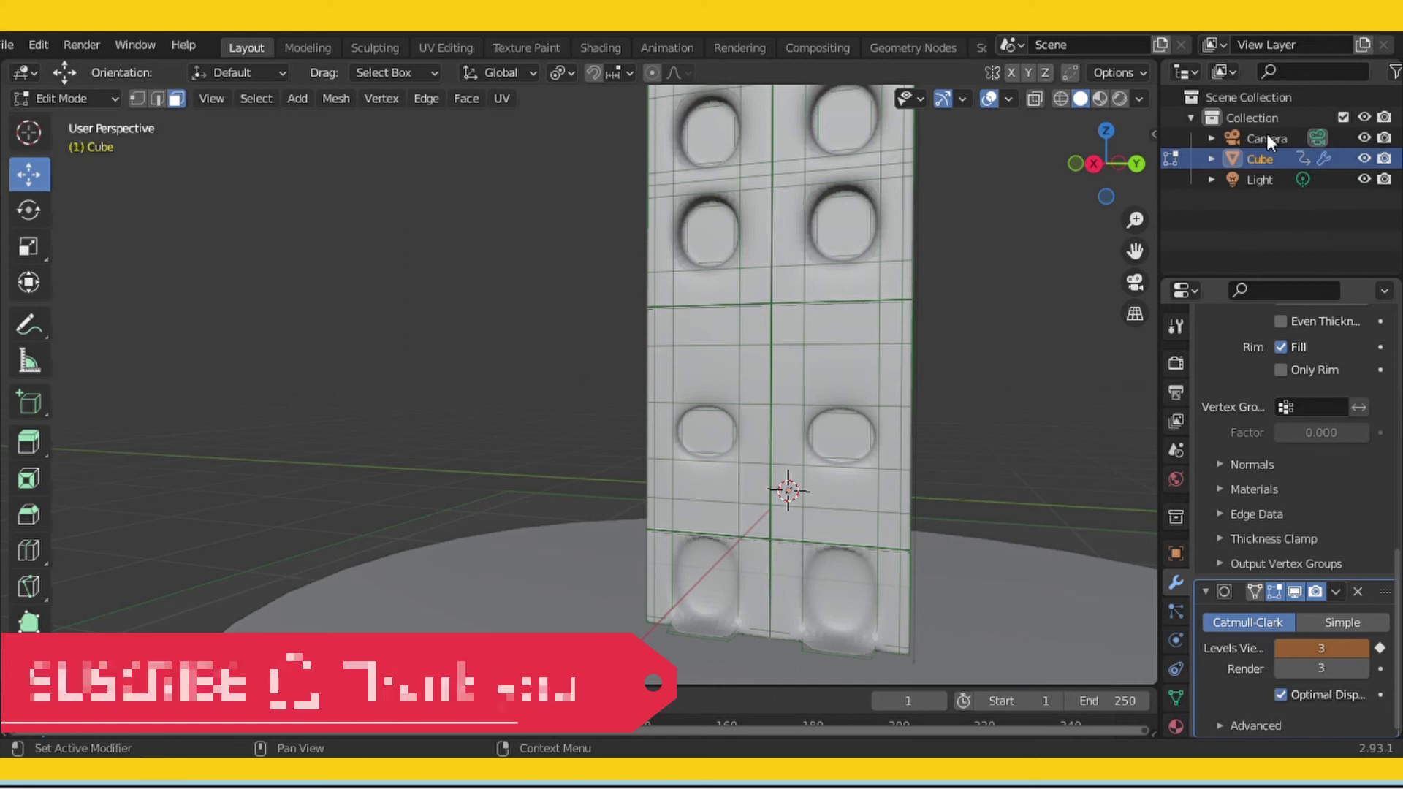
Set the Subdivision modifier's viewport levels back to 0 and its render levels to 1.
click(1283, 649)
click(1283, 649)
click(1282, 649)
click(1283, 649)
scroll(1012, 475, down, 5)
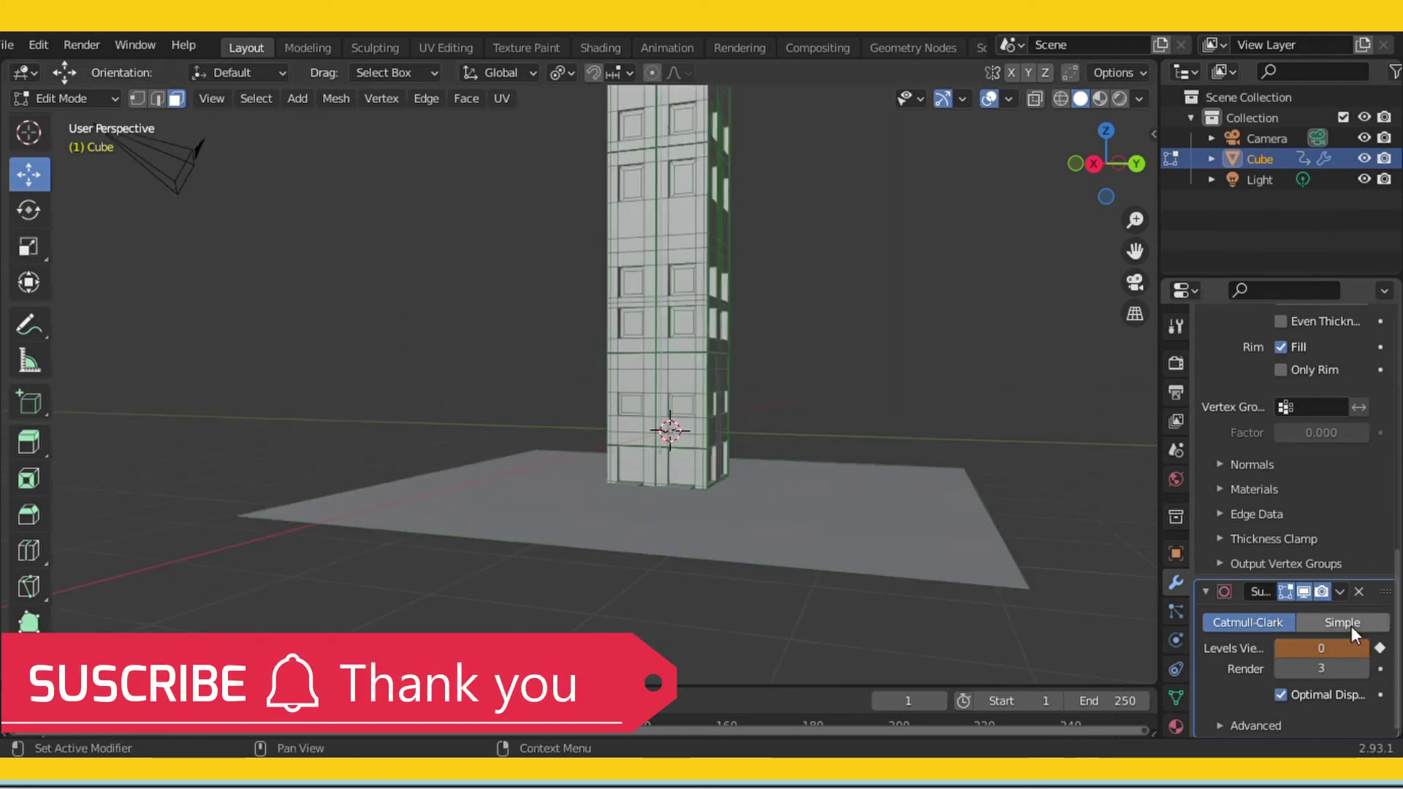
click(1285, 669)
scroll(852, 448, down, 1)
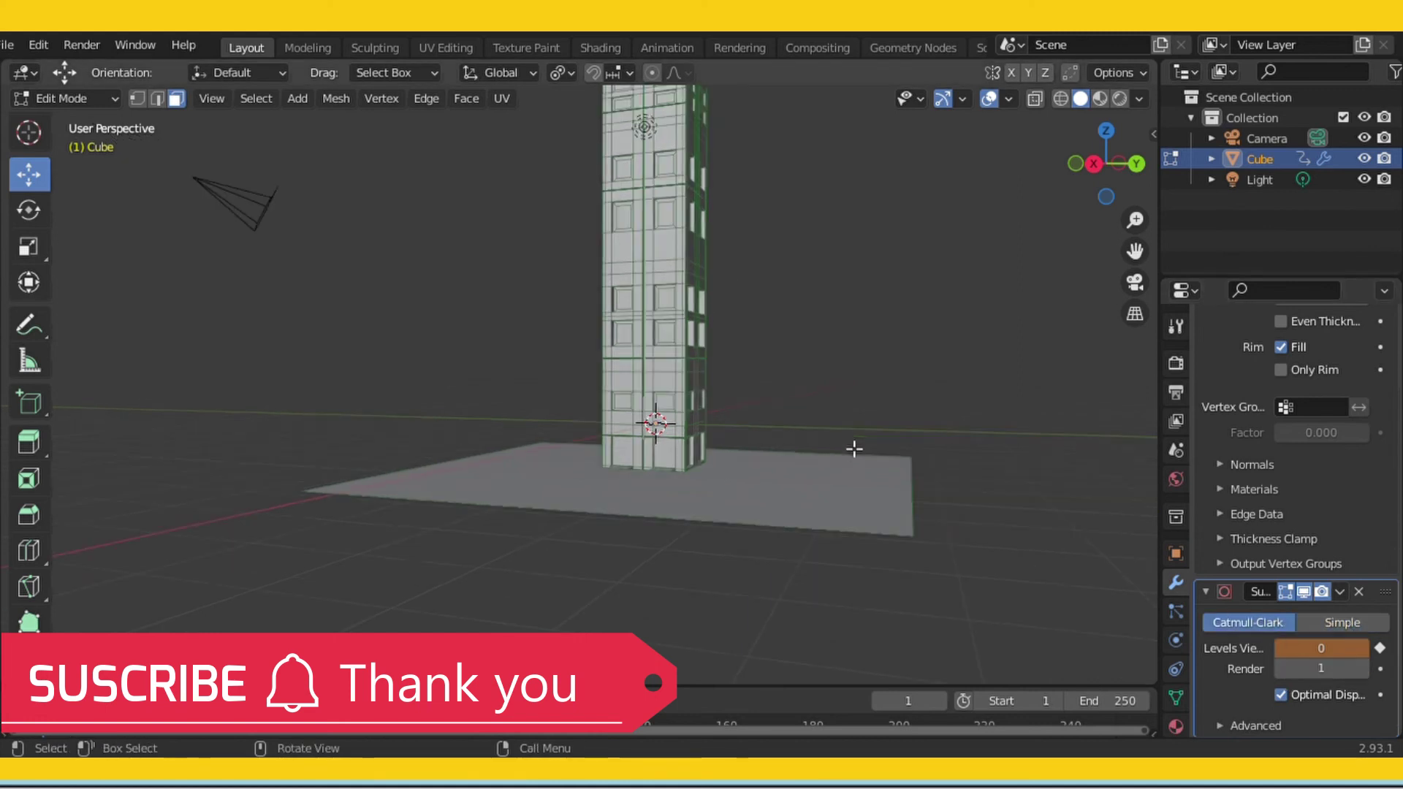
Show the model in Material Preview shading and examine the tower's tiers, windows and ground plane from several angles.
click(1099, 98)
middle_drag(1033, 247, 1017, 292)
scroll(1016, 293, down, 2)
scroll(905, 322, up, 6)
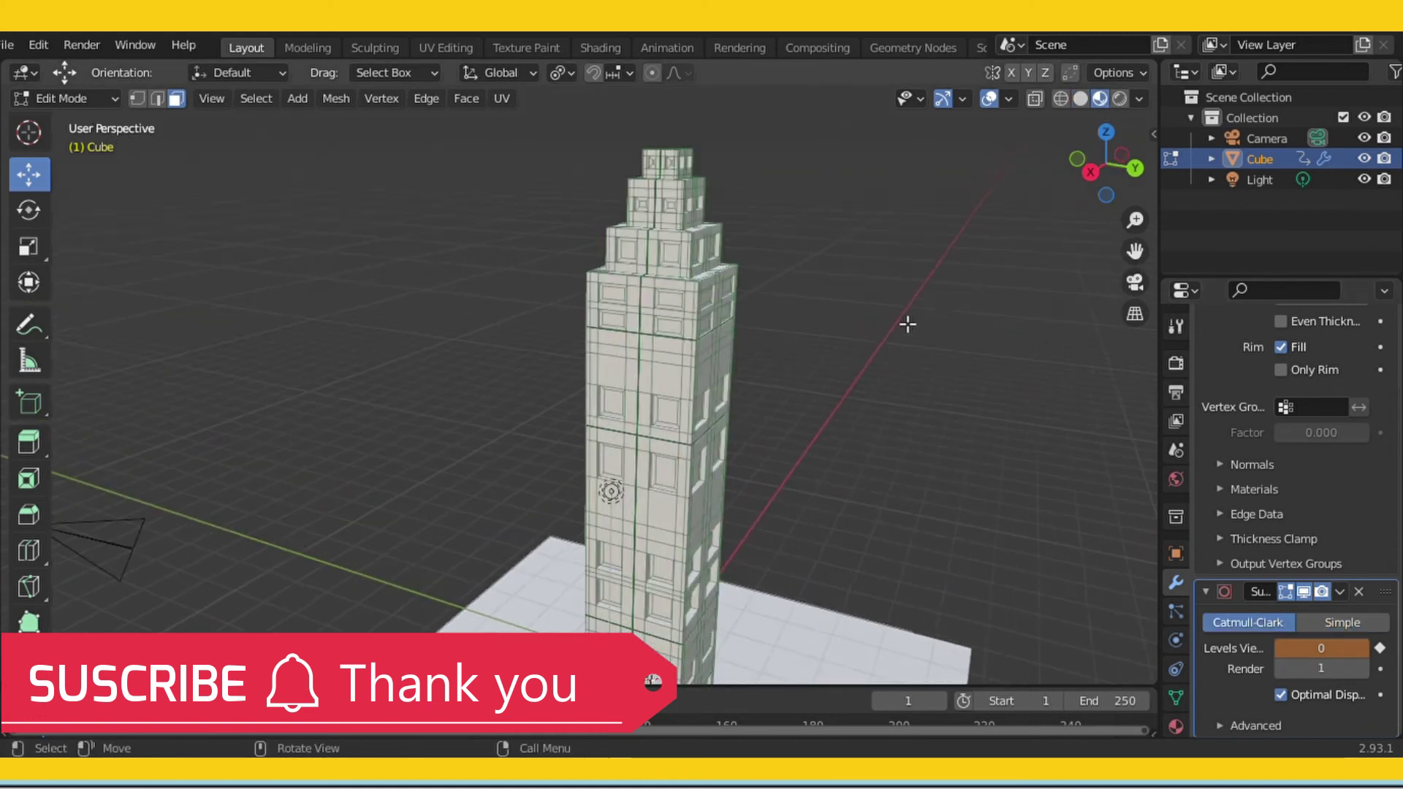
middle_drag(904, 250, 733, 492)
scroll(799, 559, up, 4)
middle_drag(810, 557, 599, 621)
scroll(851, 464, down, 5)
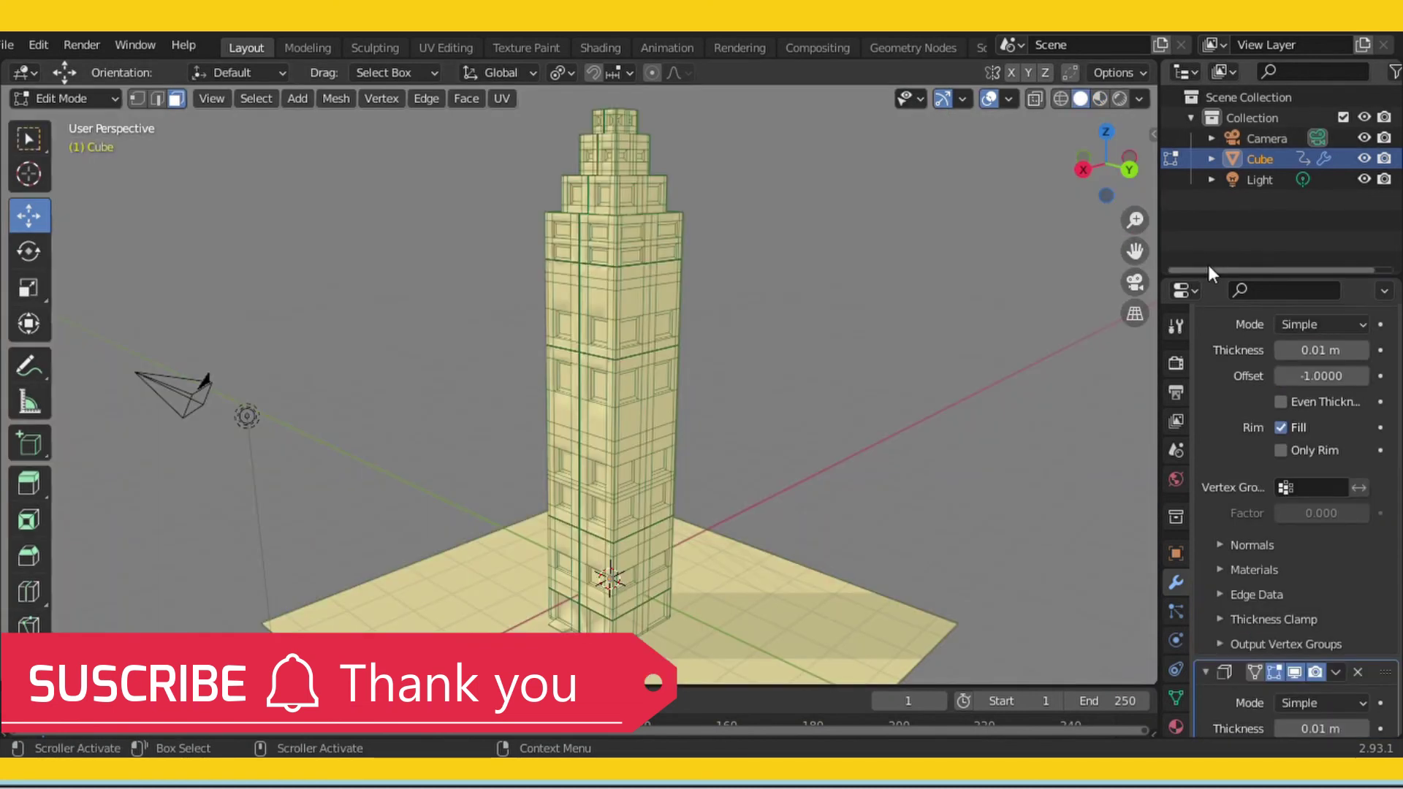
mouse_move(1134, 250)
mouse_down()
mouse_move(1065, 320)
mouse_move(1138, 258)
mouse_up()
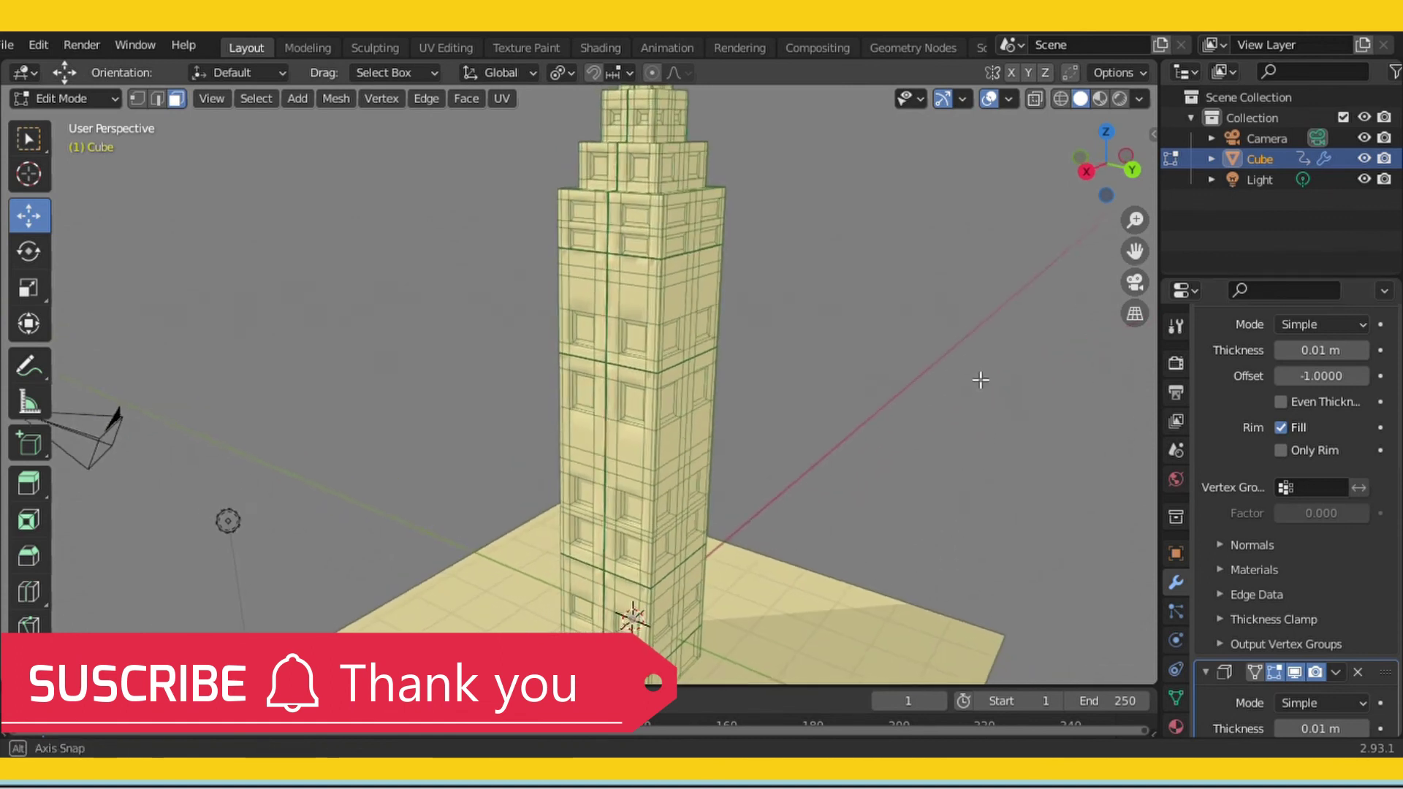